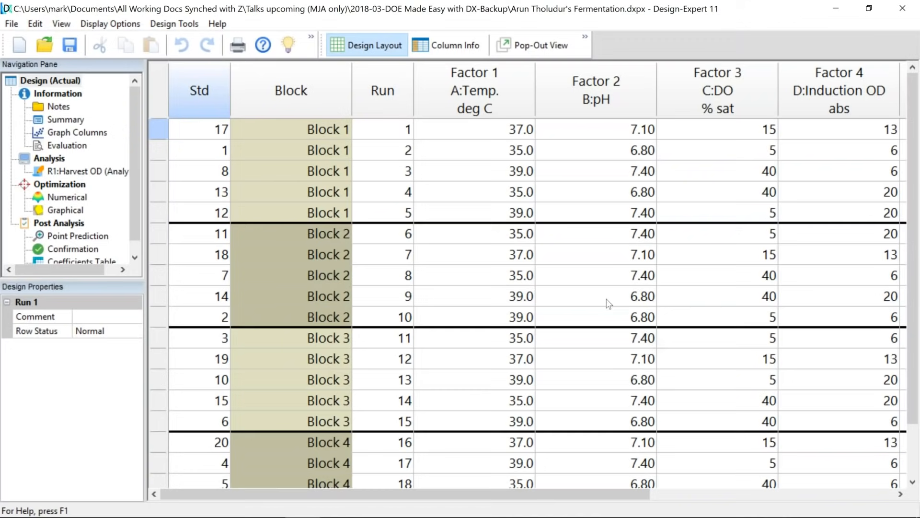
# Examine the full fermentation design layout, going through the Block, Run, Temp., pH, DO, Induction OD and Complex columns one by one.
pyautogui.scroll(-1, 575, 268)
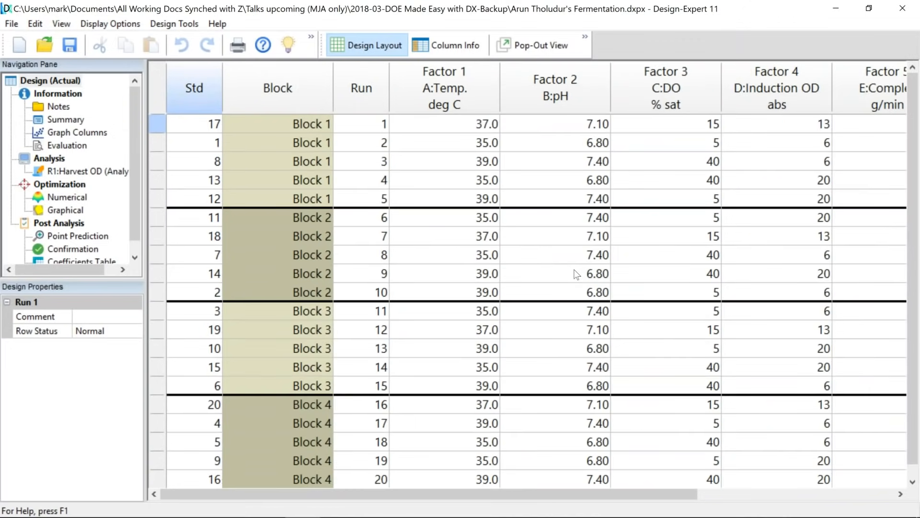
pyautogui.scroll(-3, 576, 268)
pyautogui.scroll(-1, 574, 279)
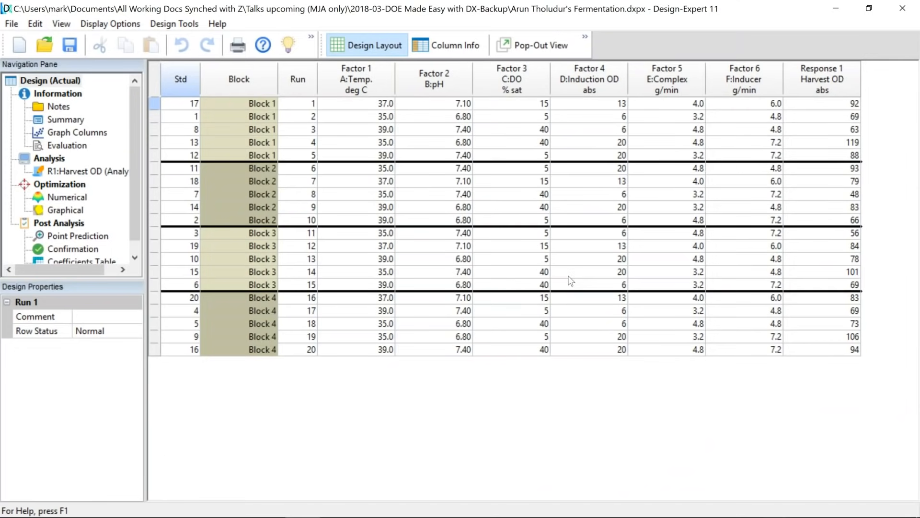
pyautogui.click(912, 7)
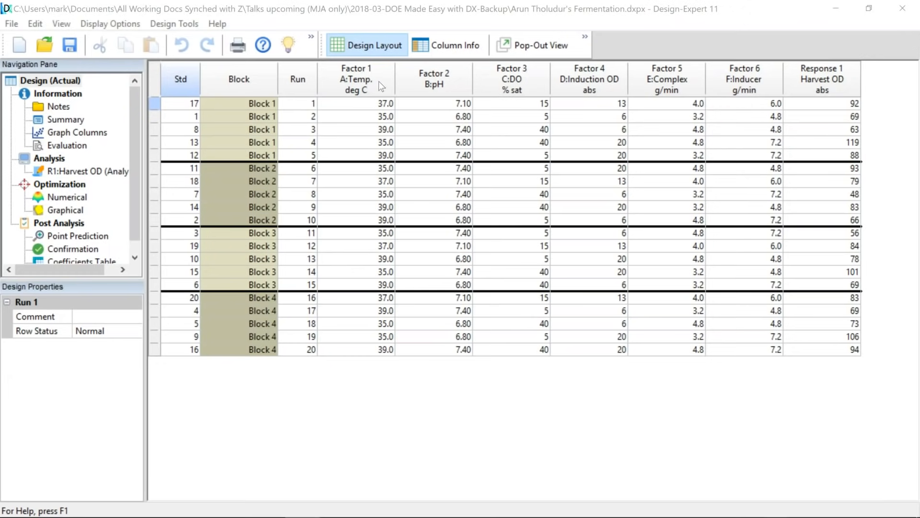
pyautogui.click(262, 76)
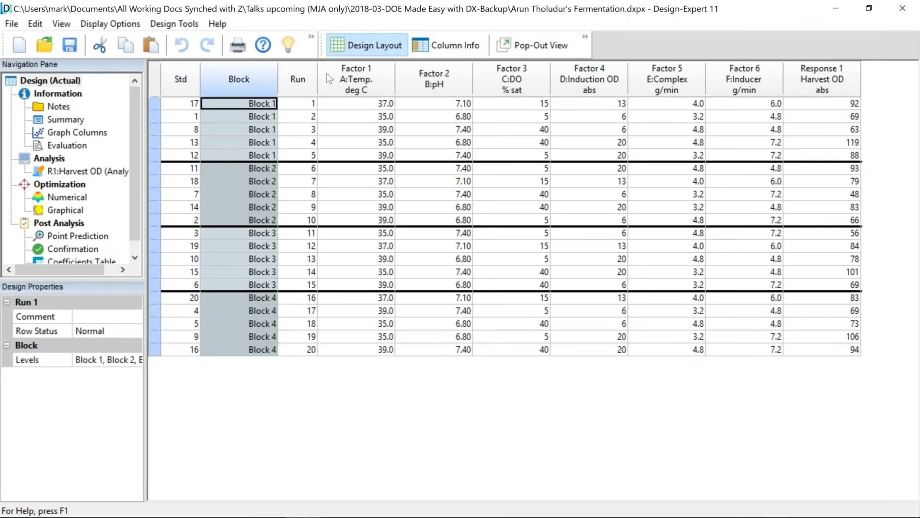
pyautogui.click(304, 70)
pyautogui.click(363, 68)
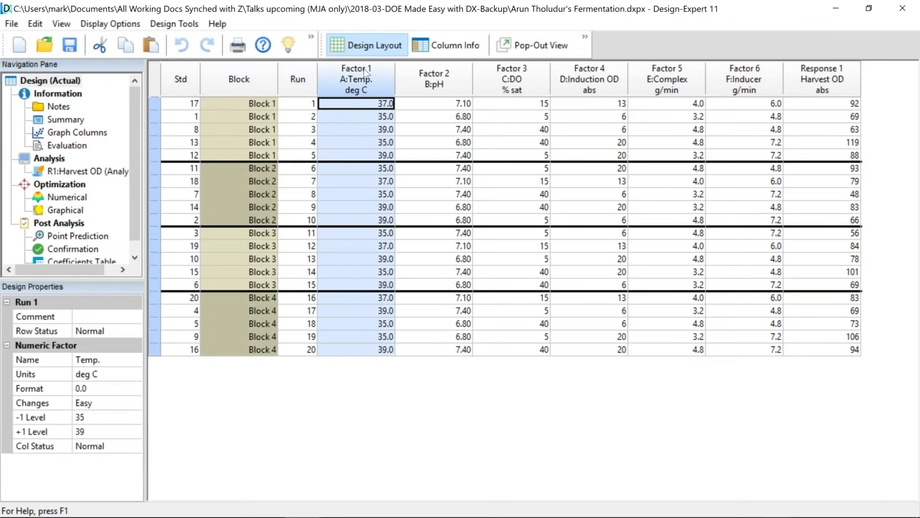
pyautogui.click(415, 79)
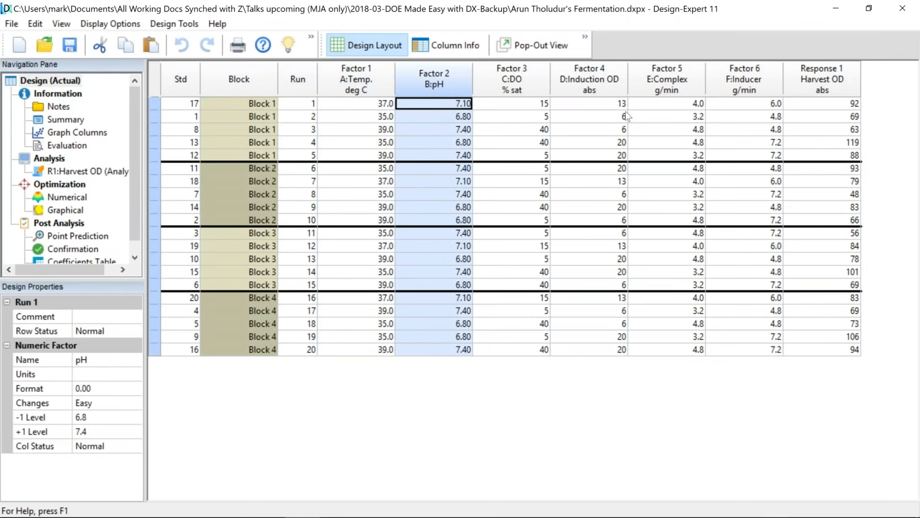
pyautogui.click(500, 87)
pyautogui.click(614, 79)
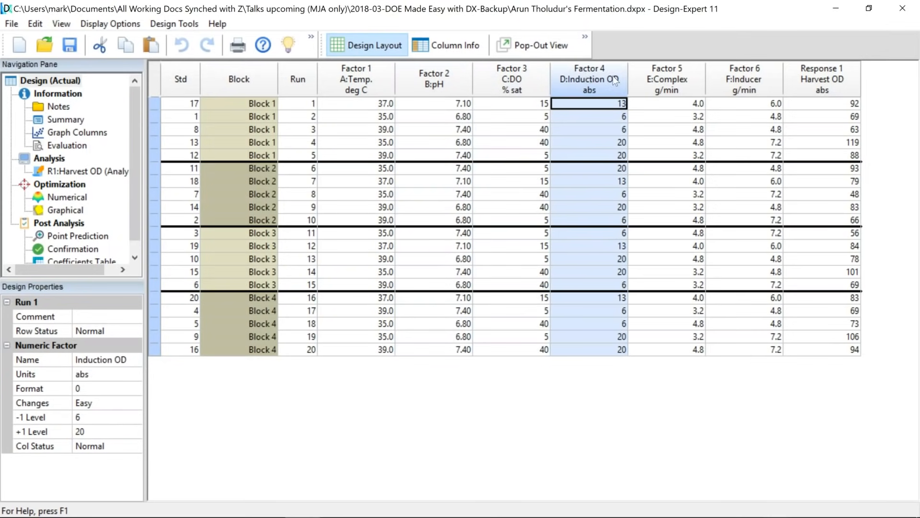
pyautogui.click(657, 76)
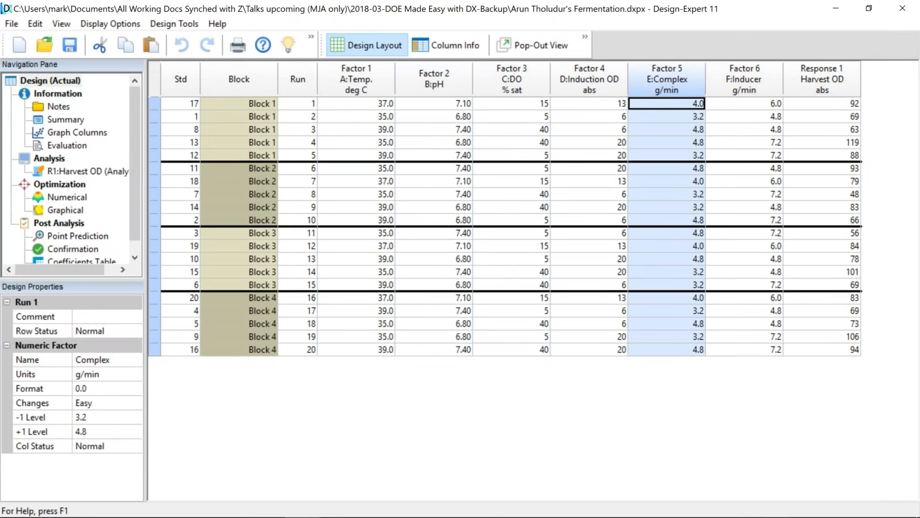
pyautogui.hotkey('alt', 'Tab')
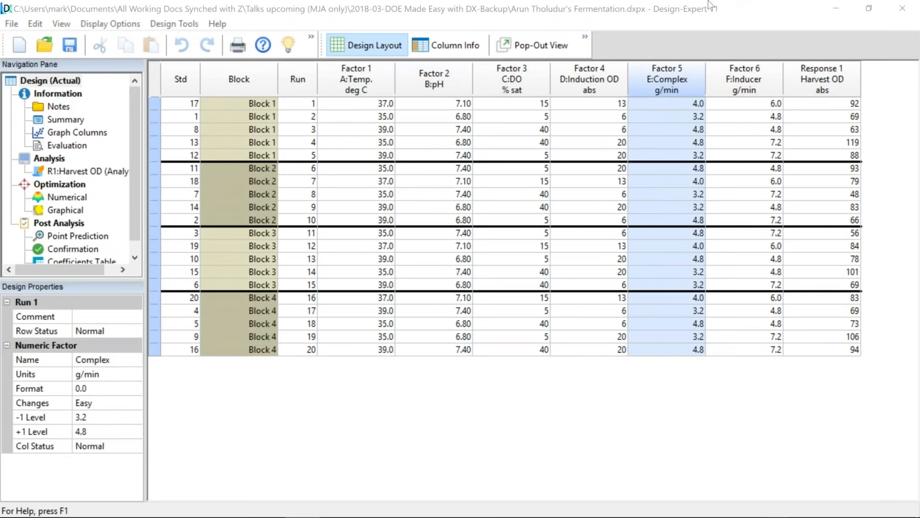
pyautogui.click(702, 37)
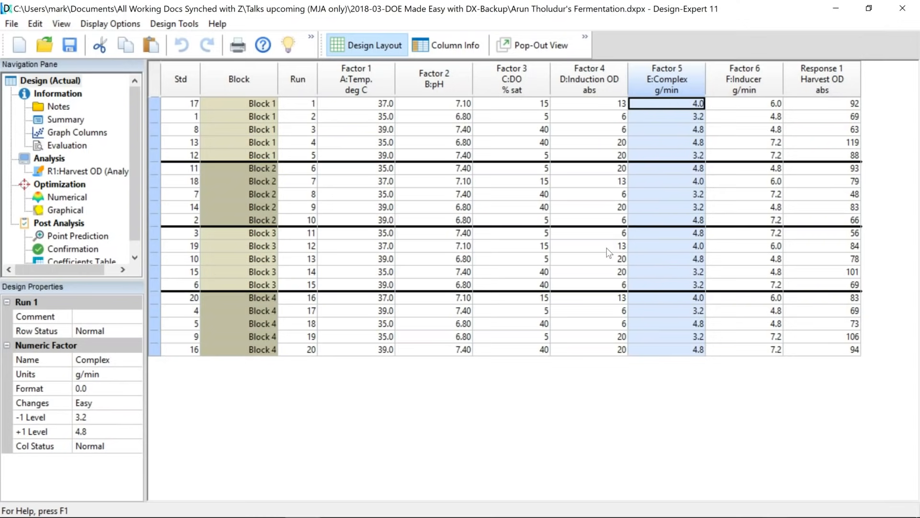
# Display the Space Point Type column in the design layout and select the first run's row.
pyautogui.scroll(2, 554, 264)
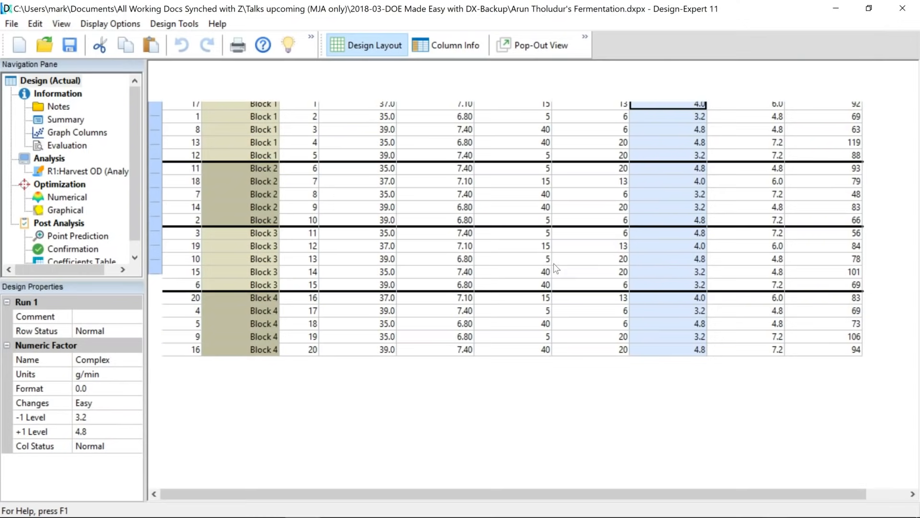
pyautogui.scroll(3, 559, 266)
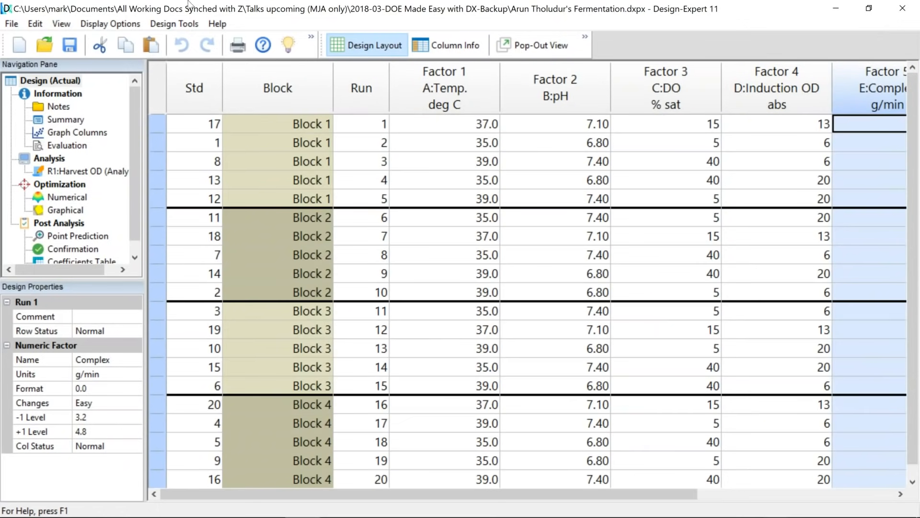
pyautogui.rightClick(157, 95)
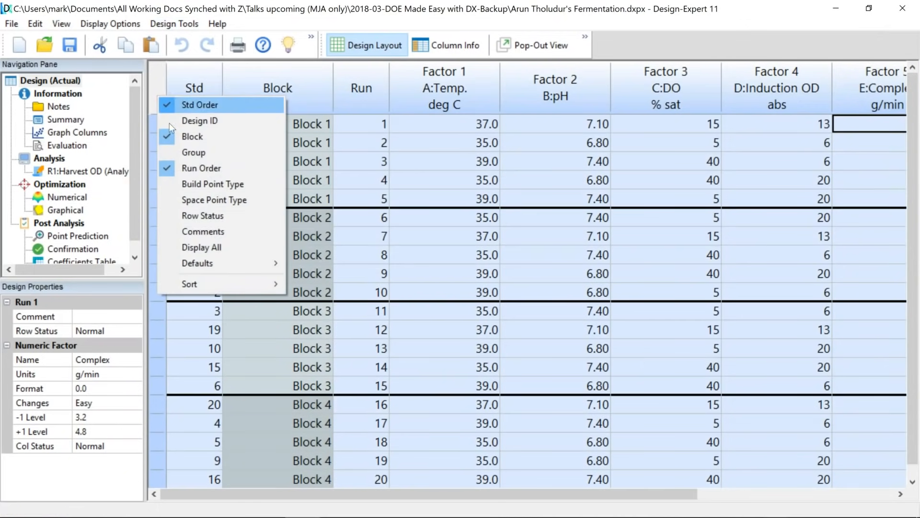
pyautogui.click(218, 199)
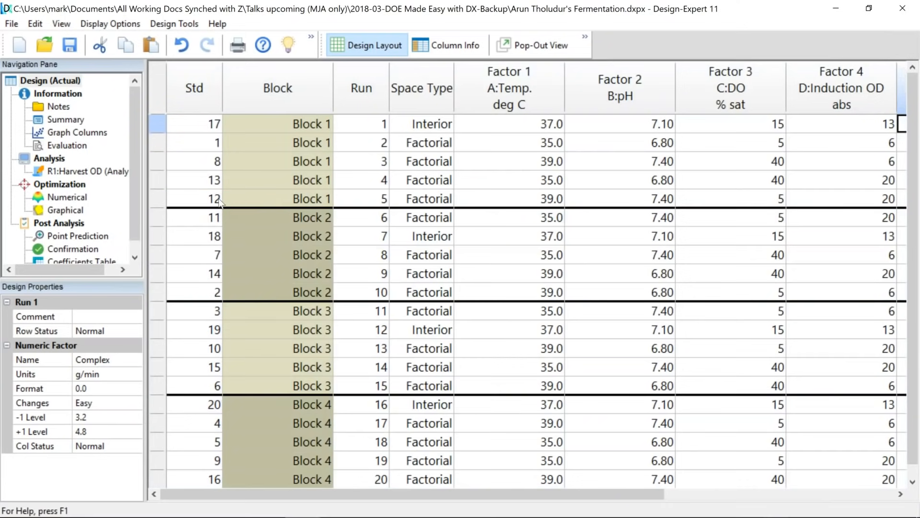
pyautogui.click(161, 128)
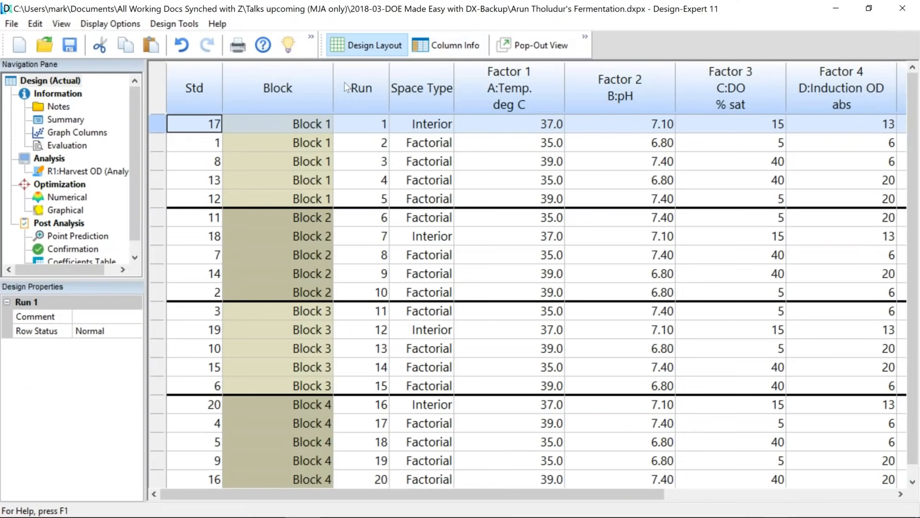
# Try to rename the four blocks as F1, F2, F3 and F3 in the block information.
pyautogui.rightClick(285, 91)
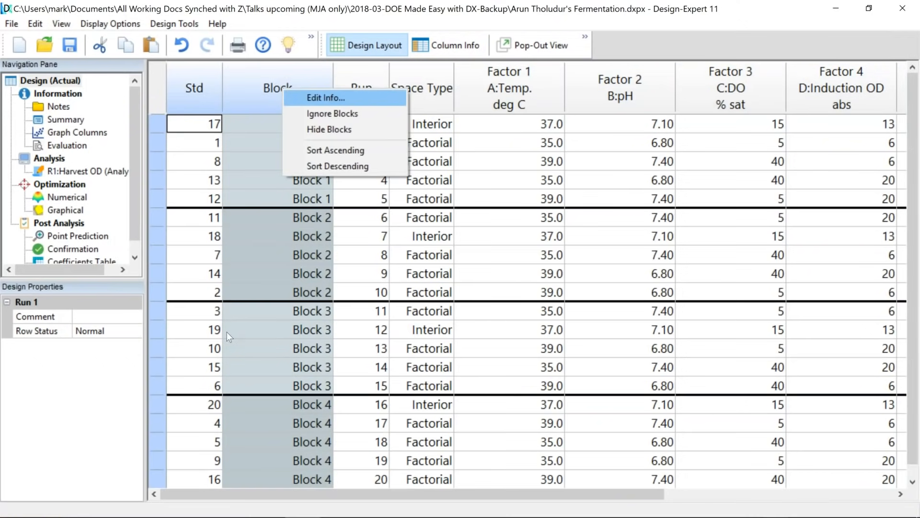
pyautogui.click(318, 96)
pyautogui.doubleClick(137, 214)
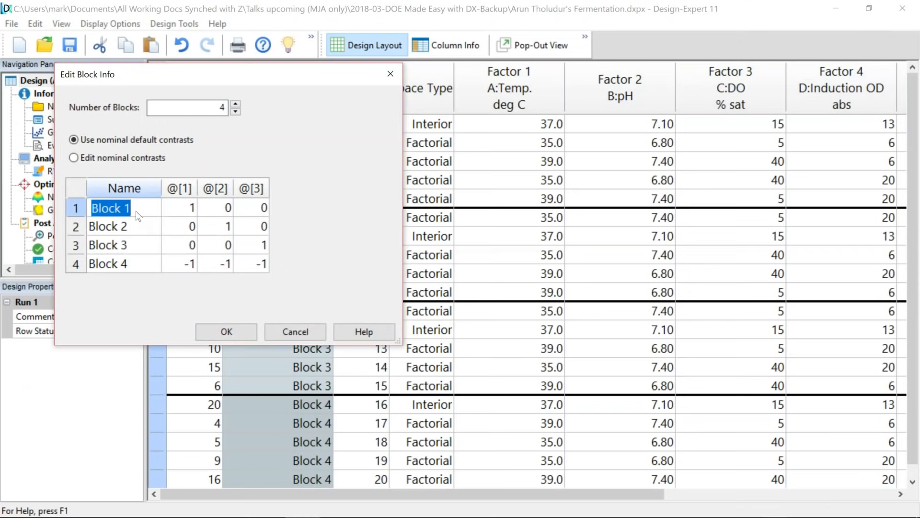
pyautogui.write('F1')
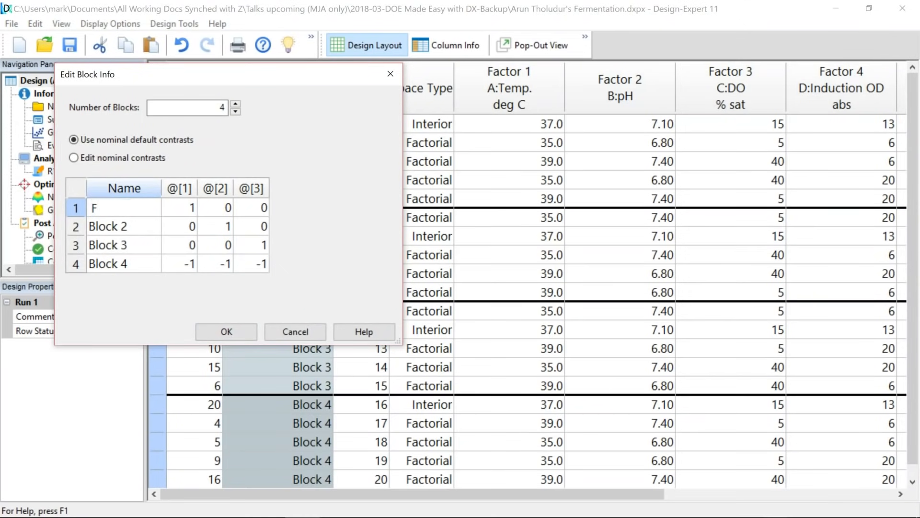
pyautogui.click(131, 229)
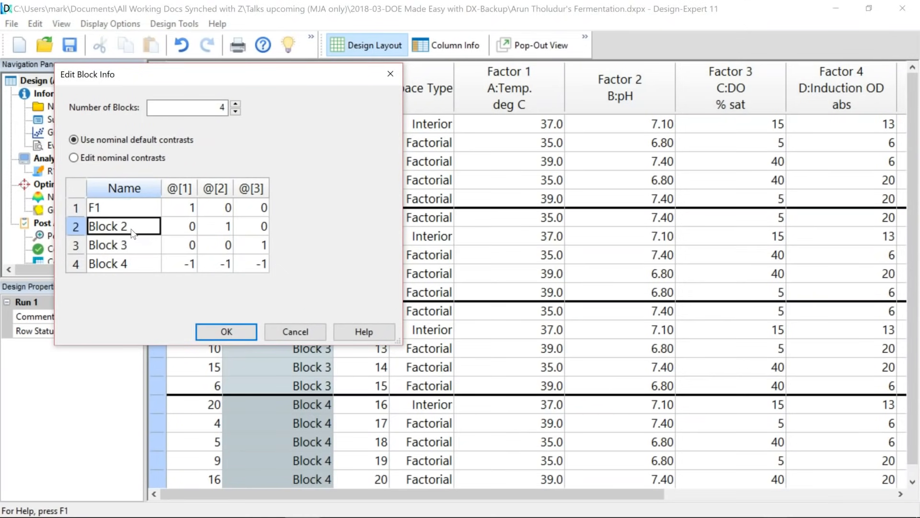
pyautogui.write('F2')
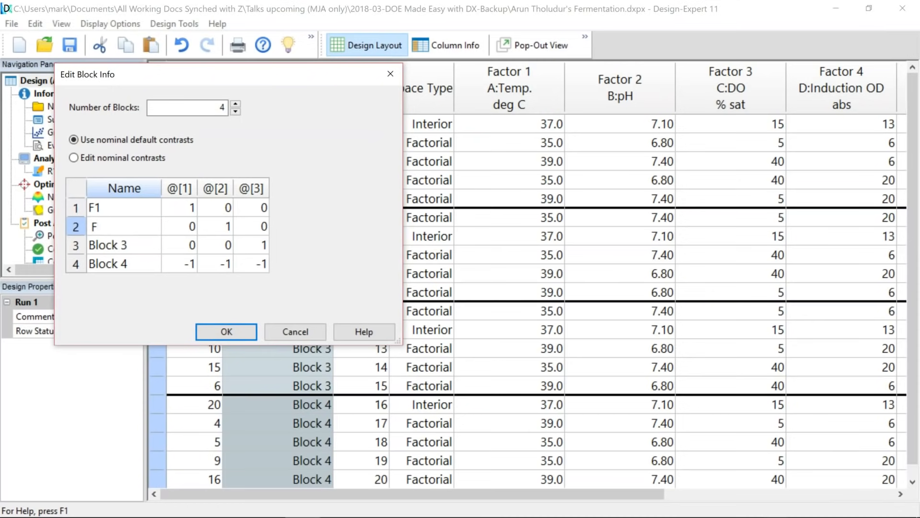
pyautogui.click(116, 245)
pyautogui.write('F3')
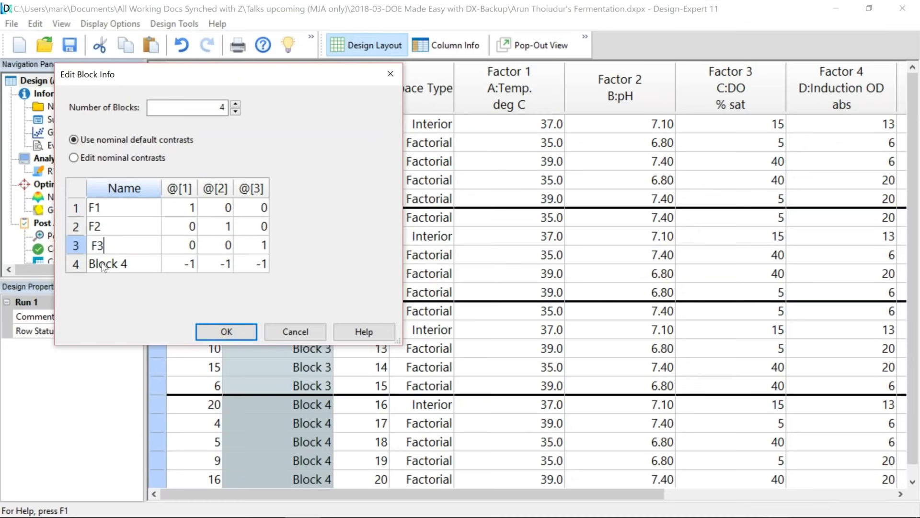
pyautogui.click(102, 263)
pyautogui.write('F3')
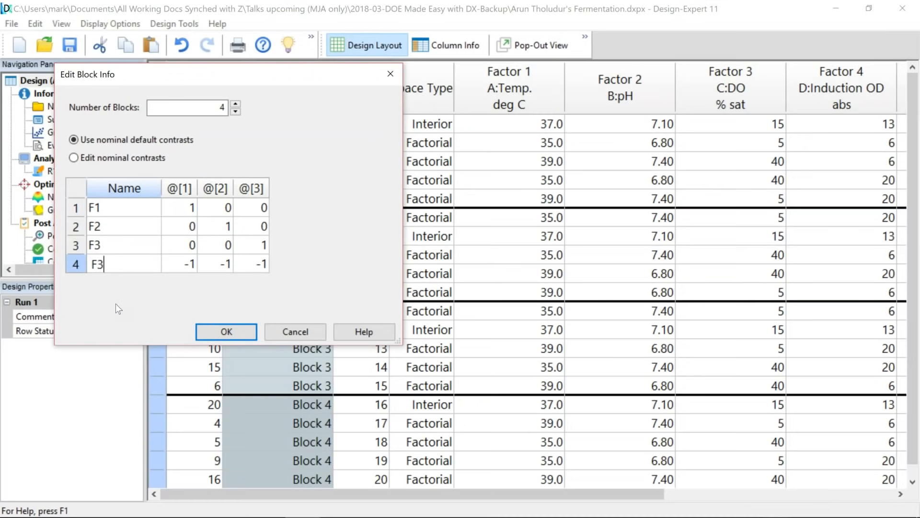
pyautogui.click(243, 331)
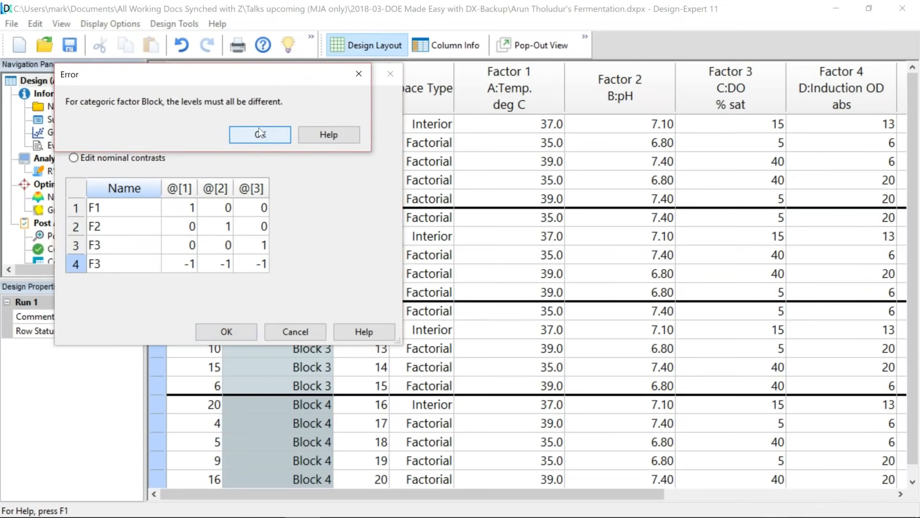
pyautogui.click(261, 134)
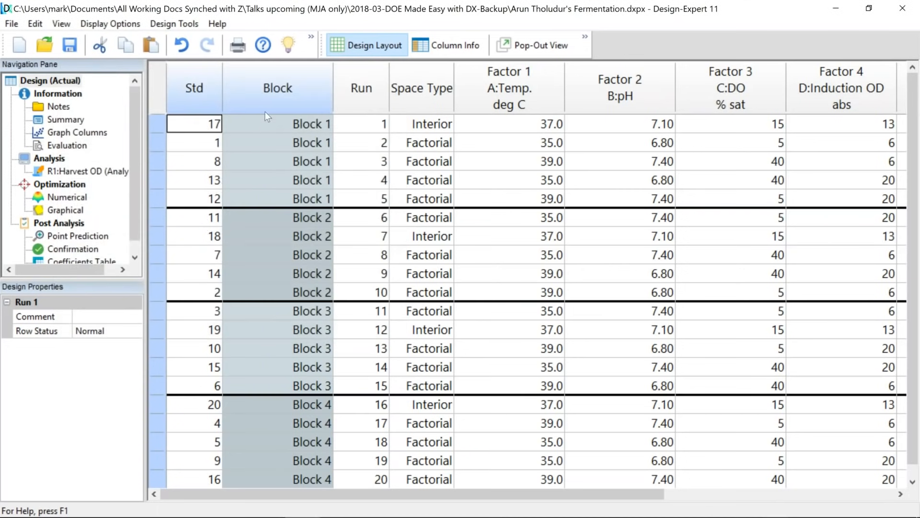
# Edit the block information to rename Block 1 as F1 and Block 2 as F2.
pyautogui.rightClick(286, 80)
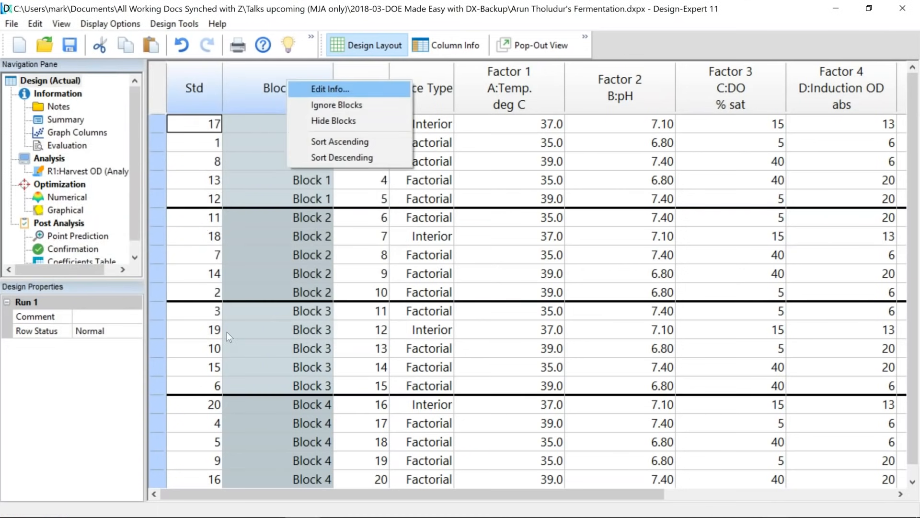
pyautogui.click(333, 91)
pyautogui.click(131, 215)
pyautogui.write('F')
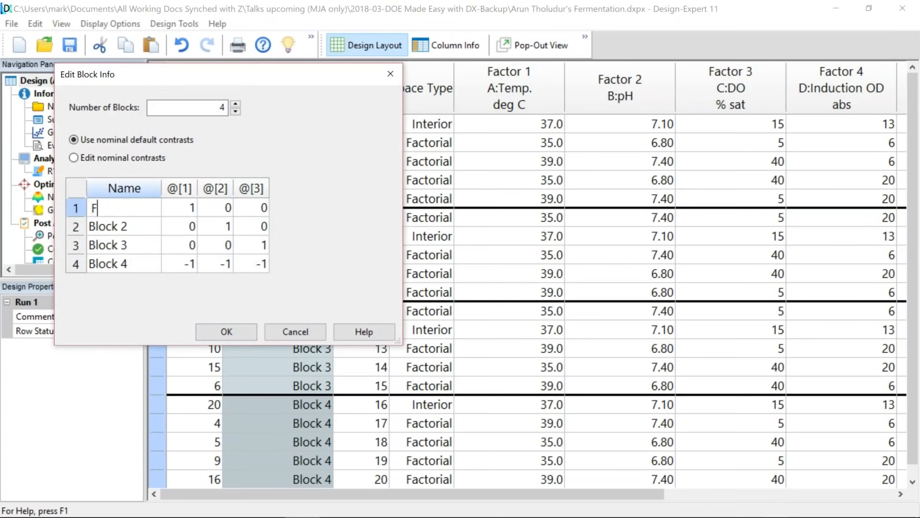
pyautogui.write('1')
pyautogui.click(126, 220)
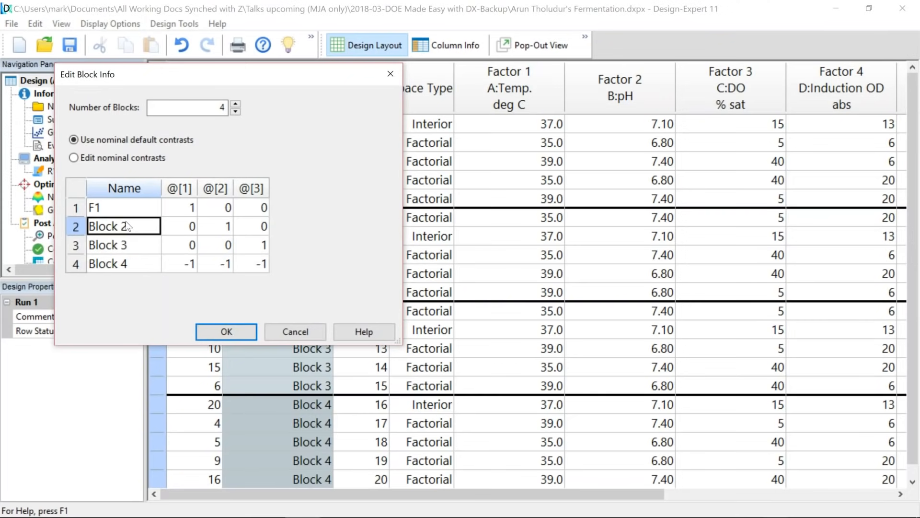
pyautogui.write('F2')
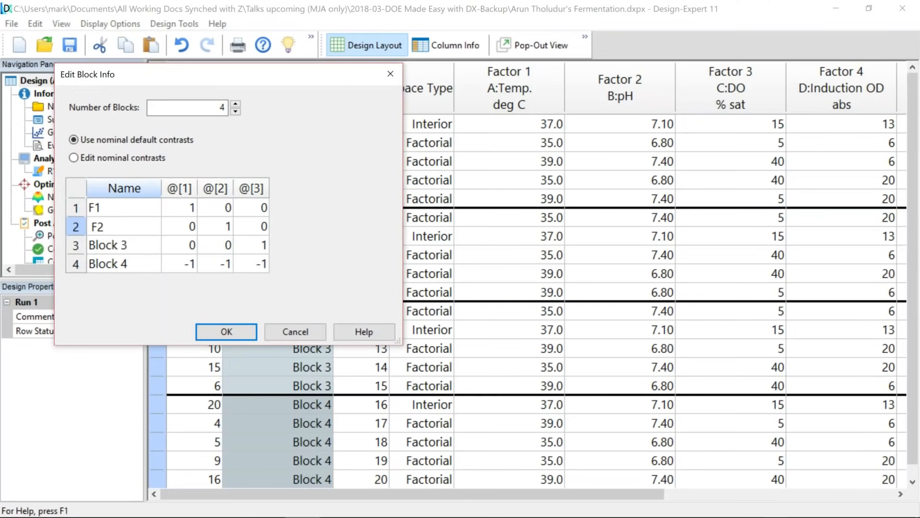
# Rename Block 3 as F3 and Block 4 as F4, and apply the new block names.
pyautogui.click(139, 247)
pyautogui.write('F')
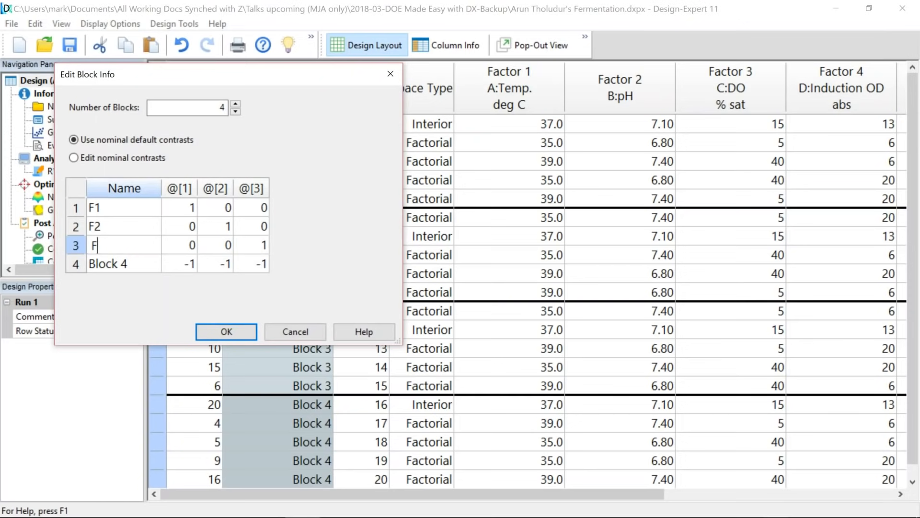
pyautogui.write('3')
pyautogui.press('BackSpace')
pyautogui.write('3')
pyautogui.click(154, 264)
pyautogui.write('F')
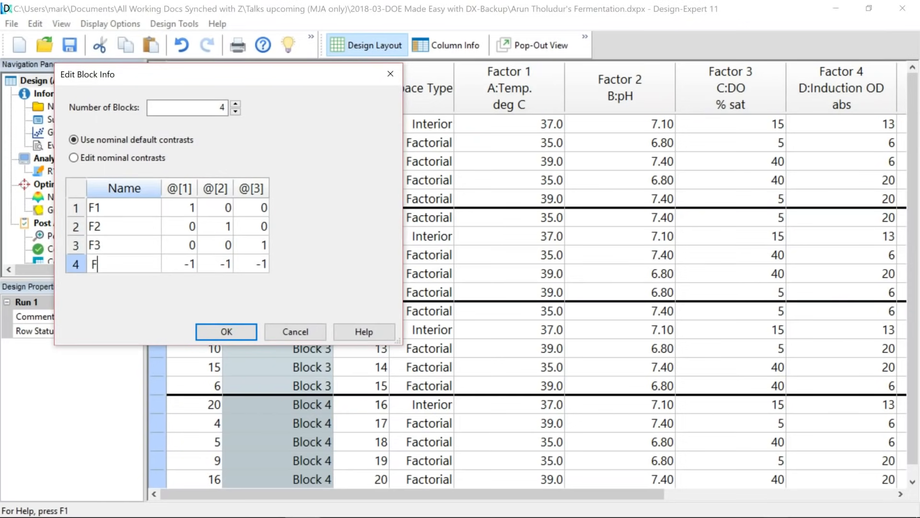
pyautogui.write('4')
pyautogui.click(235, 333)
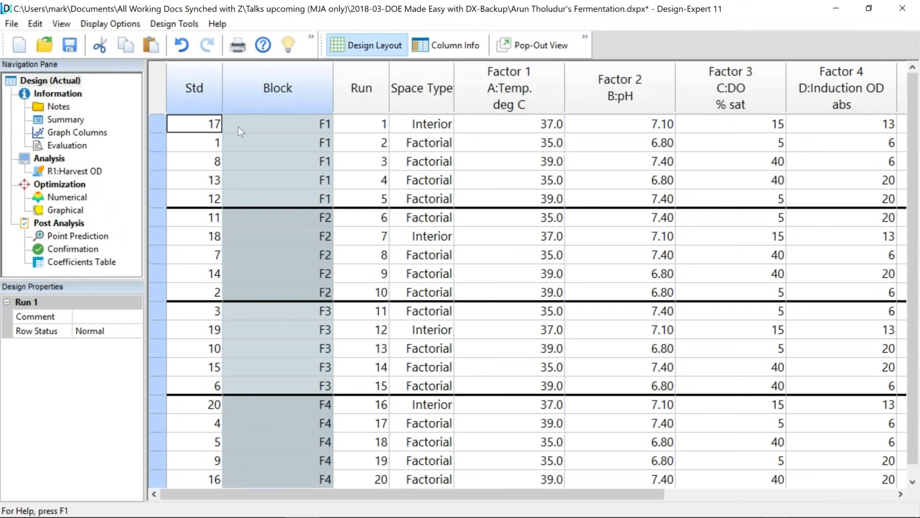
# Examine the first run's space type and its temperature, pH and DO settings in the design layout.
pyautogui.click(430, 126)
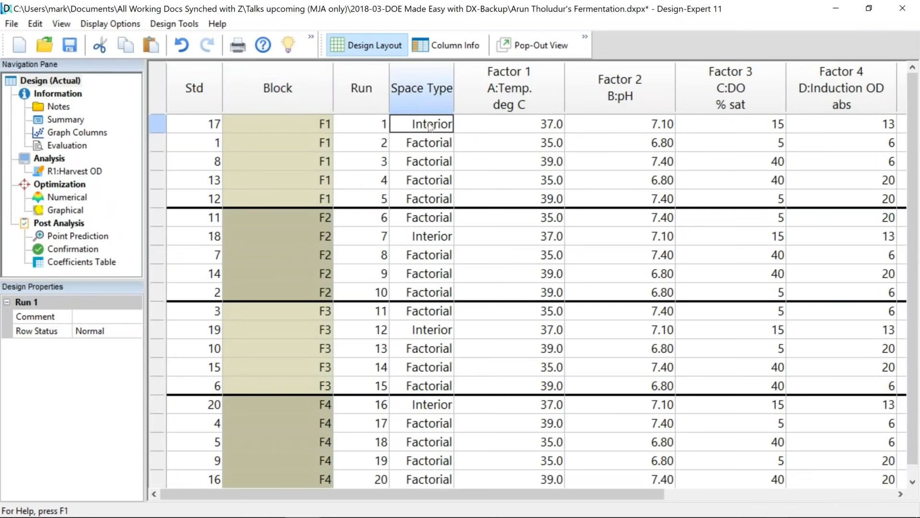
pyautogui.click(516, 126)
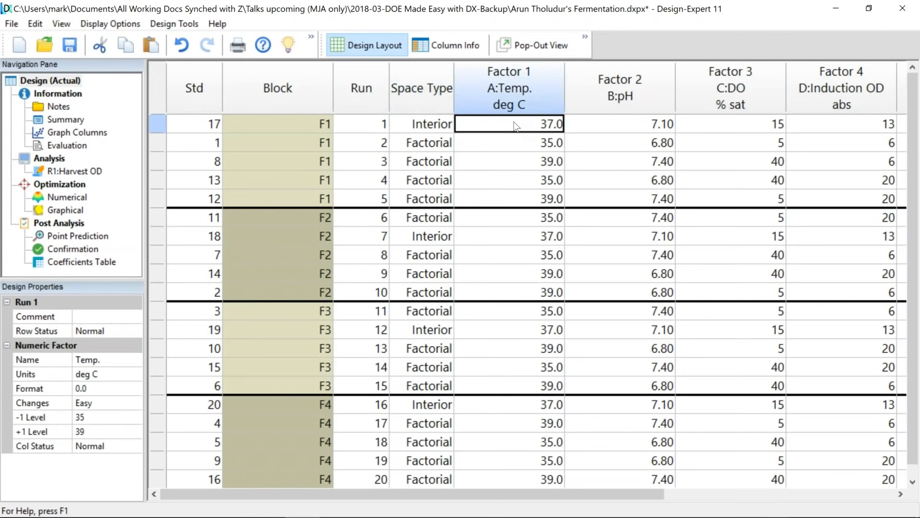
pyautogui.moveTo(515, 123)
pyautogui.mouseDown()
pyautogui.moveTo(526, 122)
pyautogui.moveTo(525, 154)
pyautogui.moveTo(522, 132)
pyautogui.mouseUp()
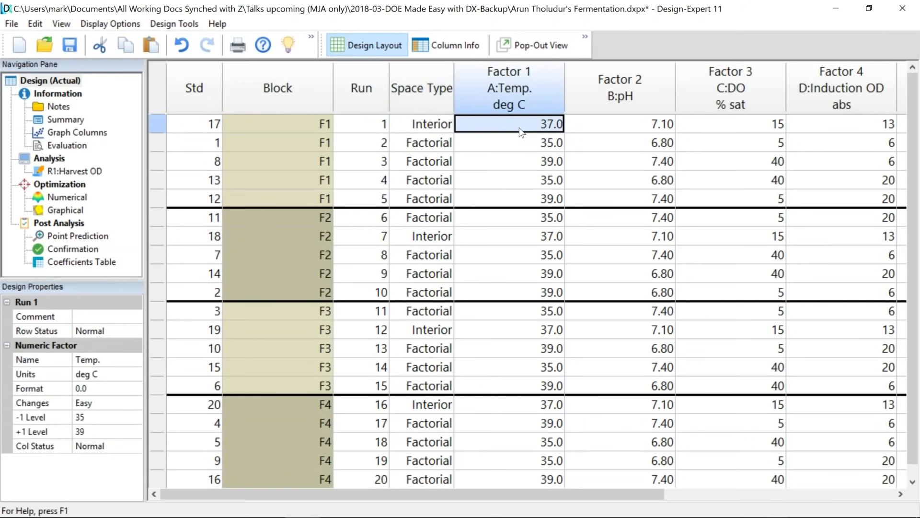
pyautogui.click(615, 118)
pyautogui.moveTo(618, 126); pyautogui.dragTo(622, 154)
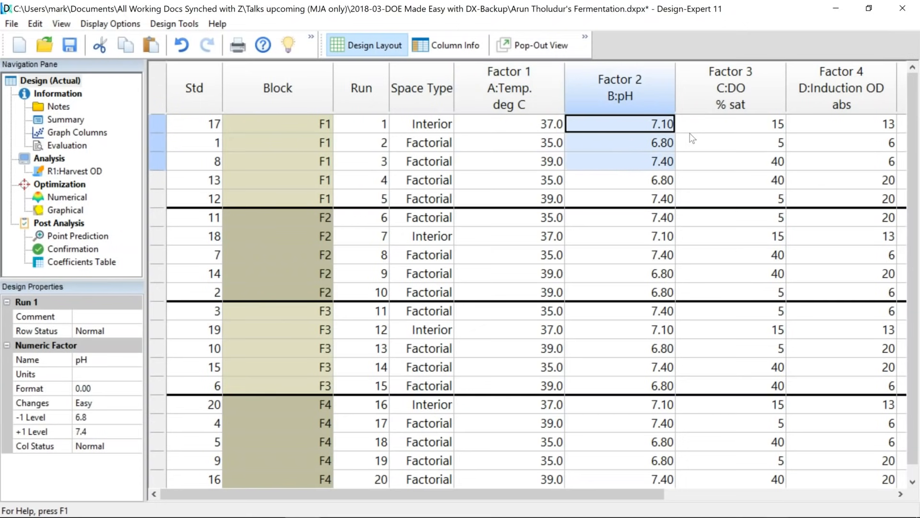
pyautogui.moveTo(747, 120); pyautogui.dragTo(730, 164)
# Examine the Interior space-type run in each of the four blocks F1 to F4.
pyautogui.click(428, 127)
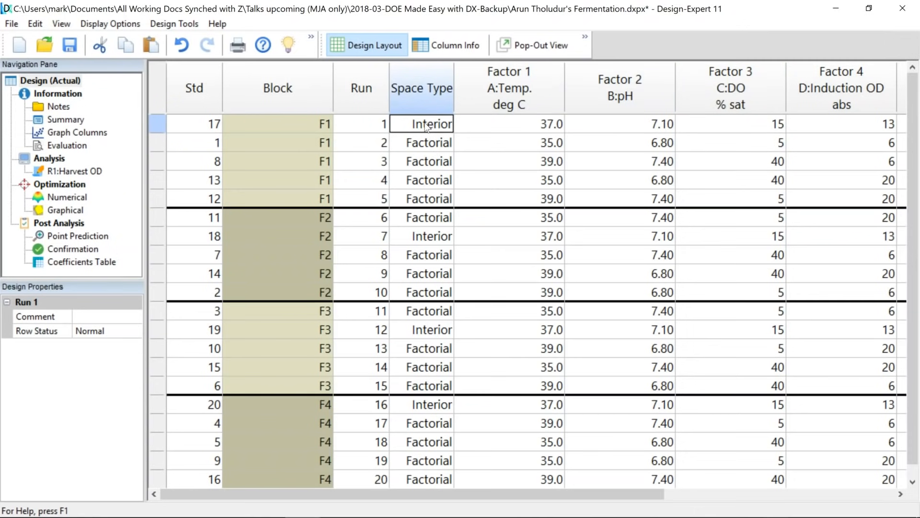
pyautogui.click(430, 239)
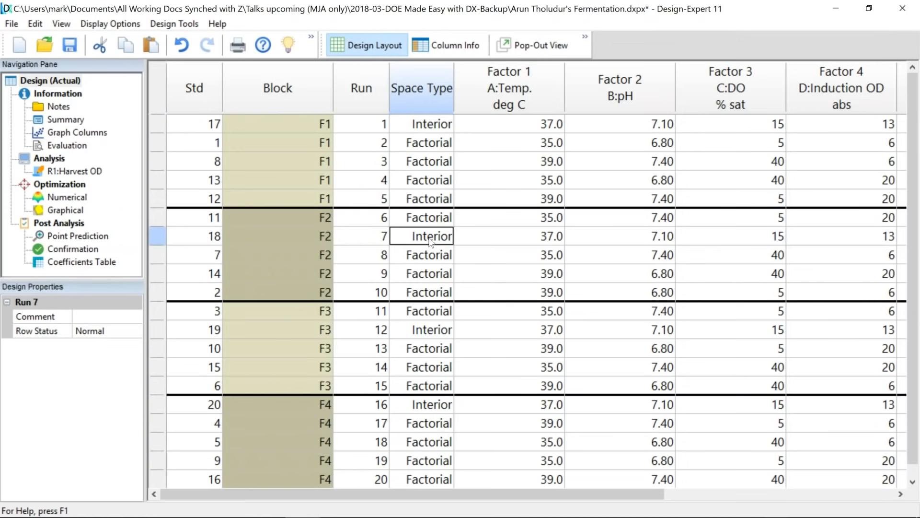
pyautogui.click(433, 334)
pyautogui.click(443, 403)
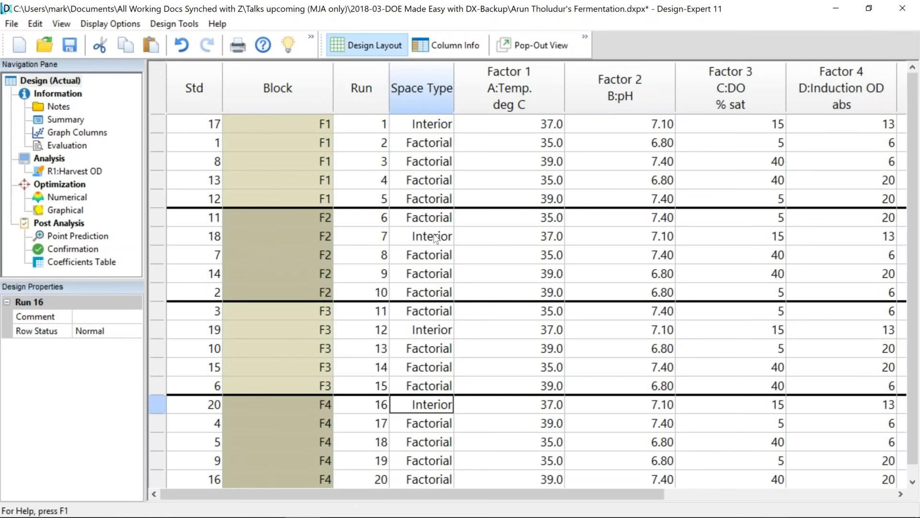
# Sort the design layout by the Harvest OD response in ascending order.
pyautogui.click(901, 495)
pyautogui.click(901, 496)
pyautogui.moveTo(902, 496); pyautogui.dragTo(901, 496)
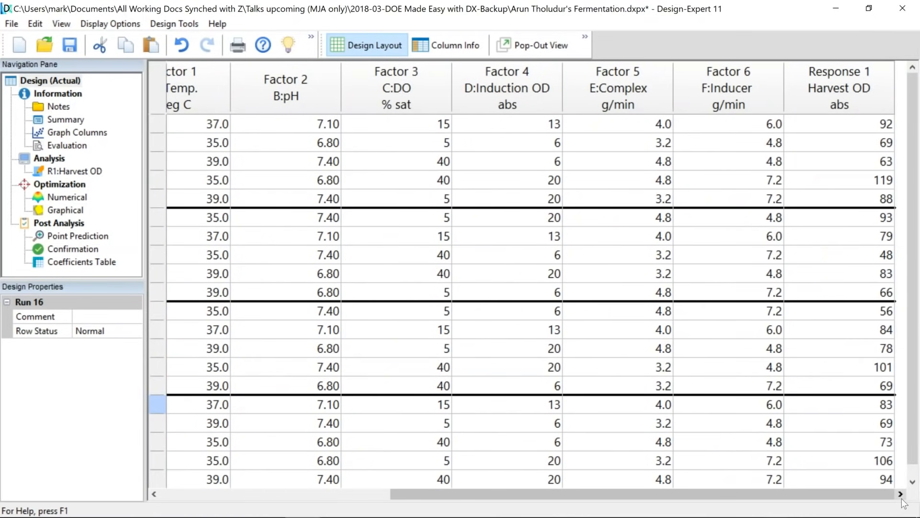
pyautogui.click(836, 89)
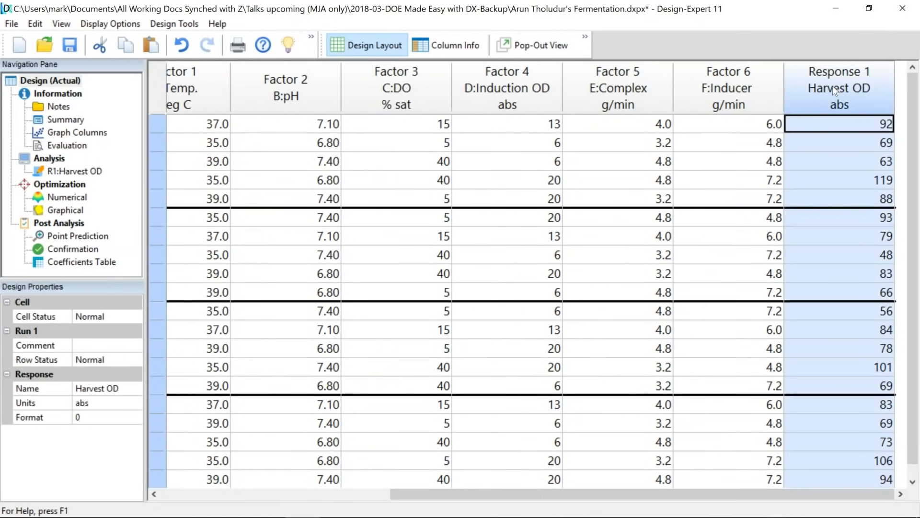
pyautogui.rightClick(829, 85)
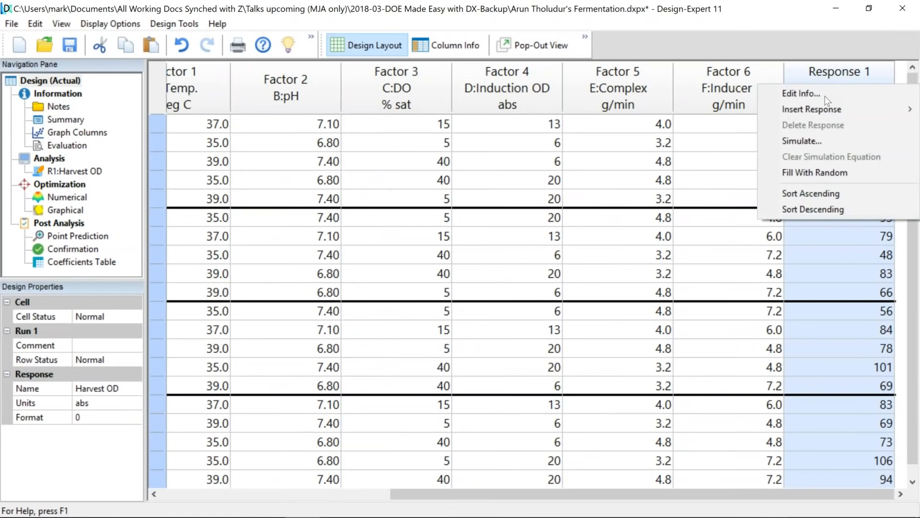
pyautogui.click(818, 192)
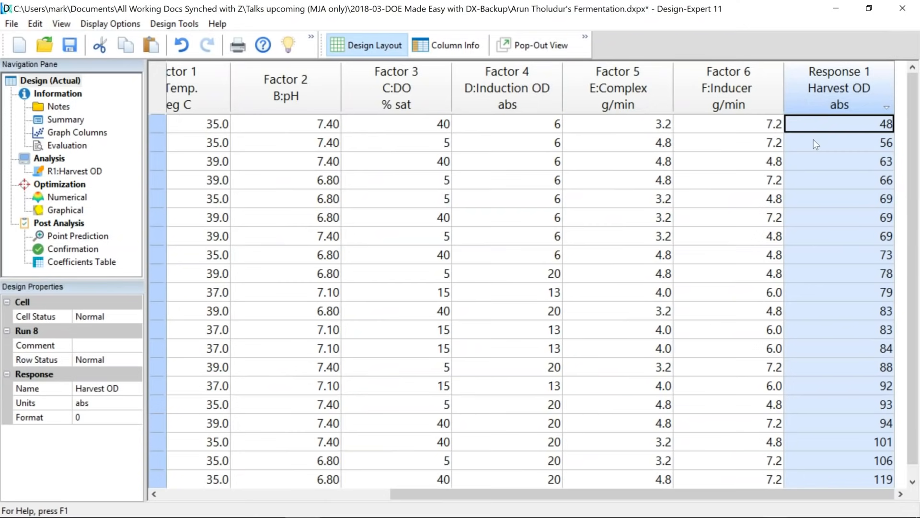
# Inspect the three runs with the highest Harvest OD, highlighting each run's row to compare its factor settings.
pyautogui.scroll(-1, 815, 142)
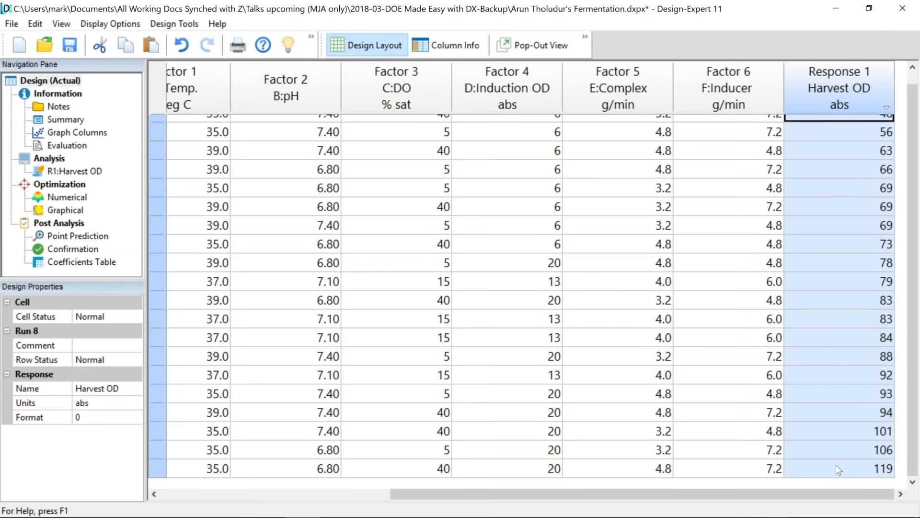
pyautogui.moveTo(828, 428); pyautogui.dragTo(826, 473)
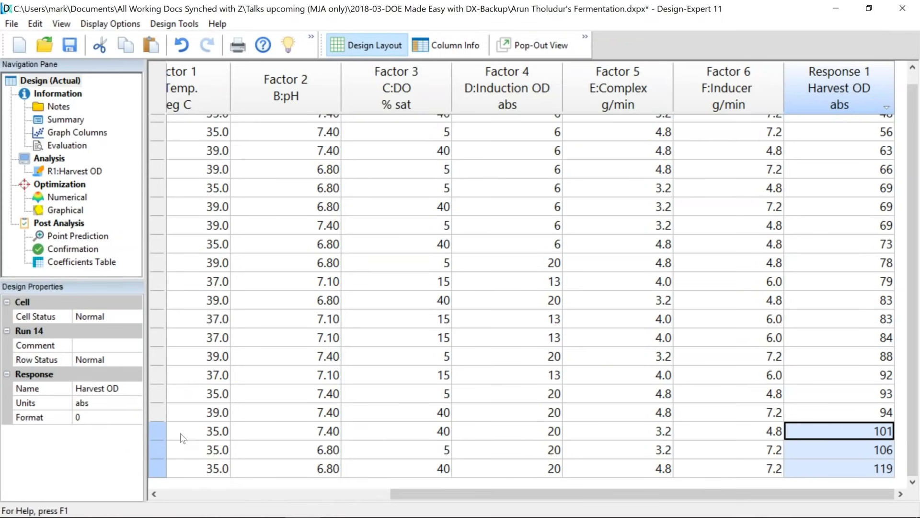
pyautogui.click(151, 430)
pyautogui.click(157, 445)
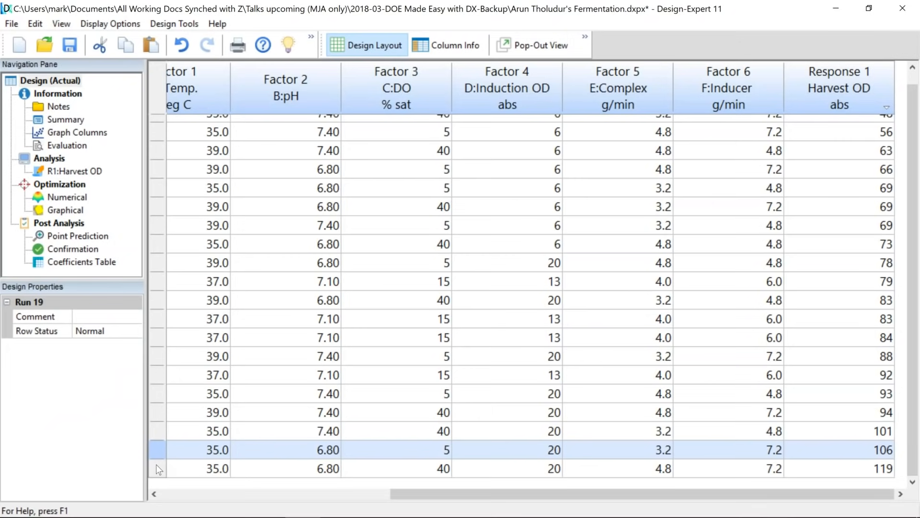
pyautogui.click(157, 468)
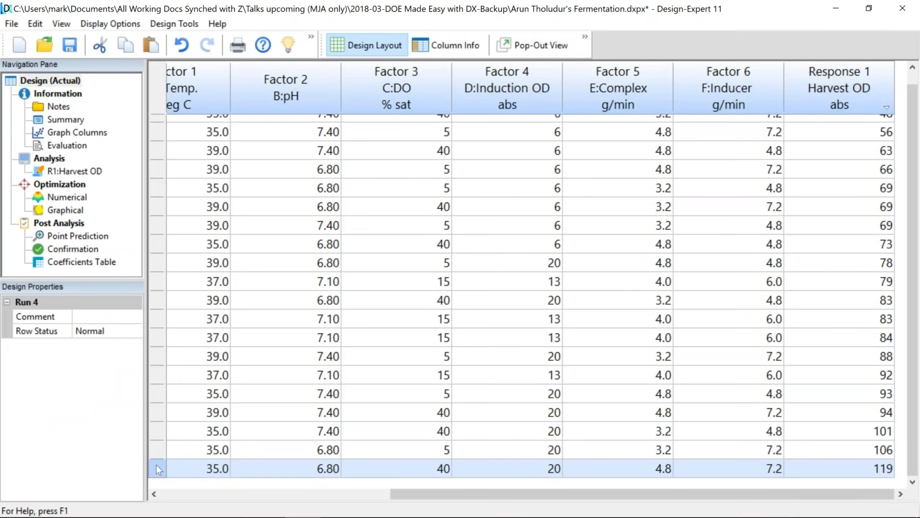
pyautogui.click(160, 429)
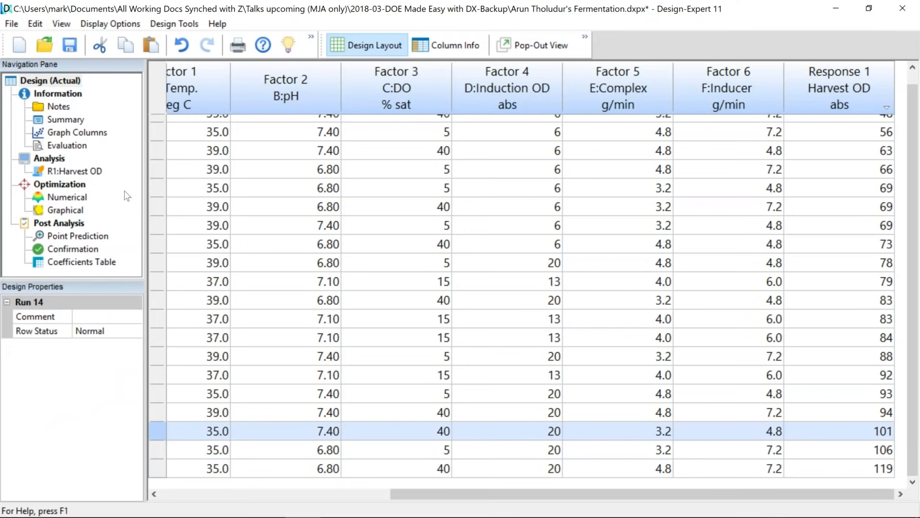
# Graph Harvest OD against temperature, pH, DO and Induction OD in turn to compare their correlations.
pyautogui.click(100, 134)
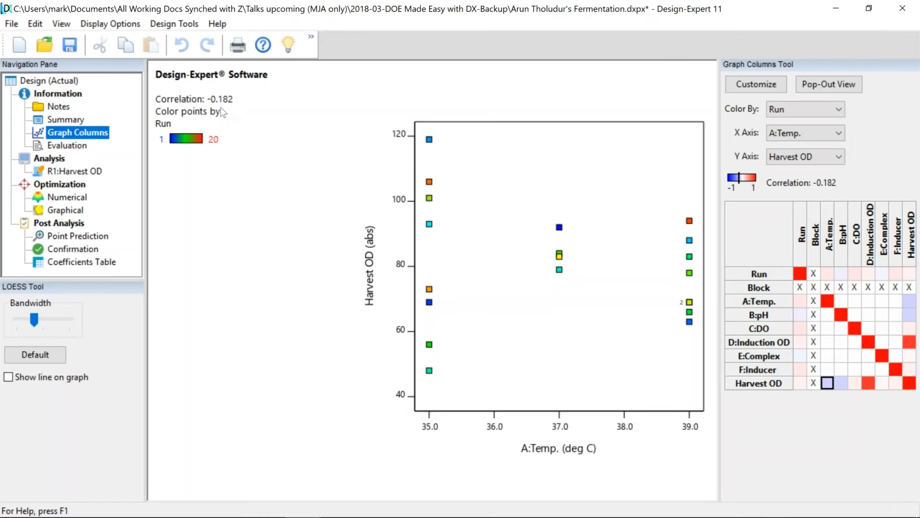
pyautogui.click(840, 387)
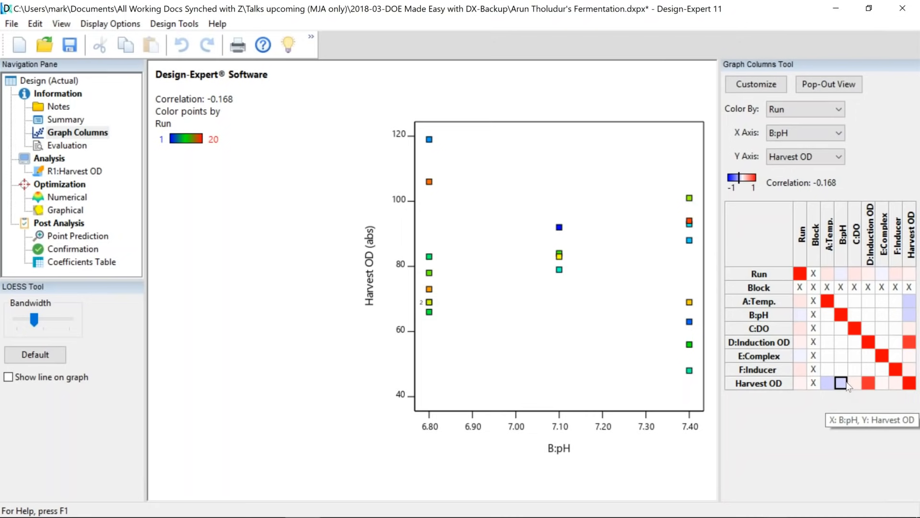
pyautogui.click(855, 385)
pyautogui.click(868, 383)
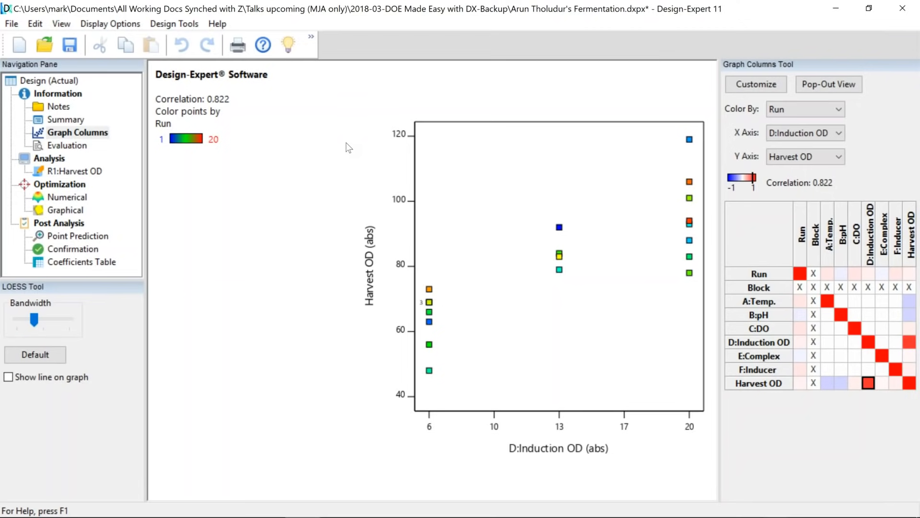
# Try the Natural Log transformation for the Harvest OD analysis, restore None, and display the effects on the half-normal plot.
pyautogui.click(77, 176)
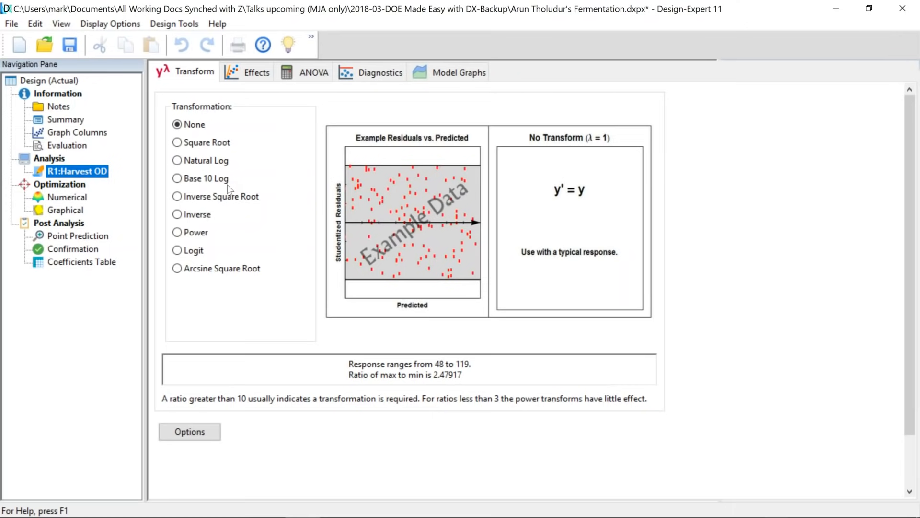
pyautogui.click(208, 164)
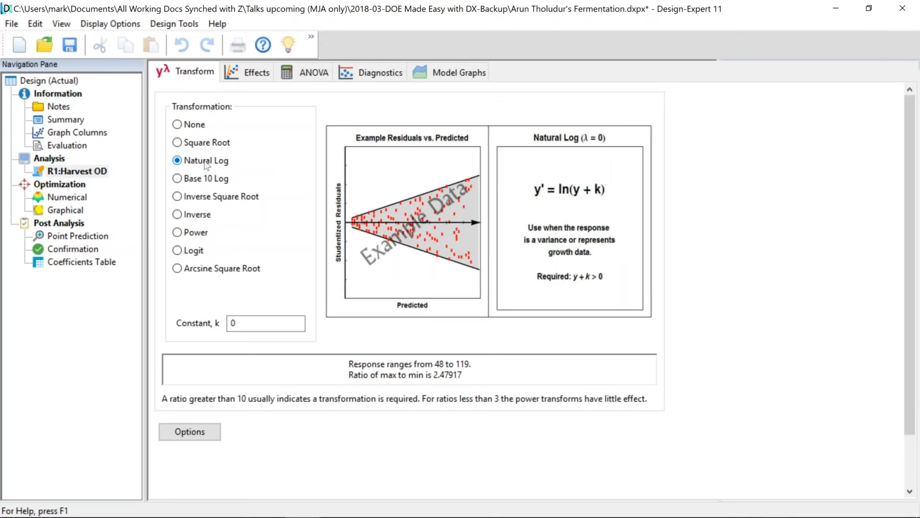
pyautogui.click(195, 125)
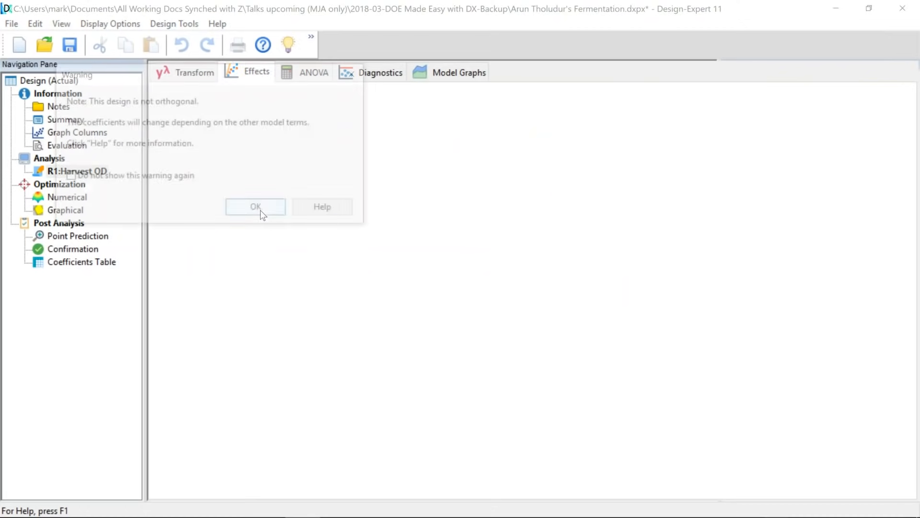
pyautogui.click(260, 210)
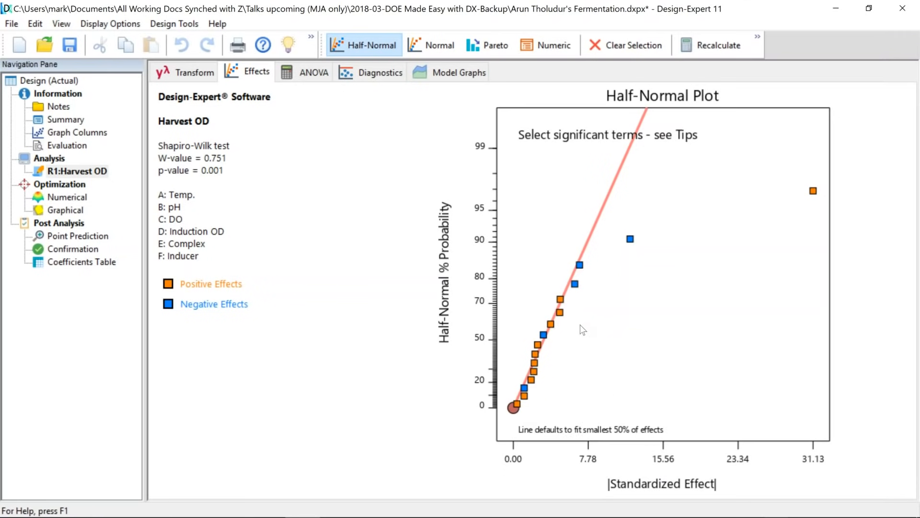
# Select the D-Induction OD and AD effects on the half-normal plot, and show the Pareto chart with the hierarchy corrected automatically.
pyautogui.click(813, 192)
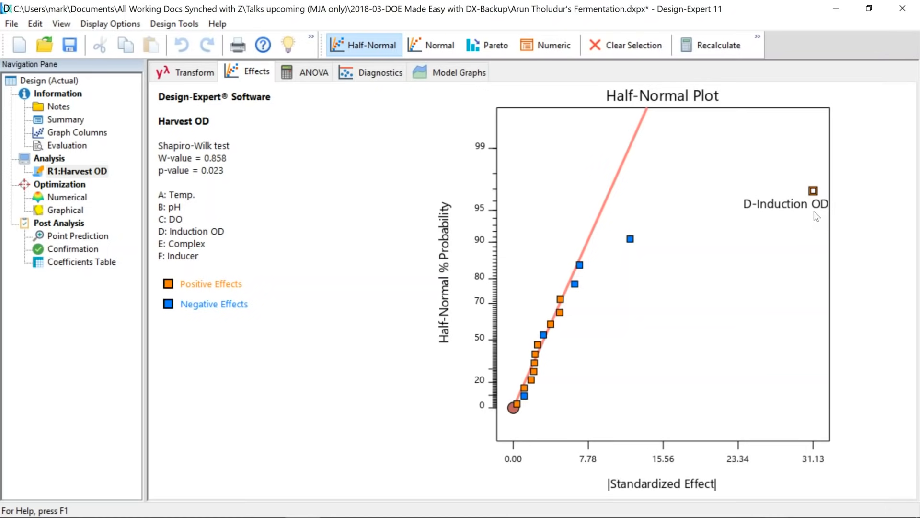
pyautogui.click(630, 240)
pyautogui.click(499, 45)
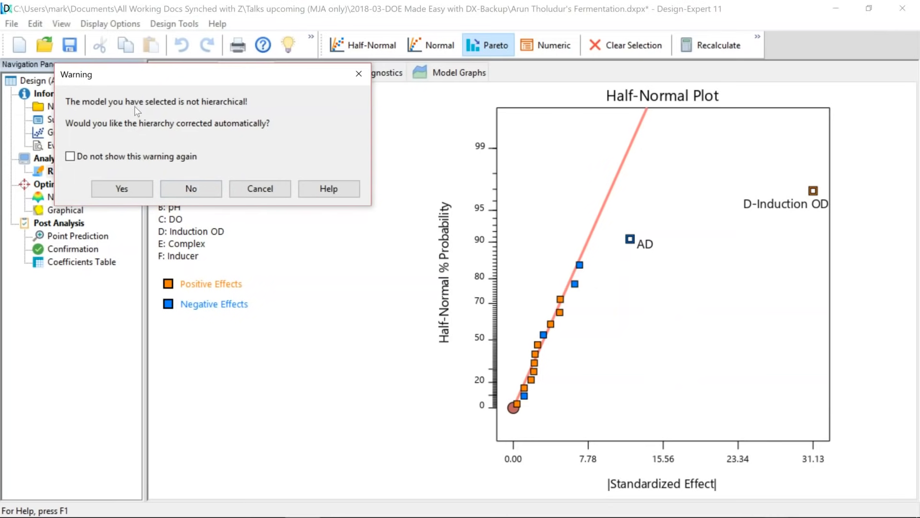
pyautogui.click(114, 190)
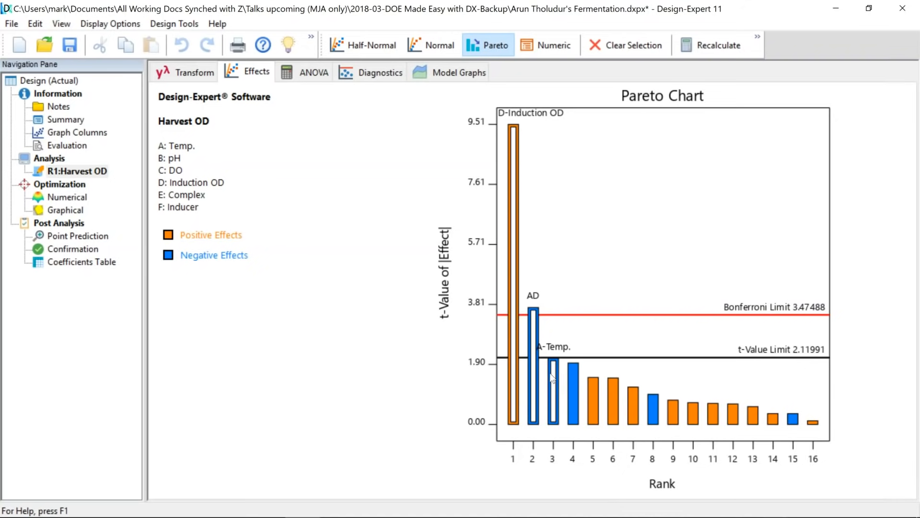
# Return to the half-normal plot and clear all selected effects.
pyautogui.click(912, 38)
pyautogui.click(373, 52)
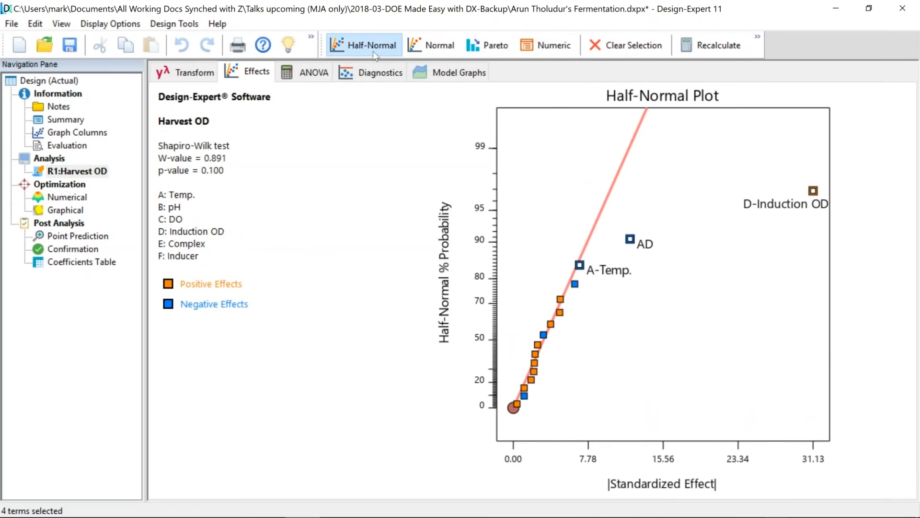
pyautogui.click(612, 43)
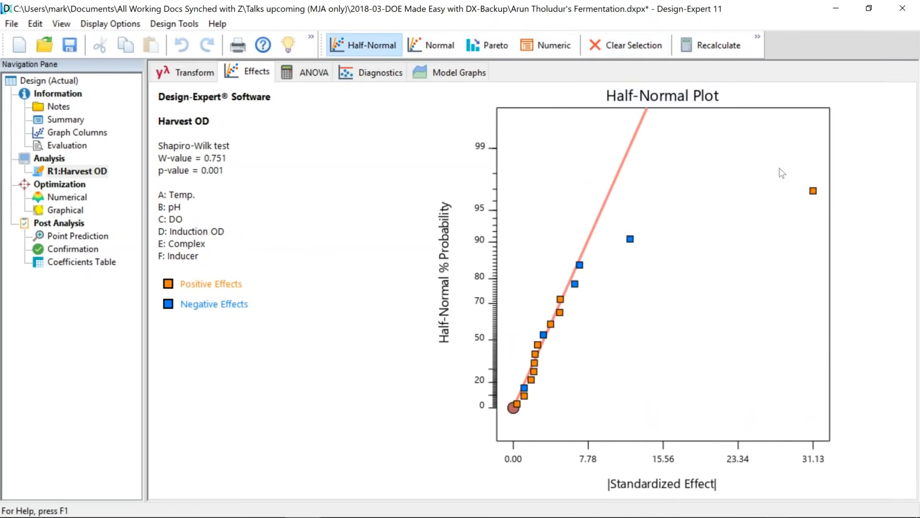
# Reselect the D-Induction OD and AD effects, and switch to the Pareto chart, accepting automatic hierarchy correction.
pyautogui.click(813, 191)
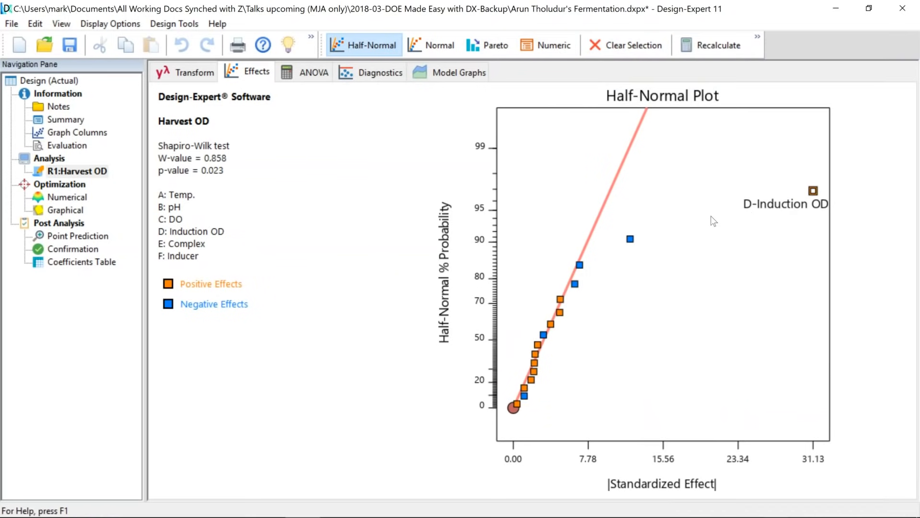
pyautogui.click(630, 239)
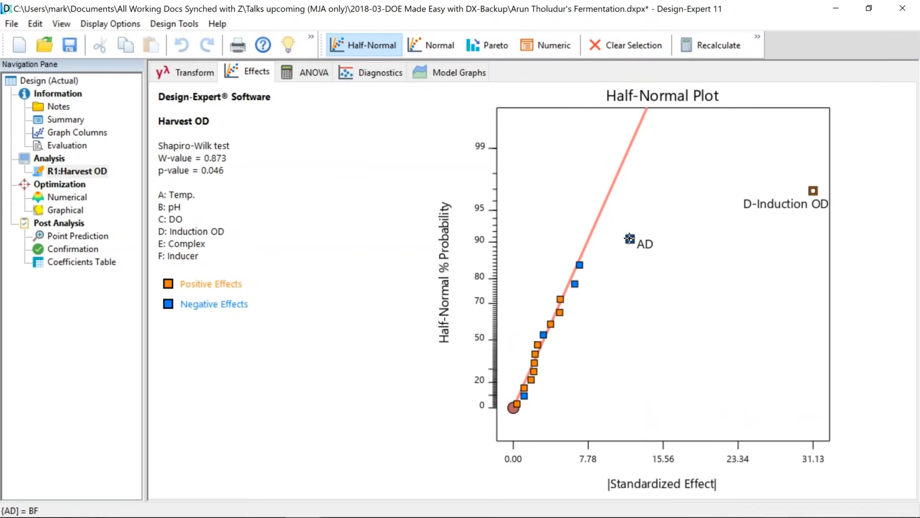
pyautogui.click(496, 47)
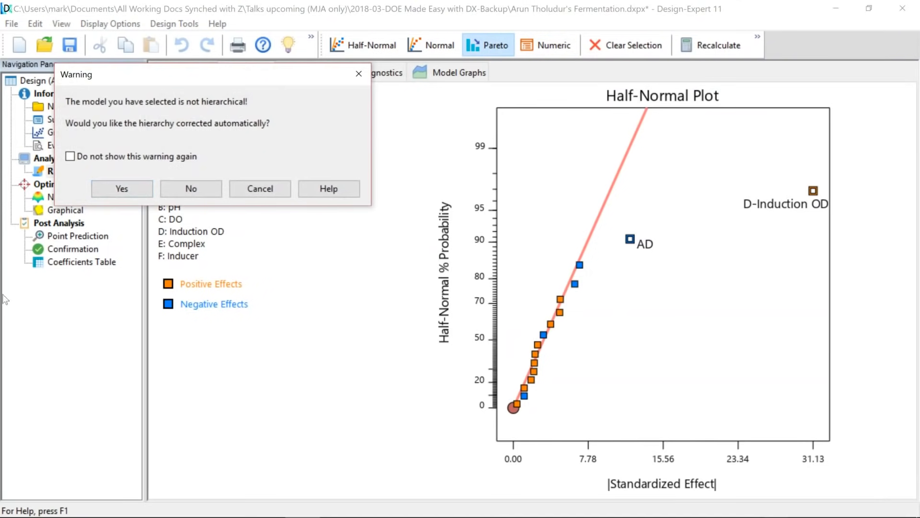
pyautogui.click(110, 187)
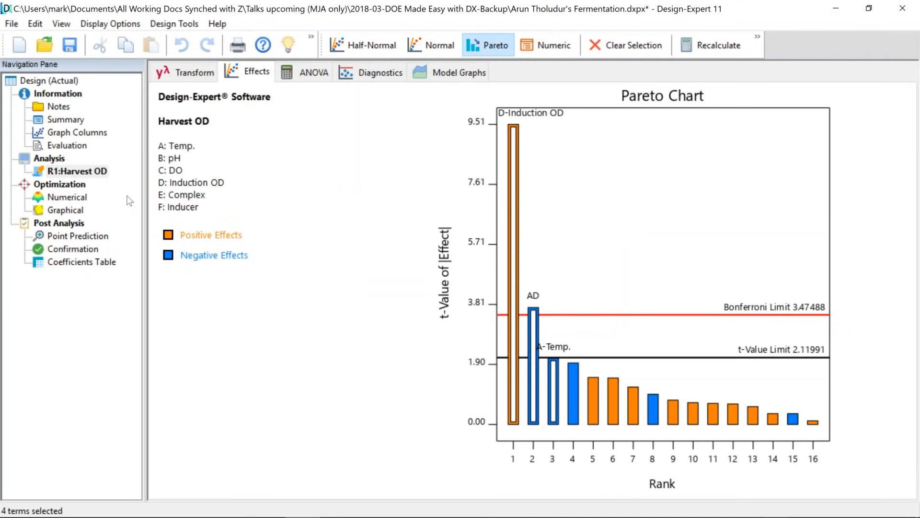
# Deselect the D-Induction OD, AD and A-Temp. effects on the Pareto chart.
pyautogui.click(514, 188)
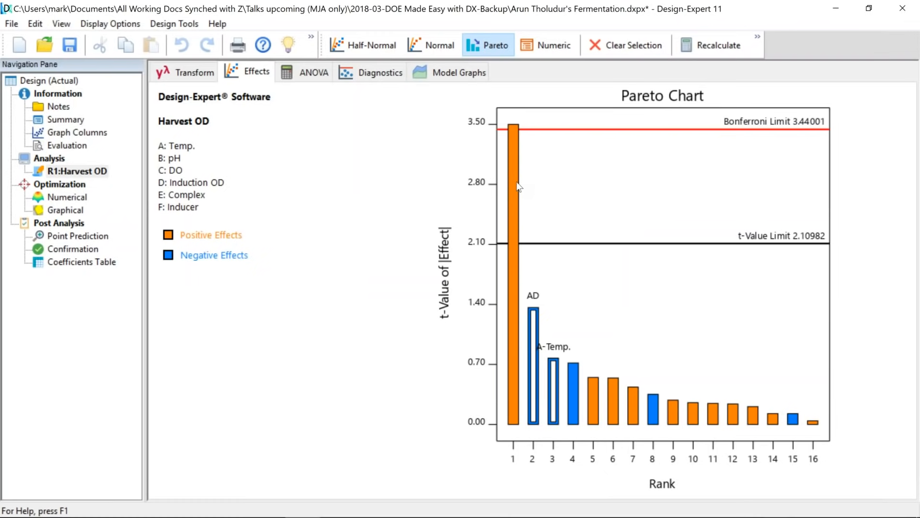
pyautogui.click(536, 337)
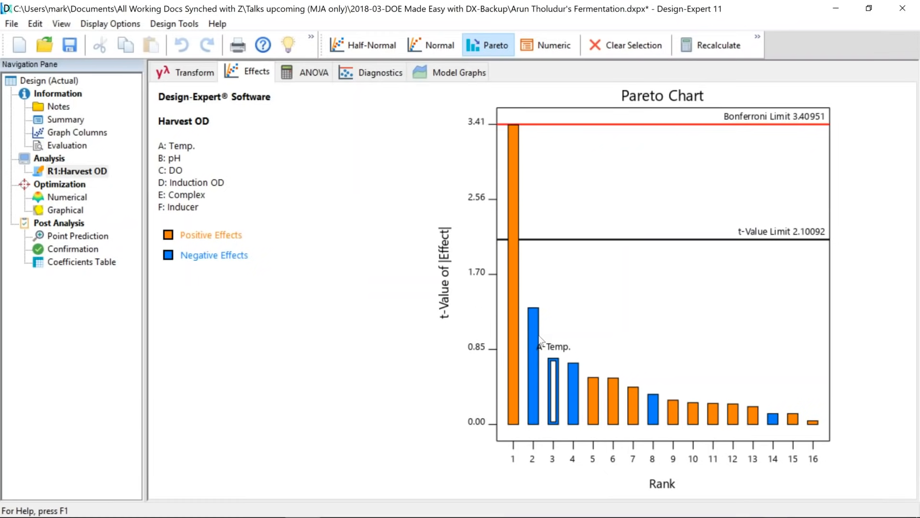
pyautogui.click(556, 373)
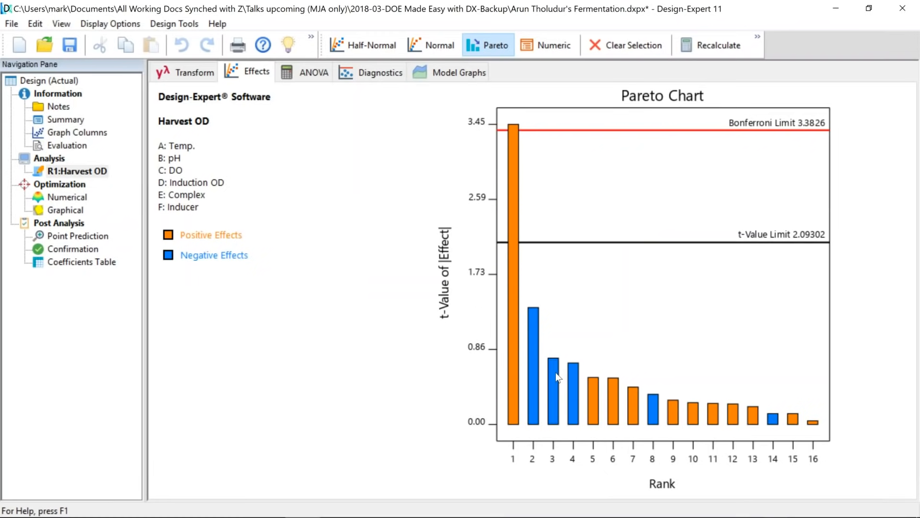
# Select the D-Induction OD, AD and A-Temp. effects on the Pareto chart.
pyautogui.click(518, 205)
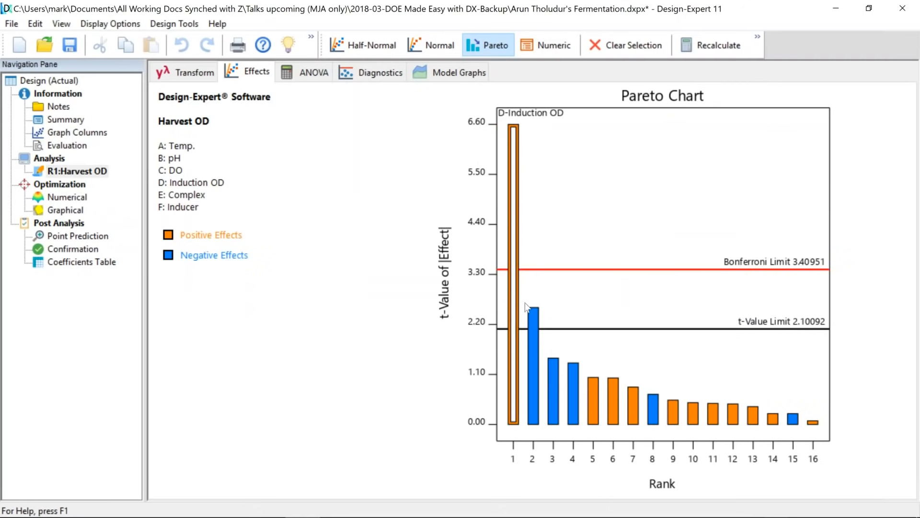
pyautogui.click(535, 330)
pyautogui.click(558, 397)
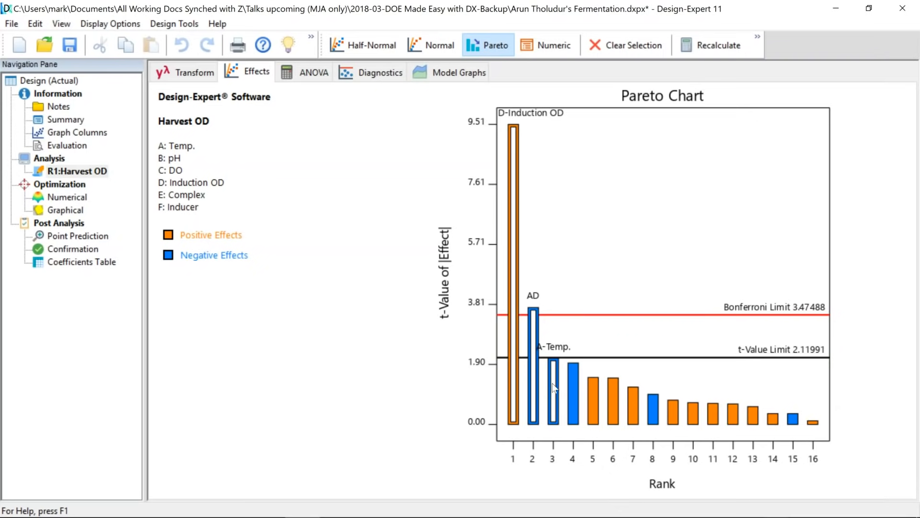
pyautogui.click(367, 45)
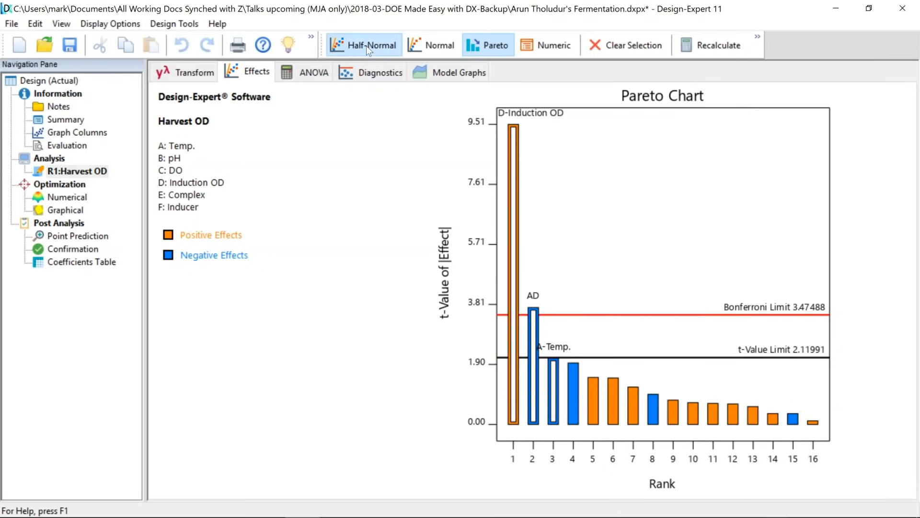
pyautogui.click(496, 44)
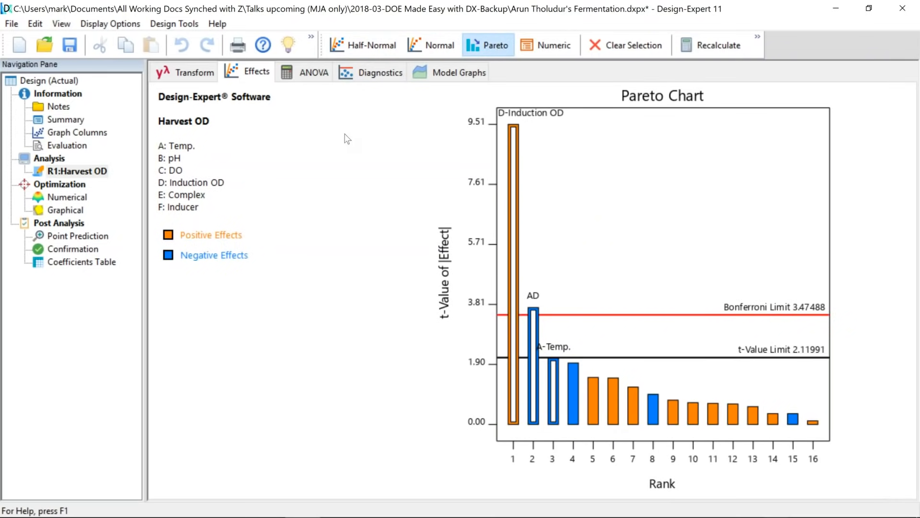
# Proceed to the ANOVA, agree to switch to the effects list, and examine the aliases of the A-Temp., D-Induction OD and AD model terms.
pyautogui.click(312, 77)
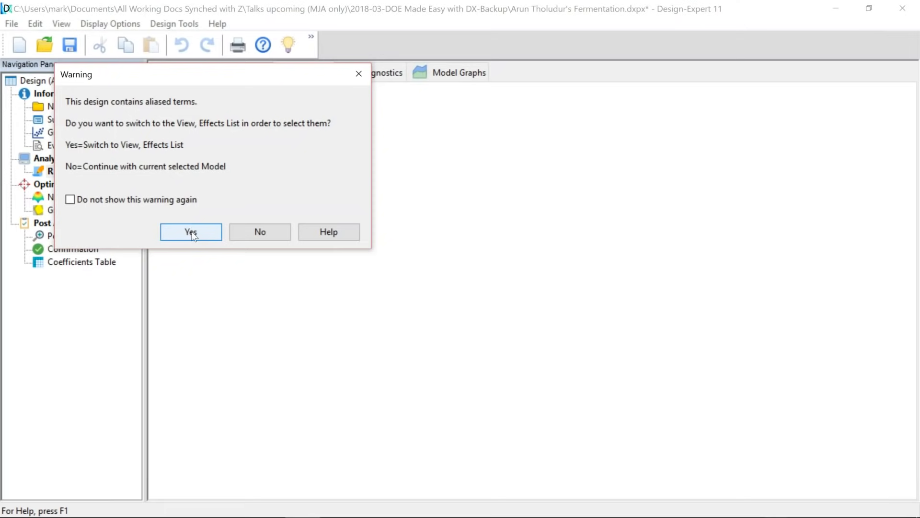
pyautogui.click(192, 231)
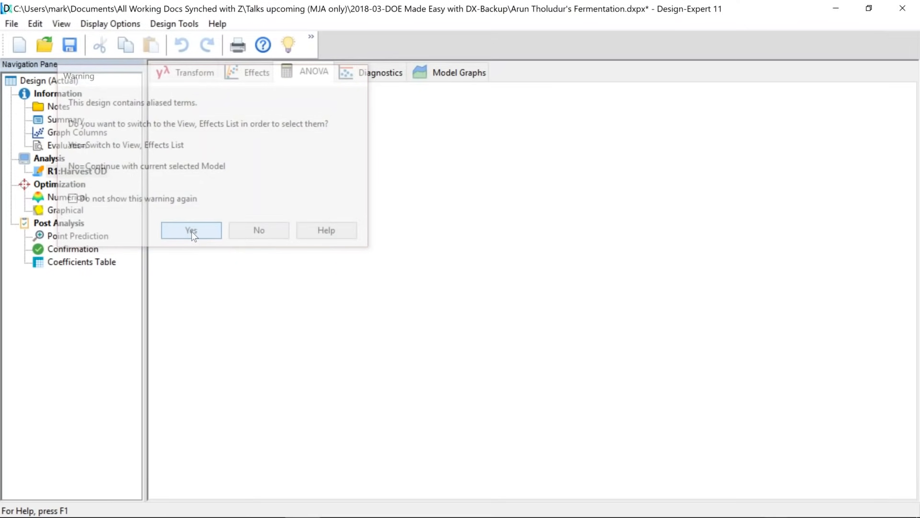
pyautogui.click(170, 267)
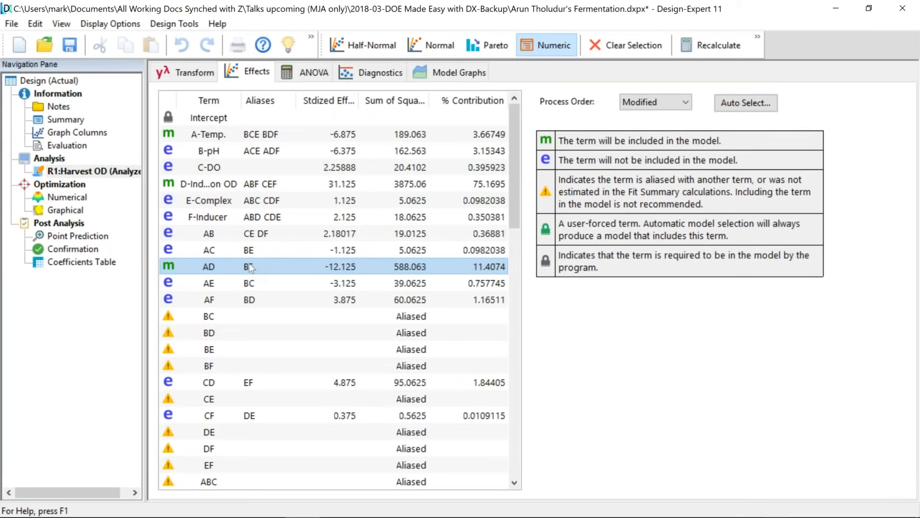
pyautogui.click(218, 137)
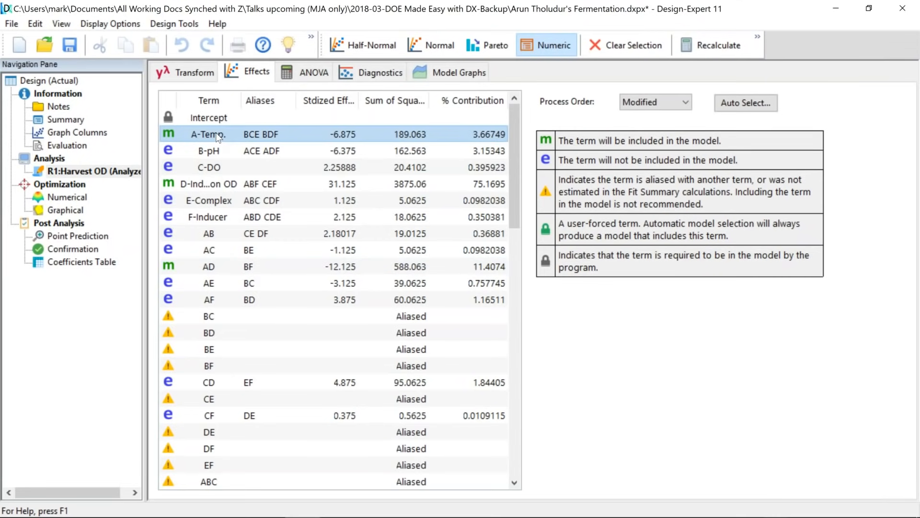
pyautogui.click(202, 188)
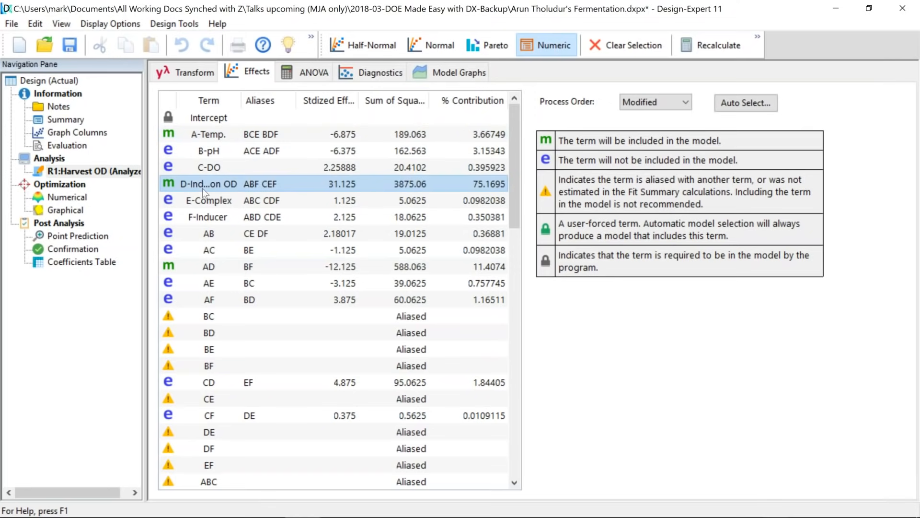
pyautogui.click(212, 138)
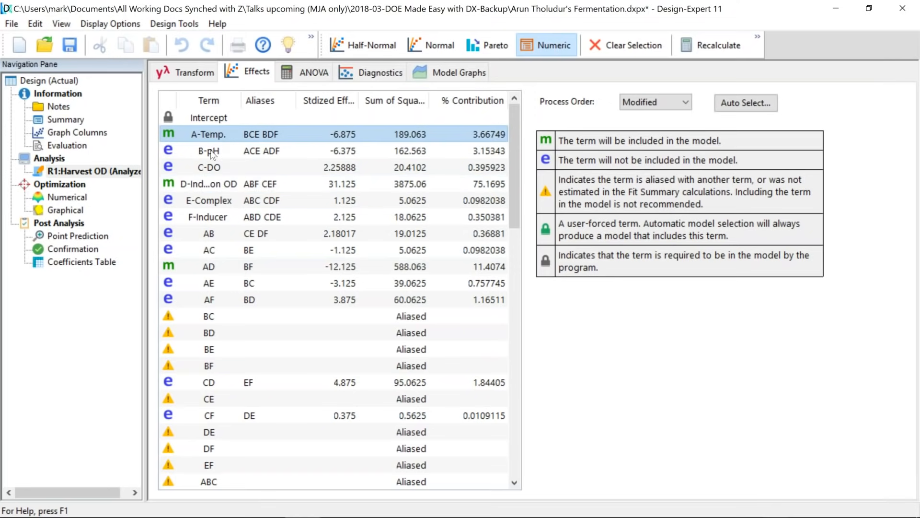
pyautogui.click(217, 270)
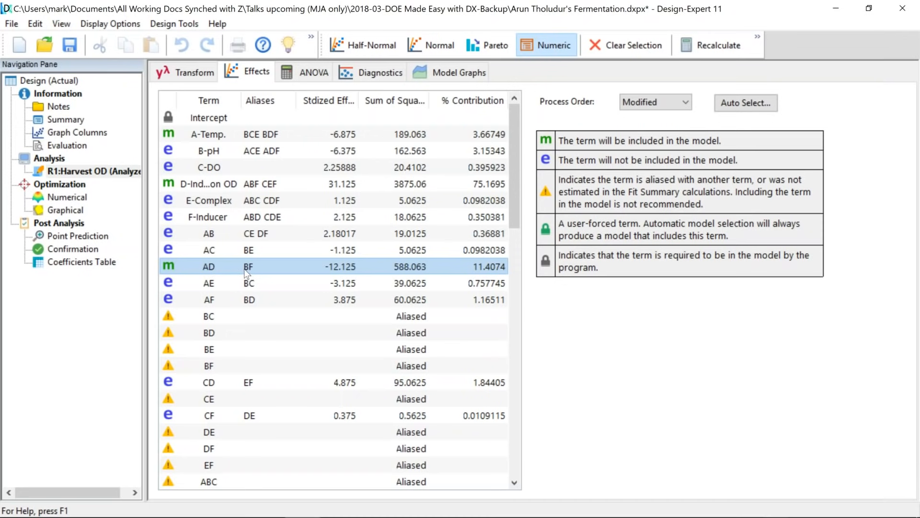
# Show the Harvest OD ANOVA in a single-pane layout and examine the p-values of the model, its terms and the curvature.
pyautogui.click(305, 75)
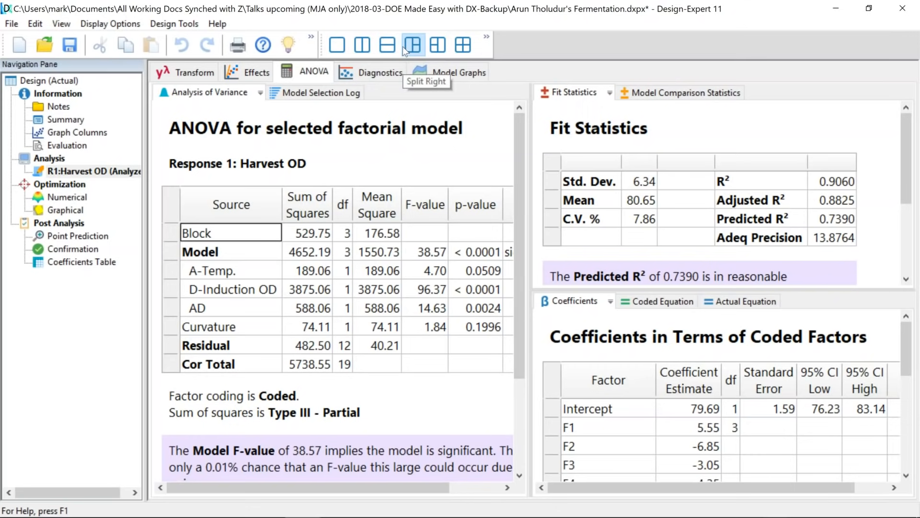
pyautogui.click(339, 50)
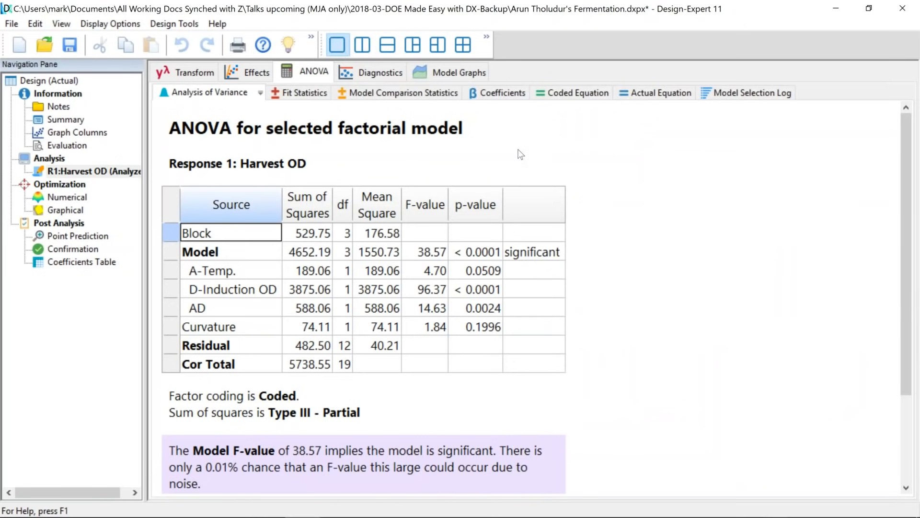
pyautogui.click(473, 205)
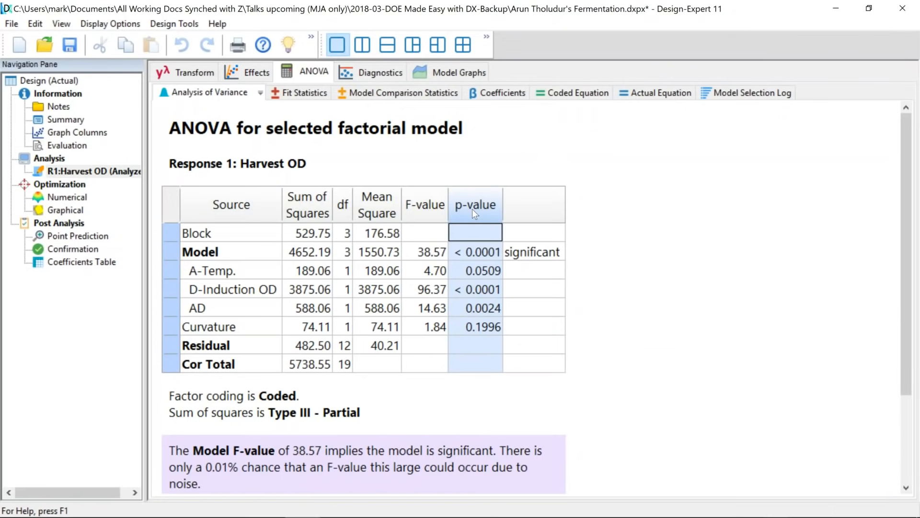
pyautogui.click(485, 253)
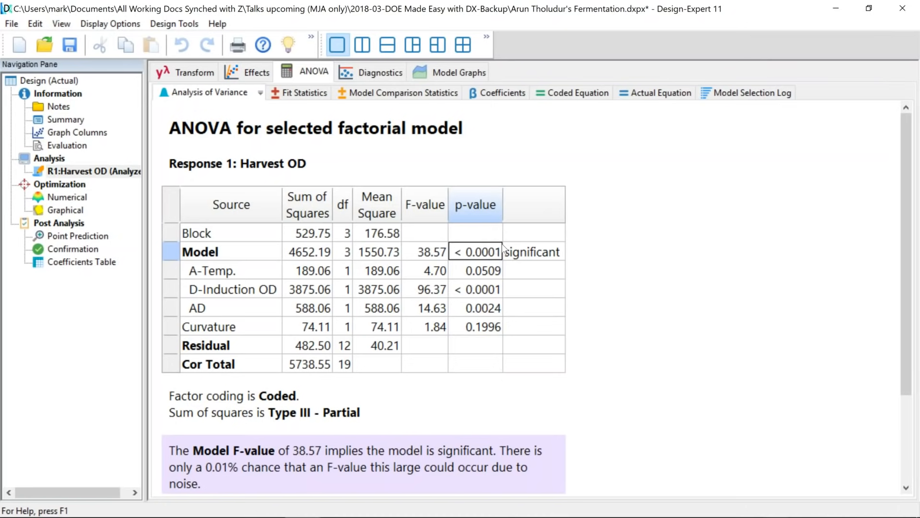
pyautogui.click(500, 270)
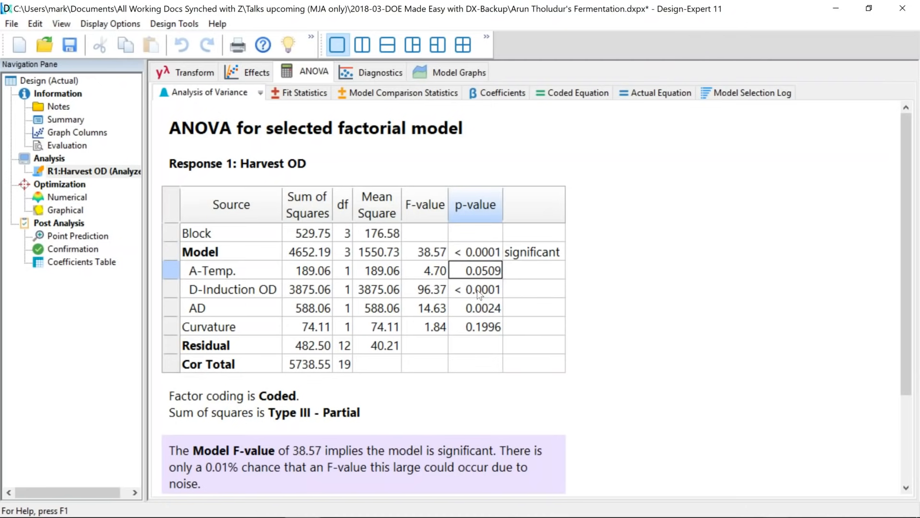
pyautogui.click(481, 311)
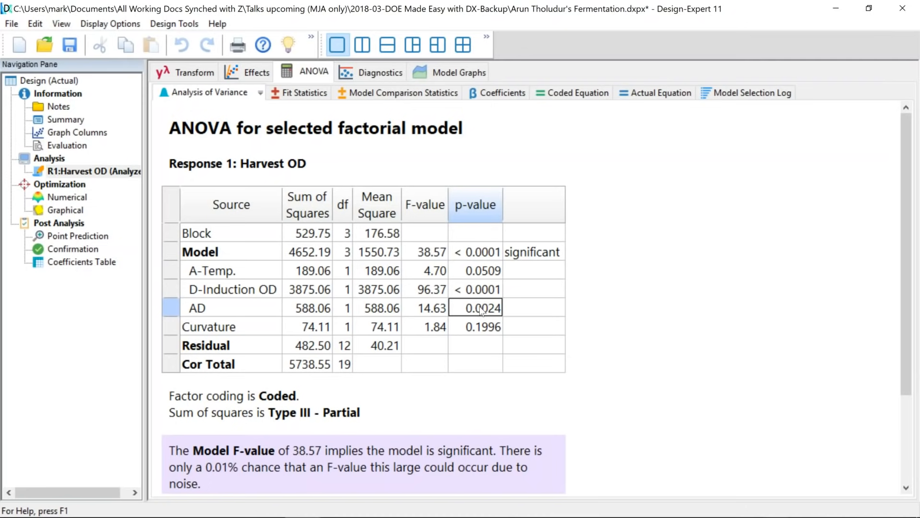
pyautogui.click(479, 291)
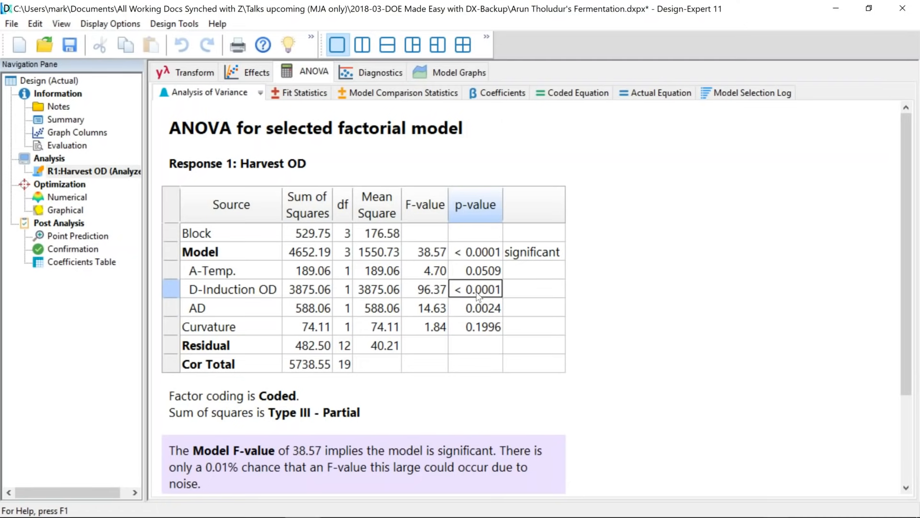
pyautogui.click(167, 320)
pyautogui.click(485, 328)
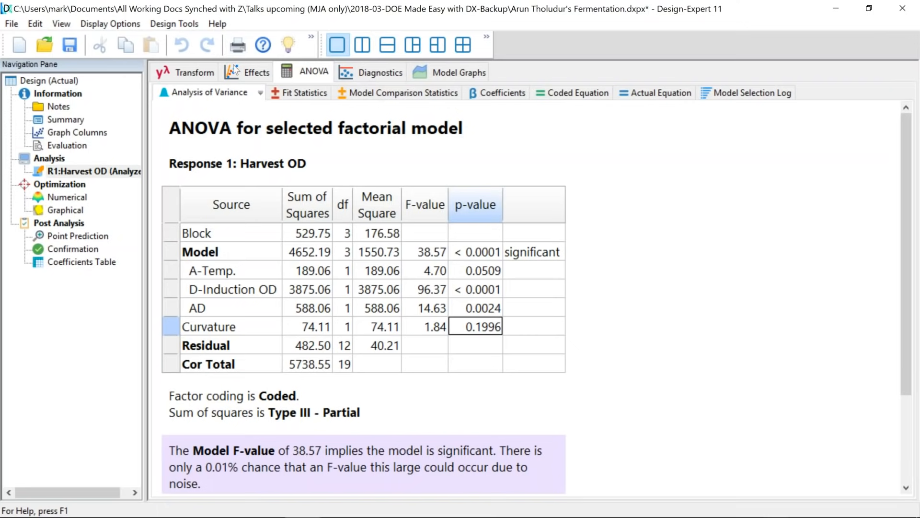
# Review the diagnostics in a single-pane layout: the normal plot, the residuals versus run, and the Box-Cox plot's recommended transform.
pyautogui.click(380, 71)
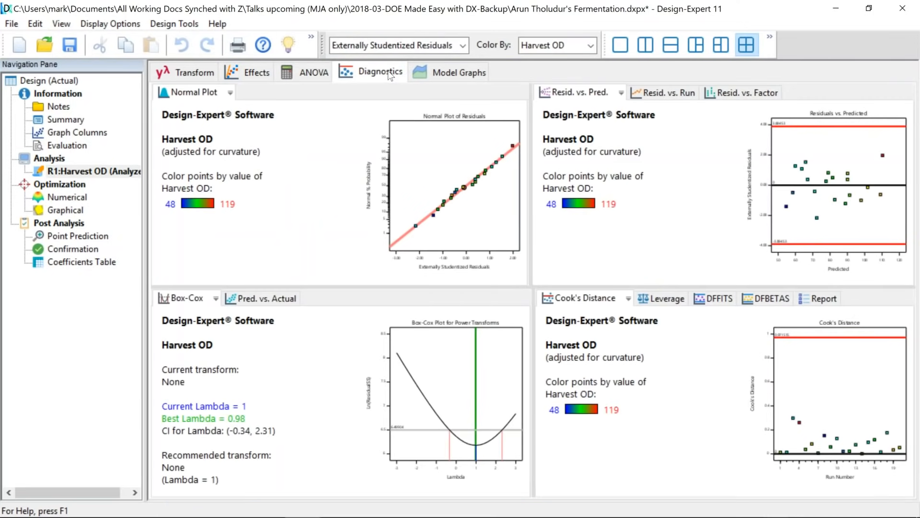
pyautogui.click(619, 45)
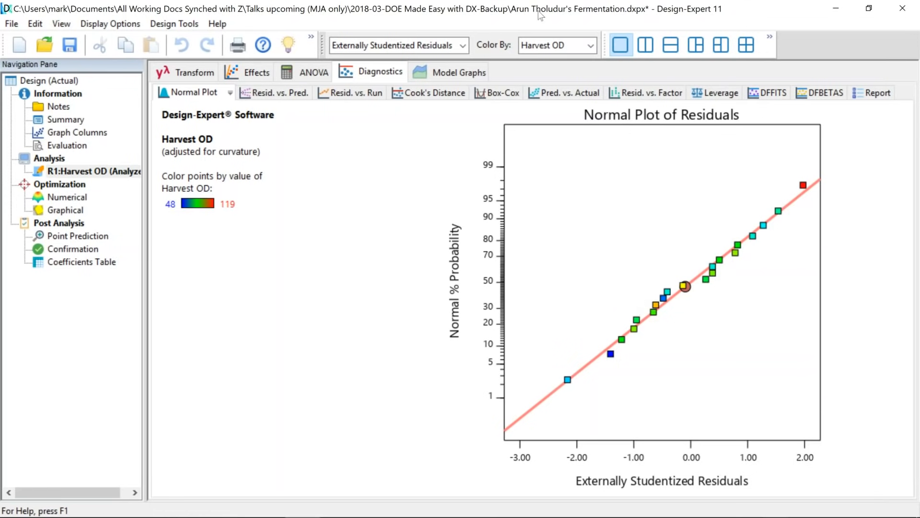
pyautogui.click(362, 93)
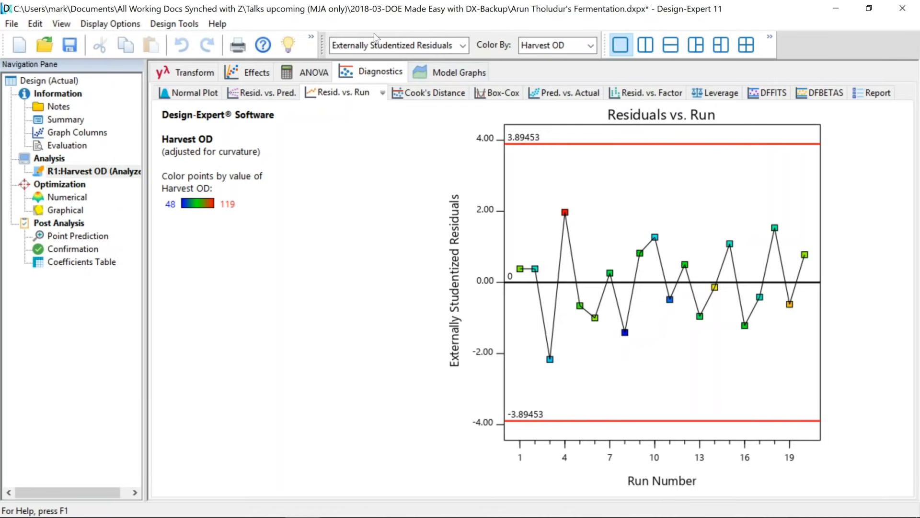
pyautogui.click(194, 93)
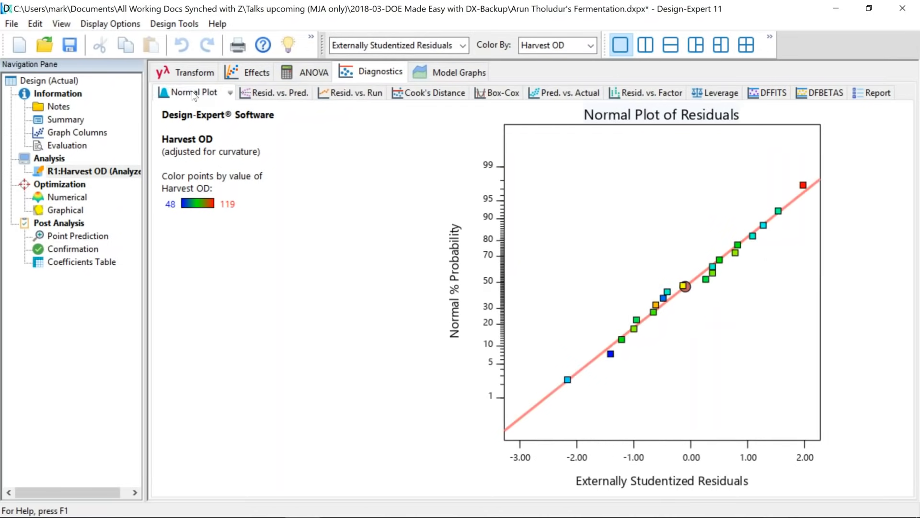
pyautogui.click(367, 93)
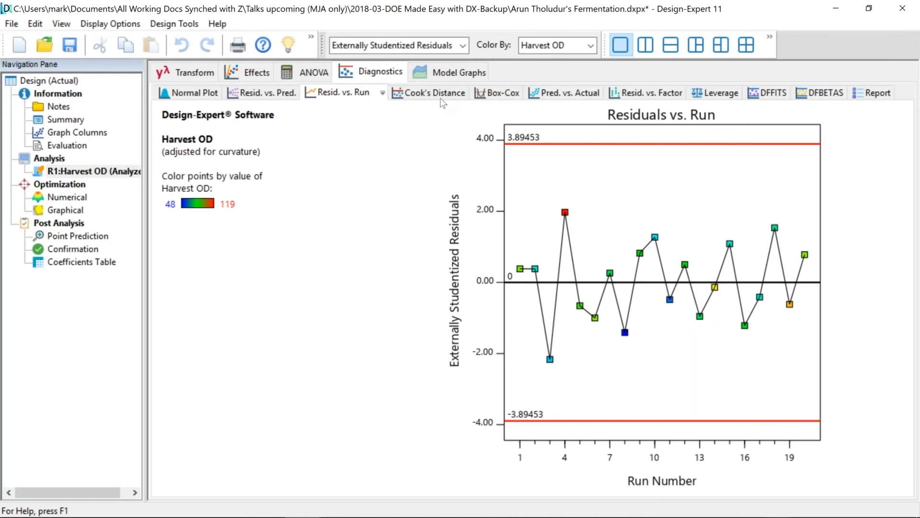
pyautogui.click(485, 89)
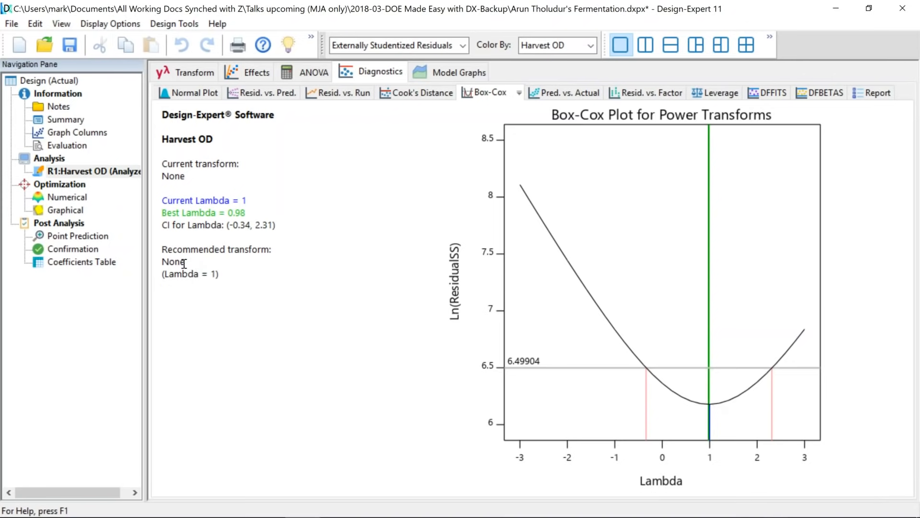
pyautogui.moveTo(184, 262); pyautogui.dragTo(161, 251)
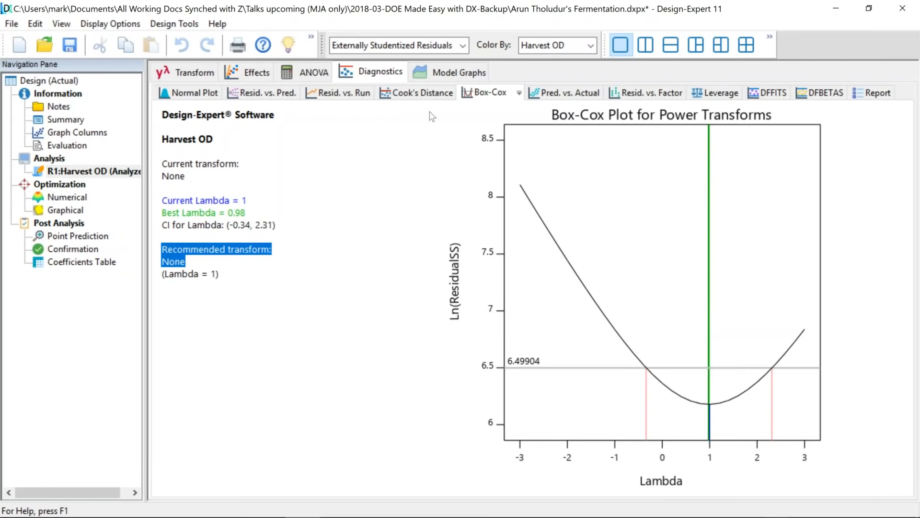
# Display the AD interaction graph and view pairwise comparisons for the high Induction OD points at 39.0 and 35.0 deg C.
pyautogui.click(458, 71)
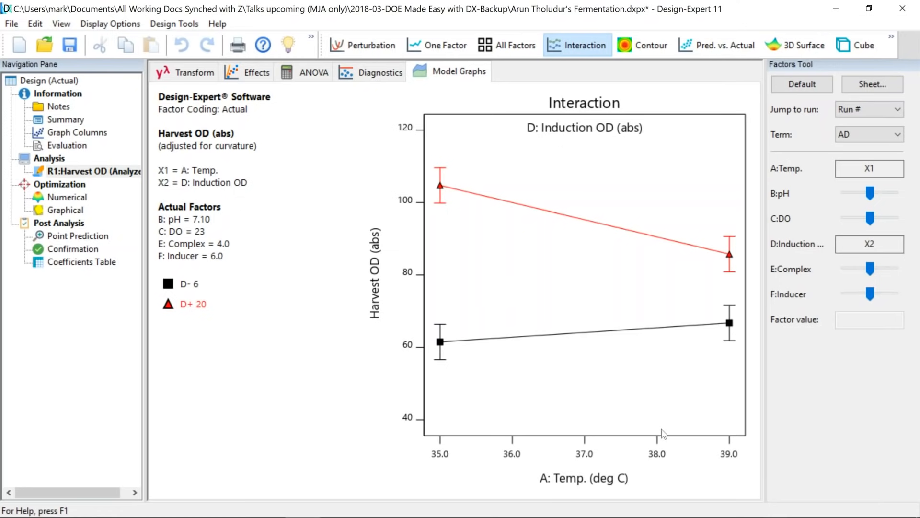
pyautogui.click(729, 256)
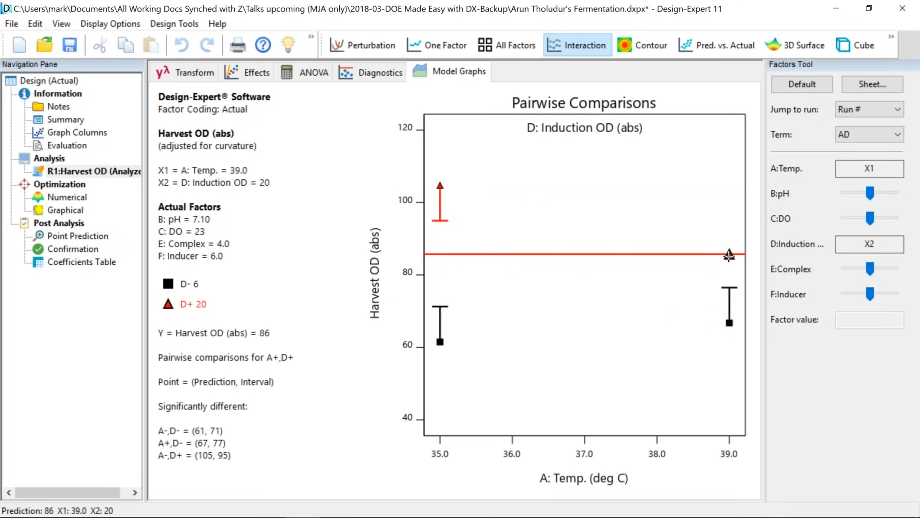
pyautogui.click(440, 185)
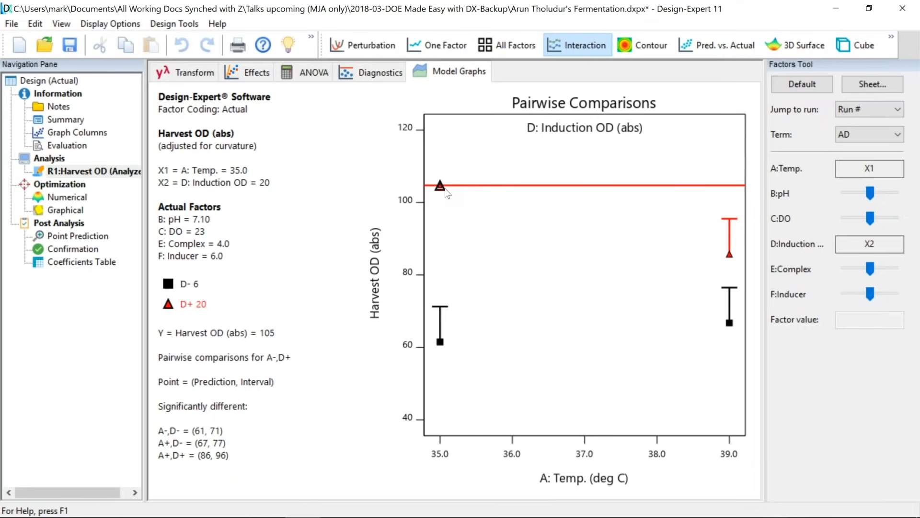
# Set the numerical optimization to maximize Harvest OD with an upper limit of 130, and generate the solutions.
pyautogui.click(75, 198)
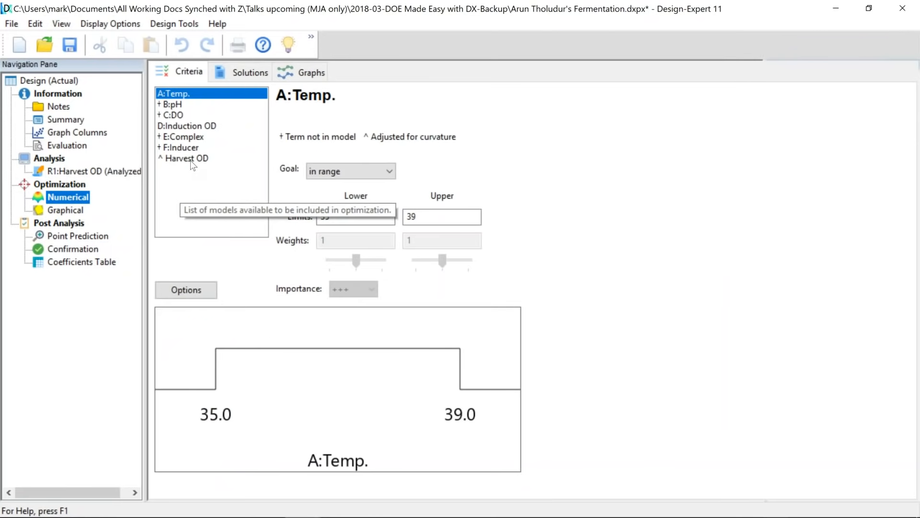
pyautogui.click(191, 160)
pyautogui.click(390, 173)
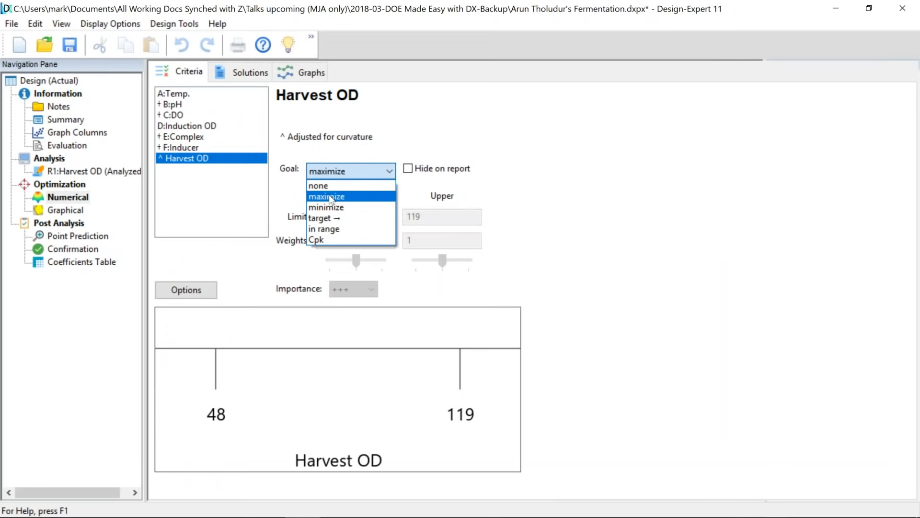
pyautogui.click(329, 196)
pyautogui.press('Tab')
pyautogui.press('Tab')
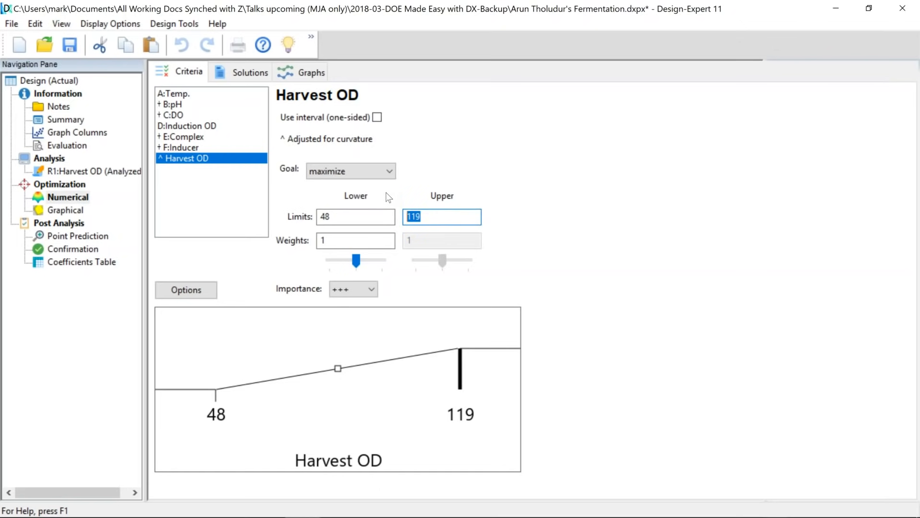
pyautogui.write('130')
pyautogui.click(251, 74)
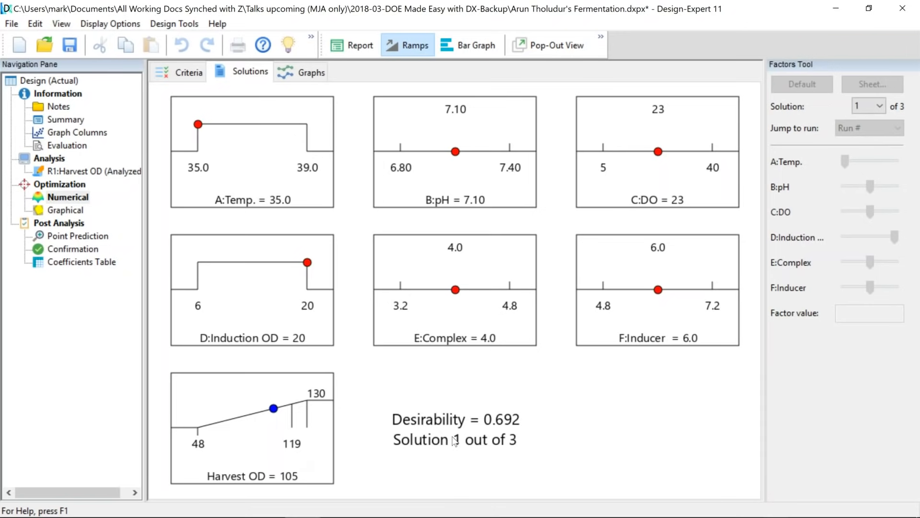
# Switch to the PowerPoint slide show and go back to the experimental design template slide.
pyautogui.click(913, 39)
pyautogui.hotkey('alt', 'Tab')
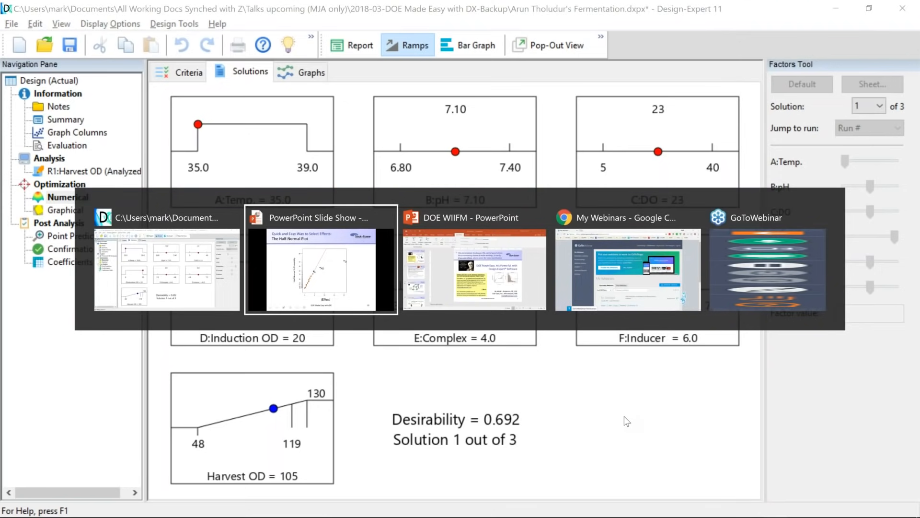
pyautogui.press('Left')
pyautogui.press('Left')
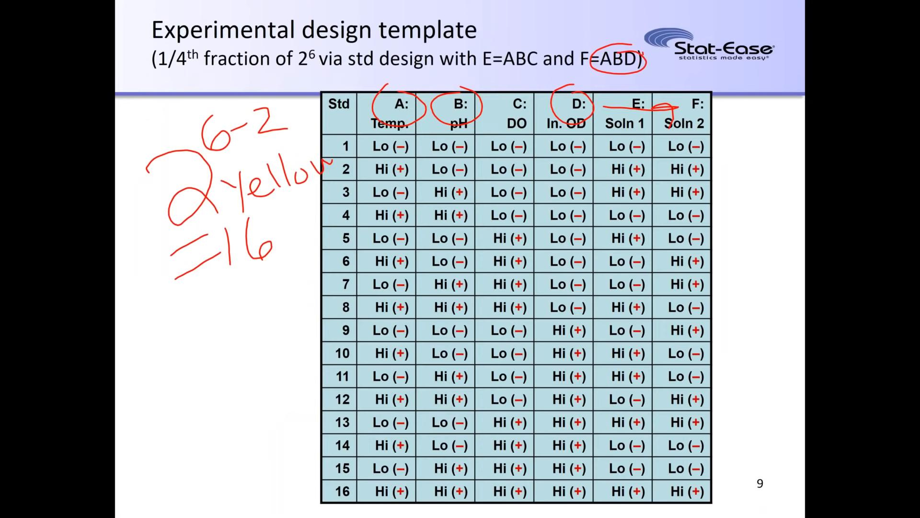
# Erase the ink annotations from the case study slide and from the experimental design template slide.
pyautogui.press('Left')
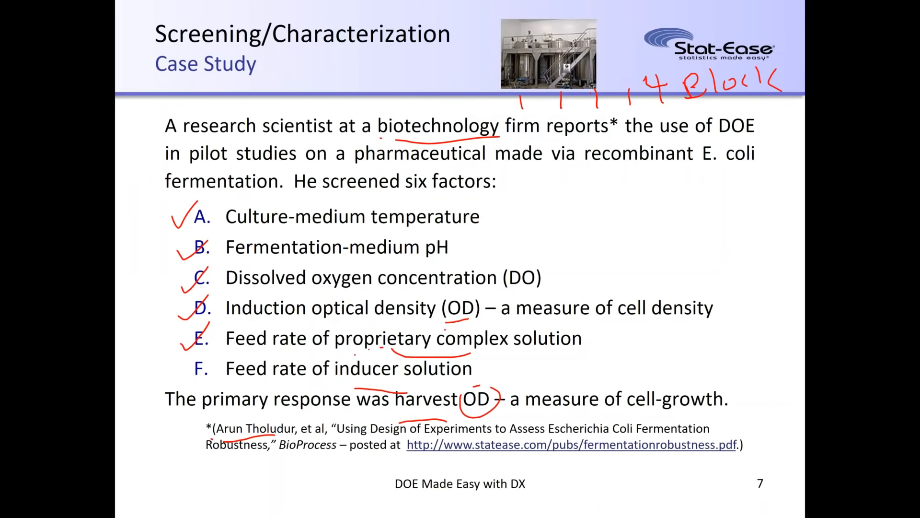
pyautogui.press('e')
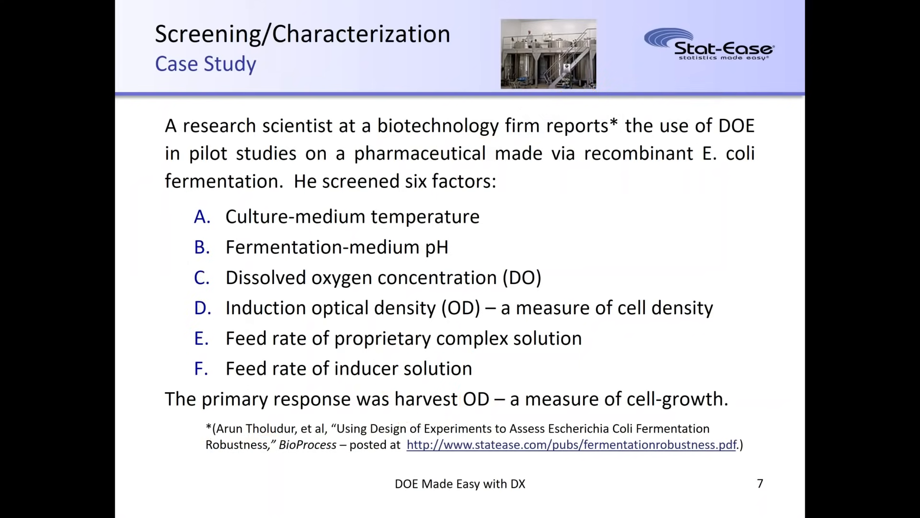
pyautogui.press('Right')
pyautogui.press('e')
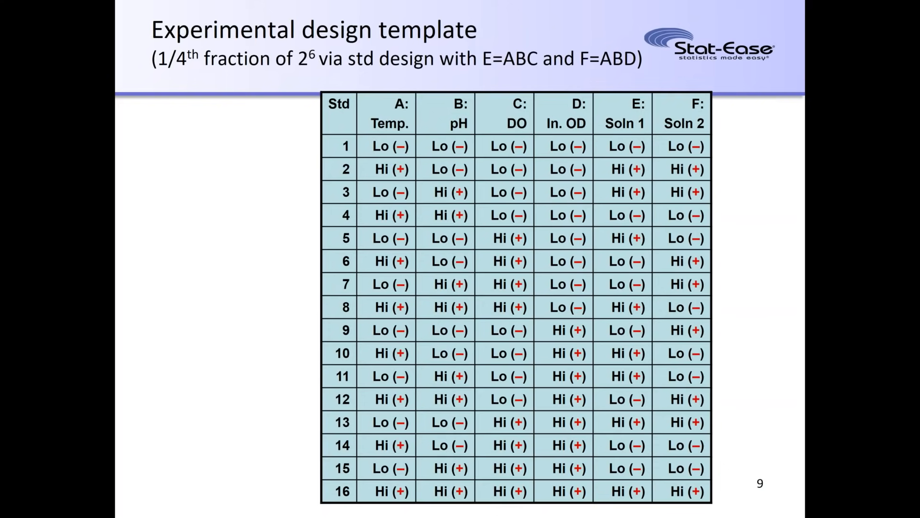
# Switch to Design-Expert and start a new design reusing the current factors and responses, without saving changes to the fermentation file.
pyautogui.hotkey('alt', 'Tab')
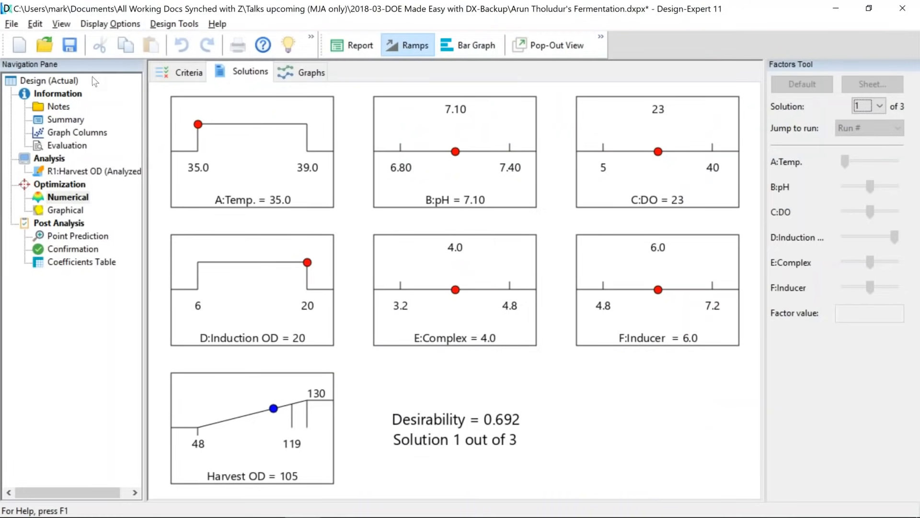
pyautogui.click(51, 80)
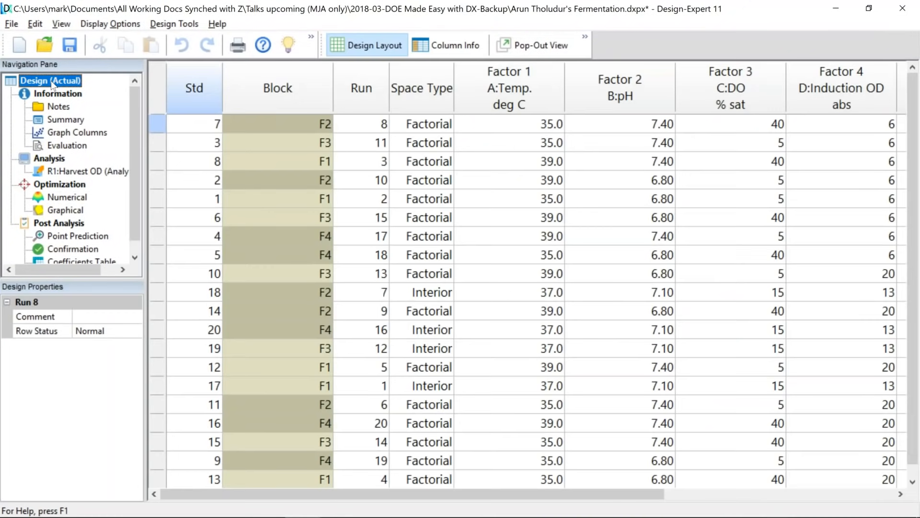
pyautogui.click(19, 46)
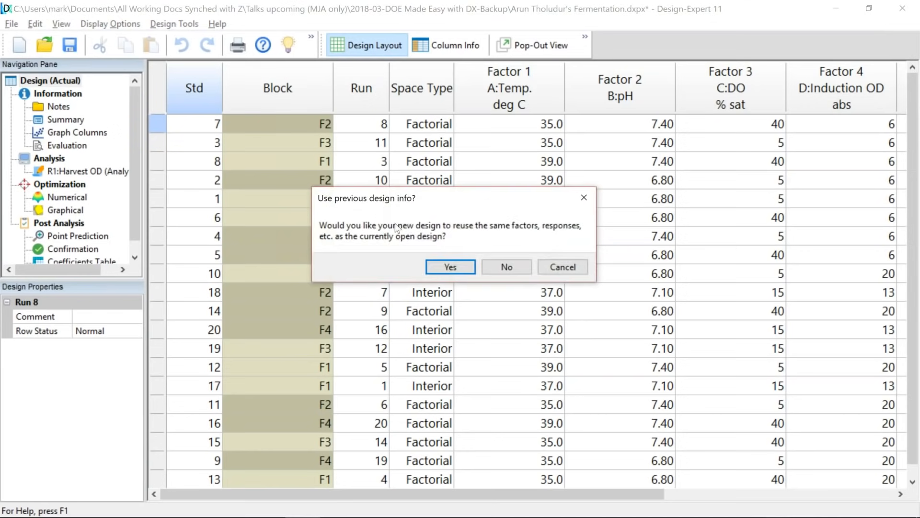
pyautogui.click(464, 269)
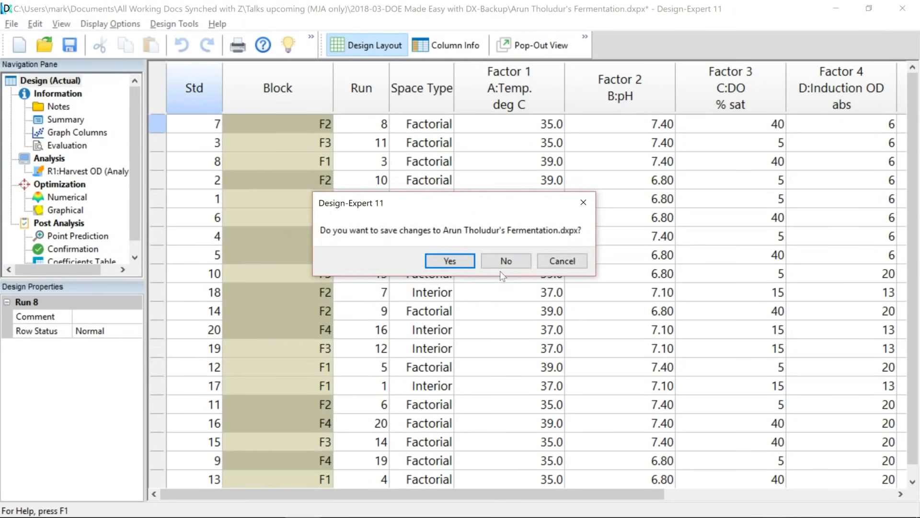
pyautogui.click(496, 260)
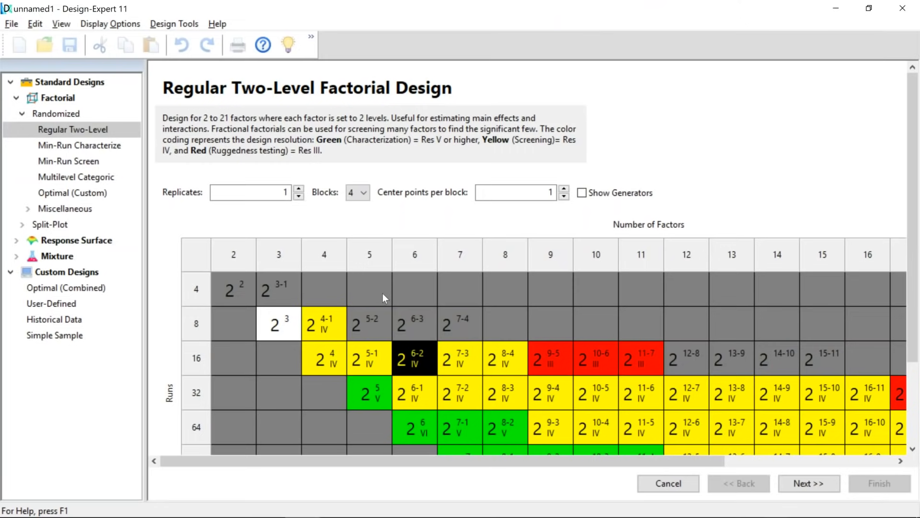
# Compare the available two-level designs with 1 block, and set the number of blocks back to 4.
pyautogui.click(365, 194)
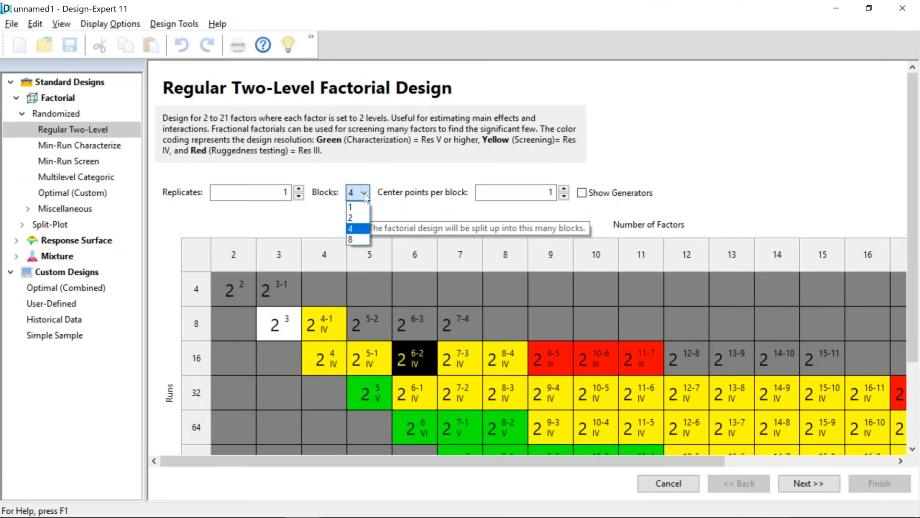
pyautogui.click(357, 205)
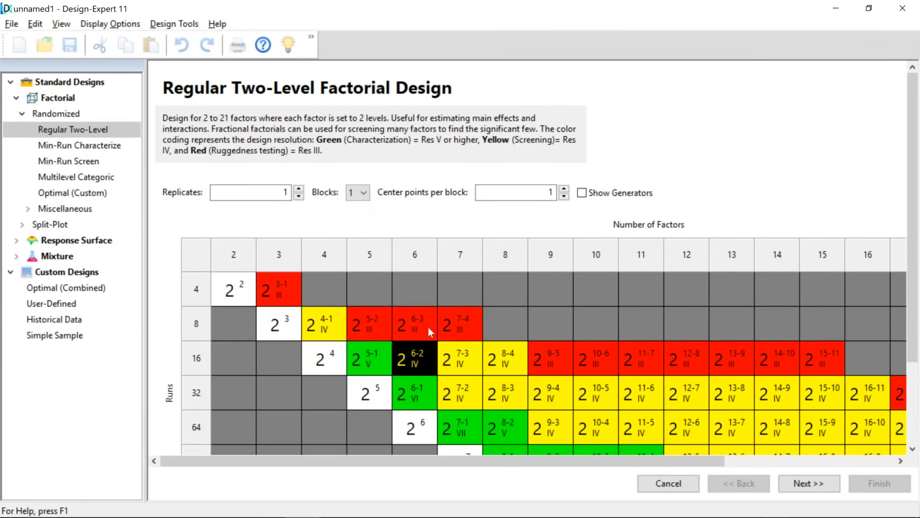
pyautogui.click(363, 194)
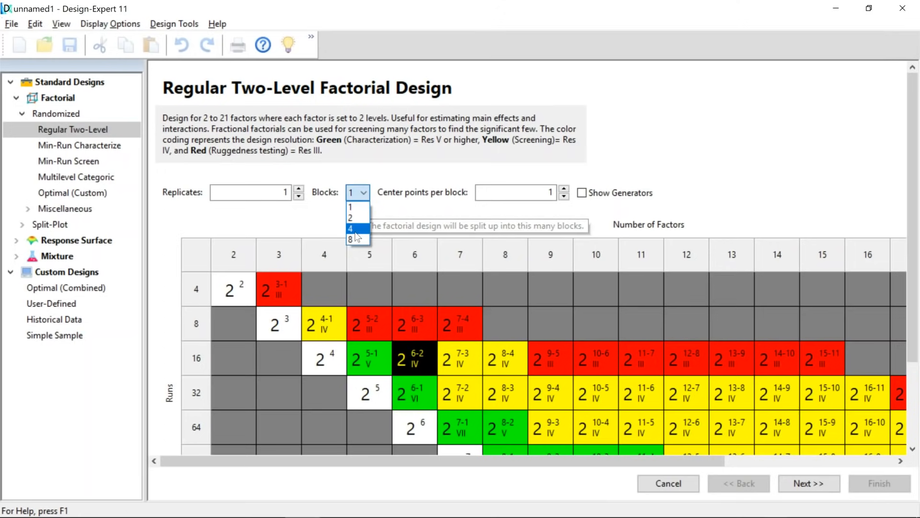
pyautogui.click(354, 228)
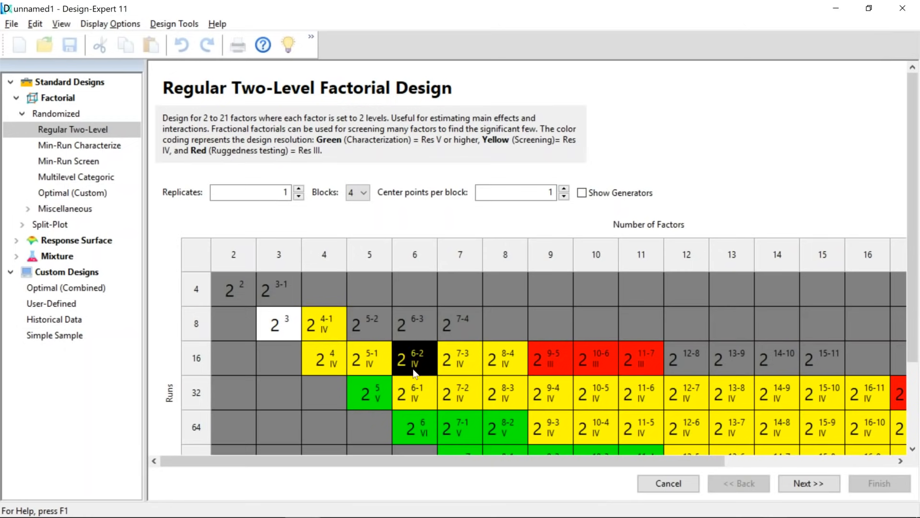
# Accept the 16-run 2^(6-2) design, highlight the AD row in the effects alias list, and proceed to the factor definitions.
pyautogui.click(809, 485)
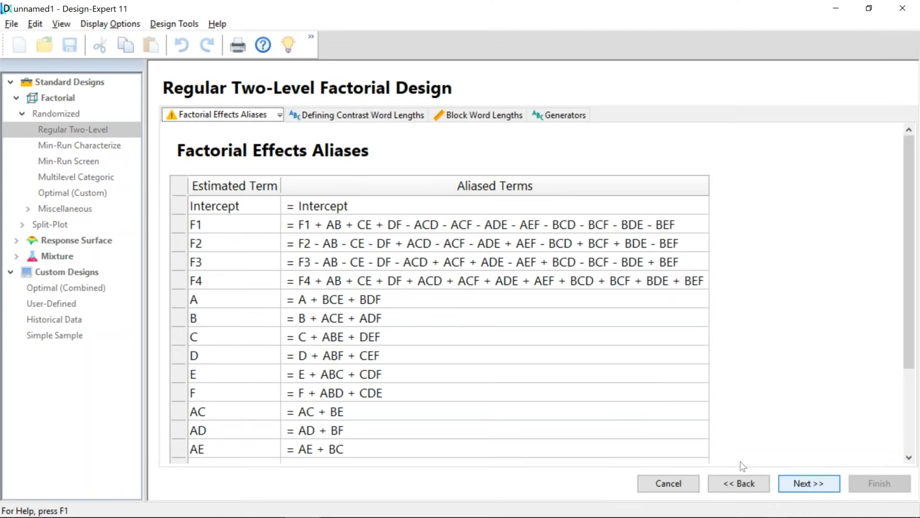
pyautogui.click(179, 431)
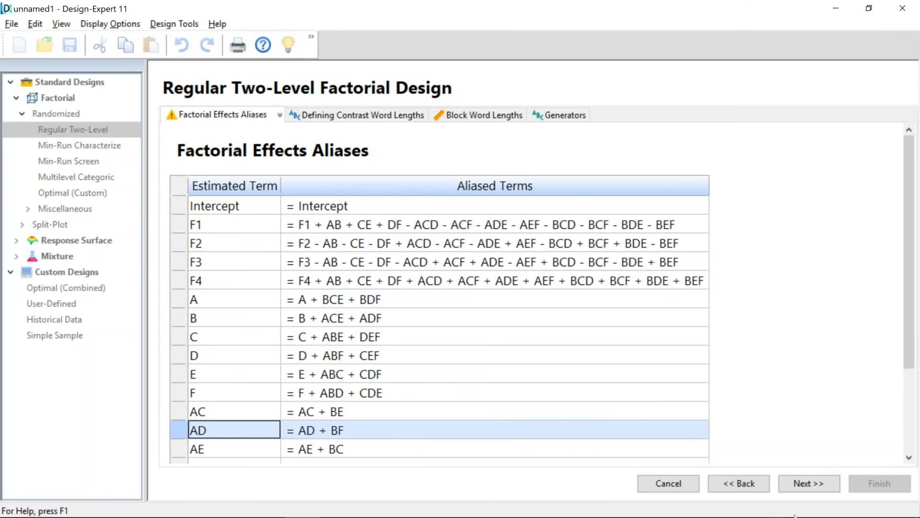
pyautogui.click(809, 482)
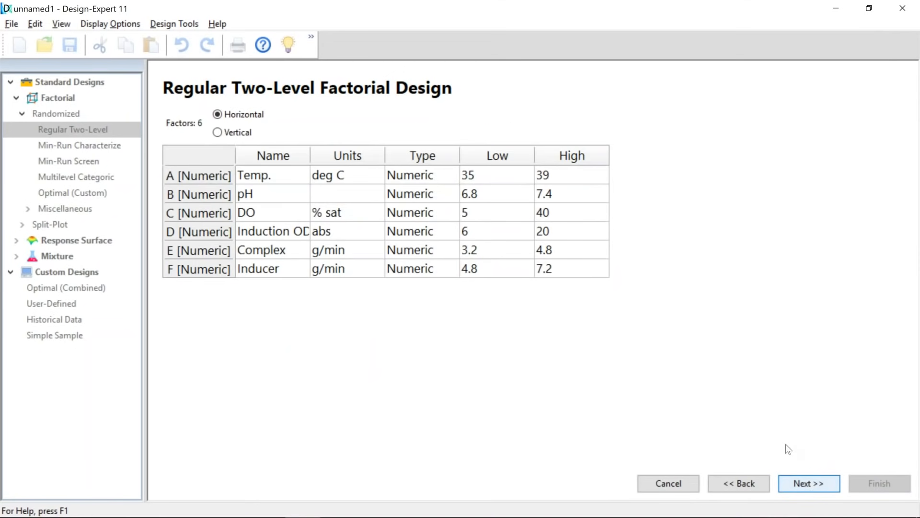
# Review the six factors' names, units, types, low and high levels, keep Inducer numeric, and accept the factor definitions.
pyautogui.click(256, 154)
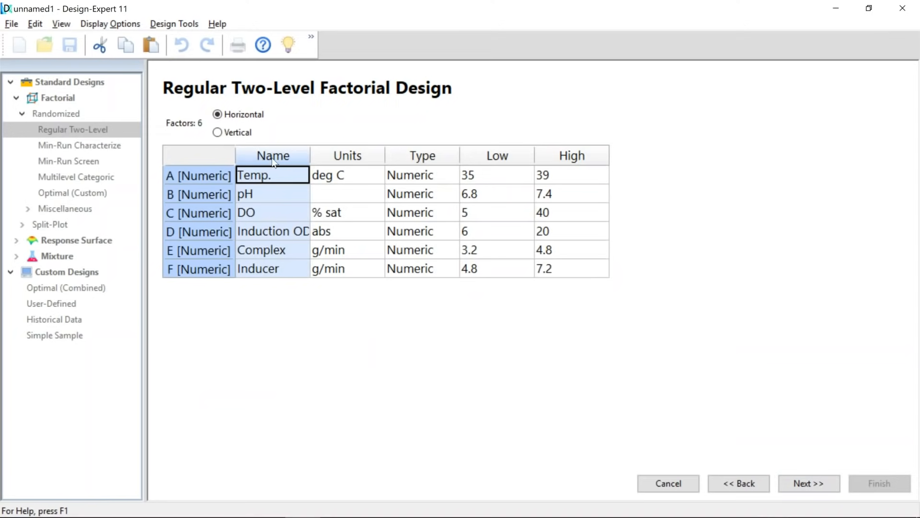
pyautogui.click(349, 155)
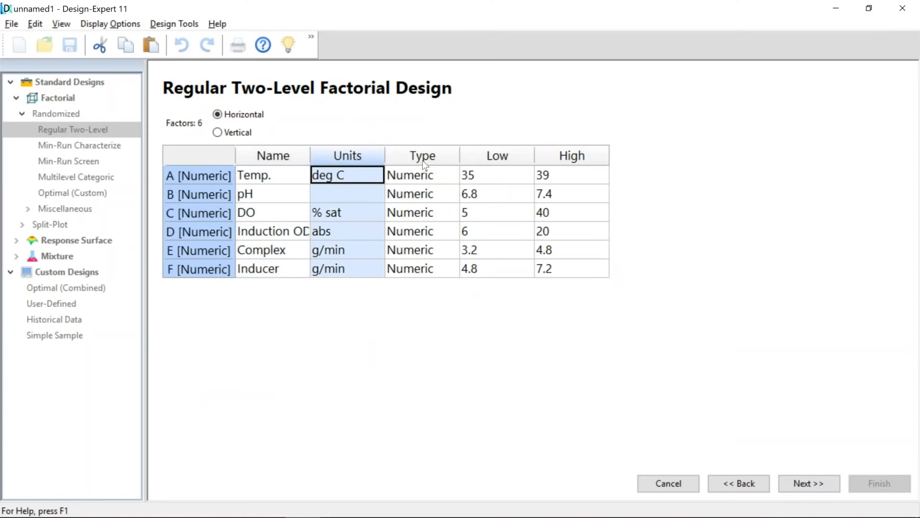
pyautogui.click(443, 156)
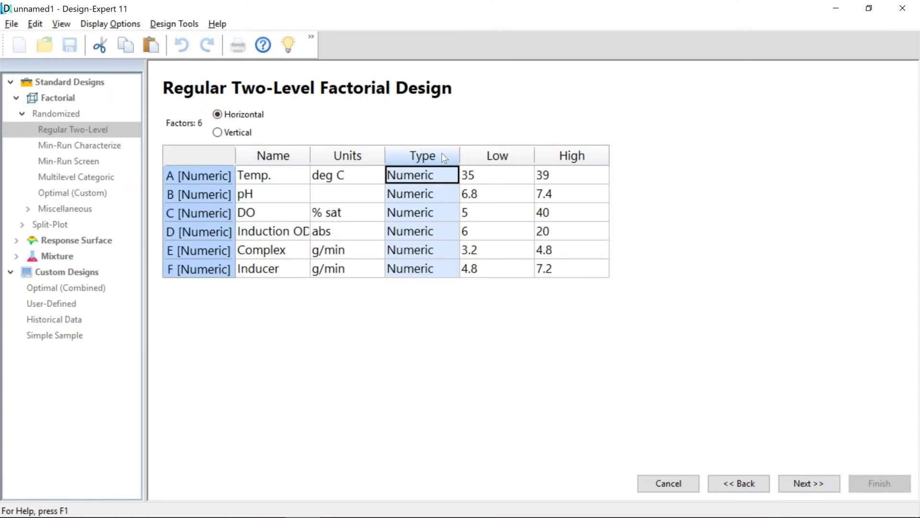
pyautogui.click(450, 273)
pyautogui.click(451, 271)
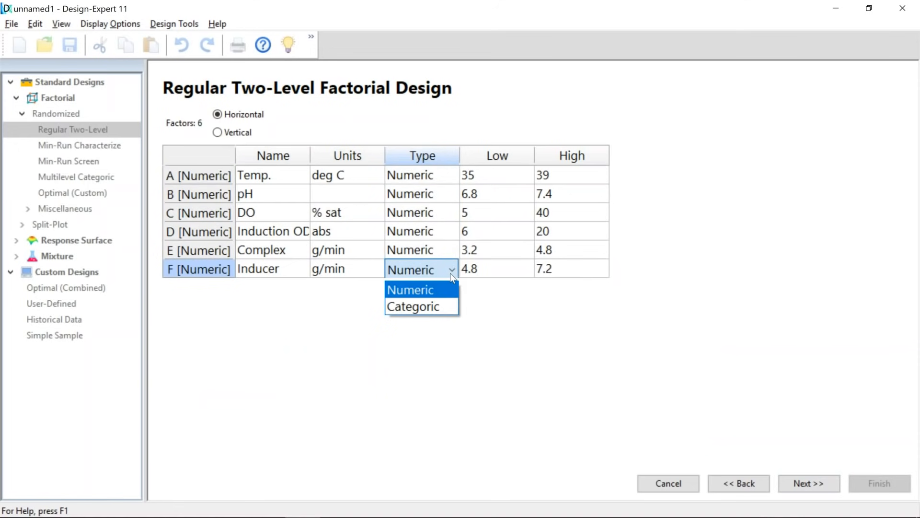
pyautogui.click(450, 272)
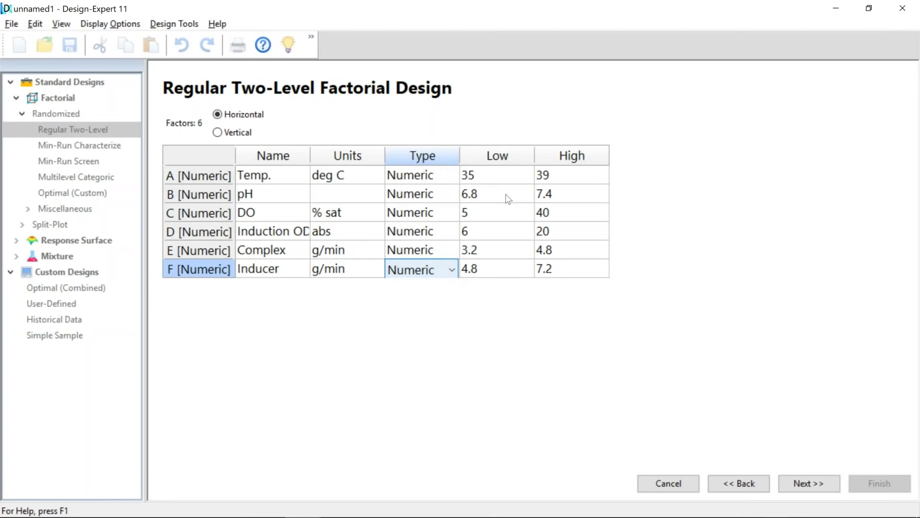
pyautogui.click(497, 156)
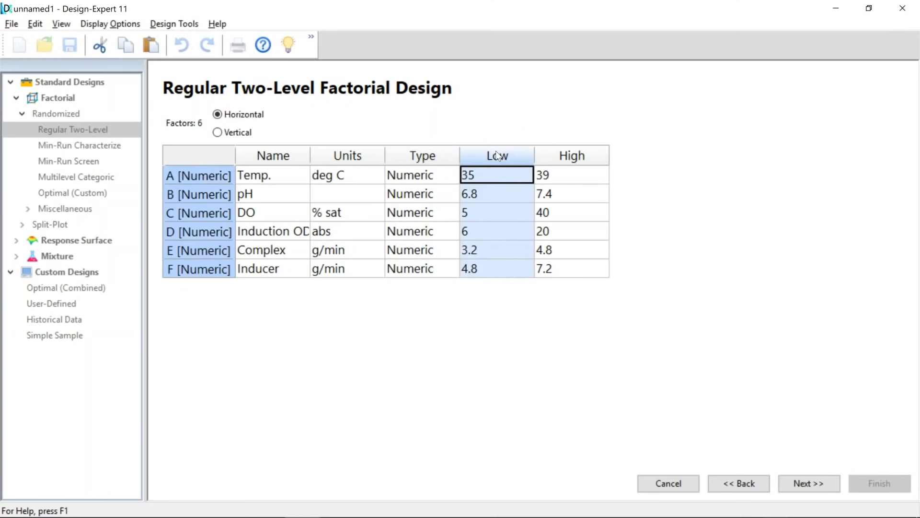
pyautogui.click(573, 157)
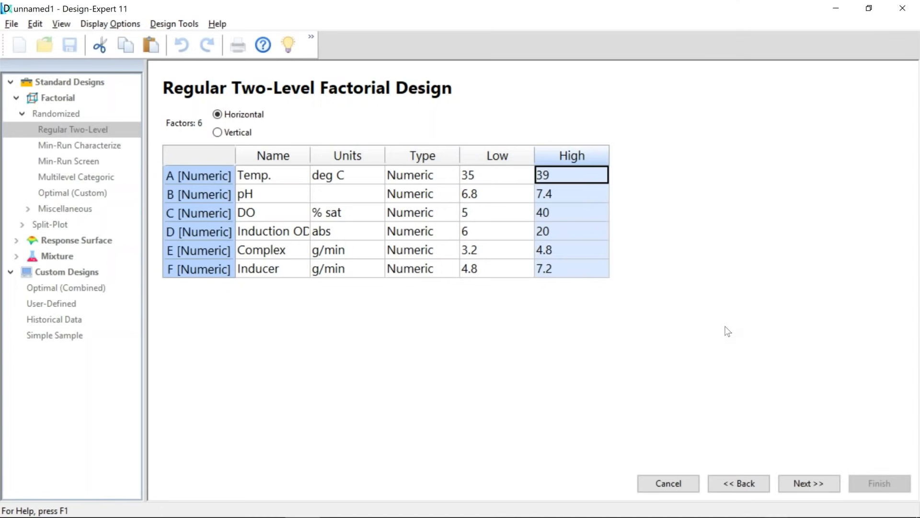
pyautogui.click(808, 480)
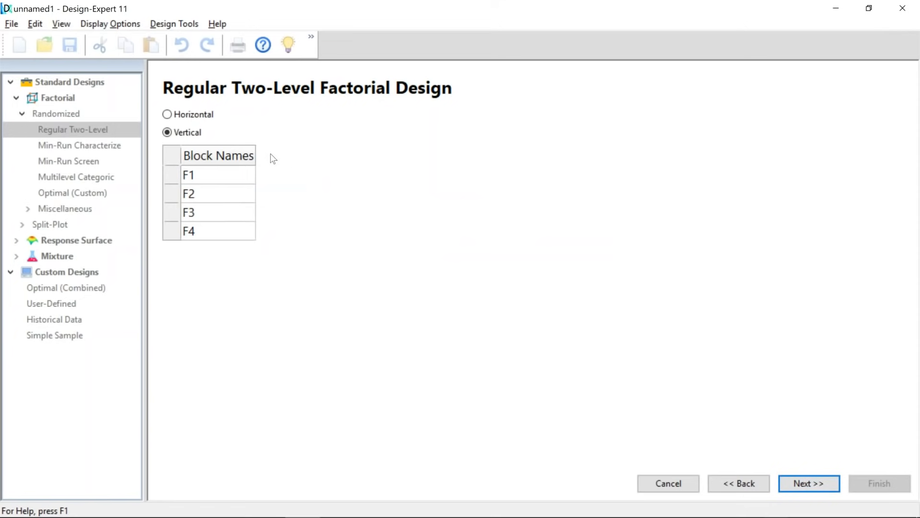
# Review the block names F1 through F4 and accept them.
pyautogui.click(236, 161)
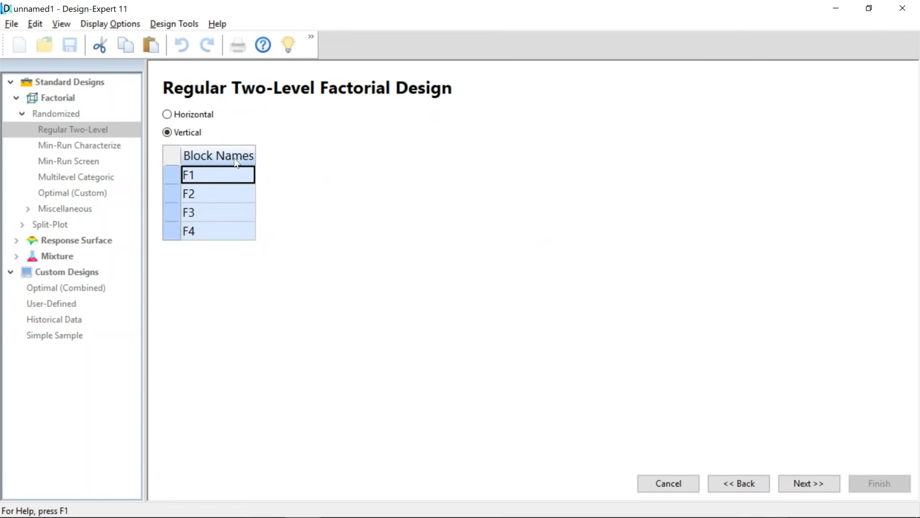
pyautogui.click(220, 198)
pyautogui.click(216, 213)
pyautogui.click(222, 234)
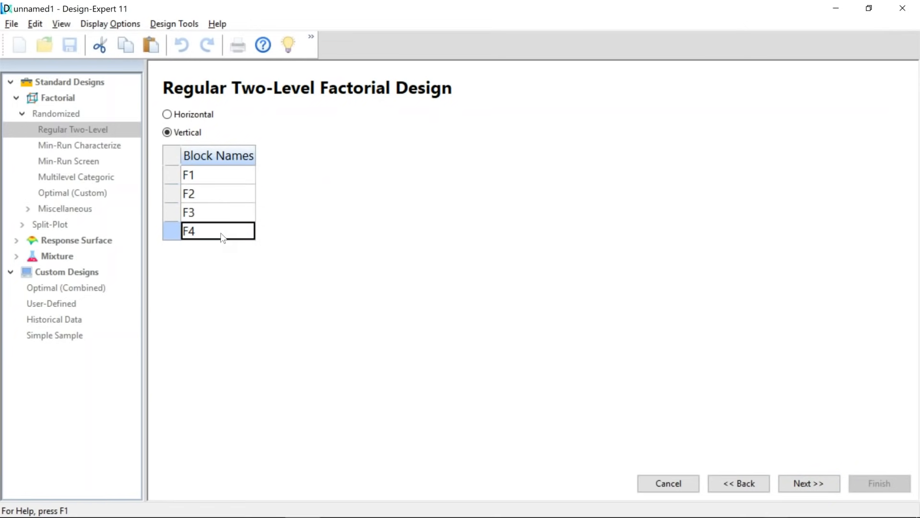
pyautogui.click(216, 178)
pyautogui.click(217, 195)
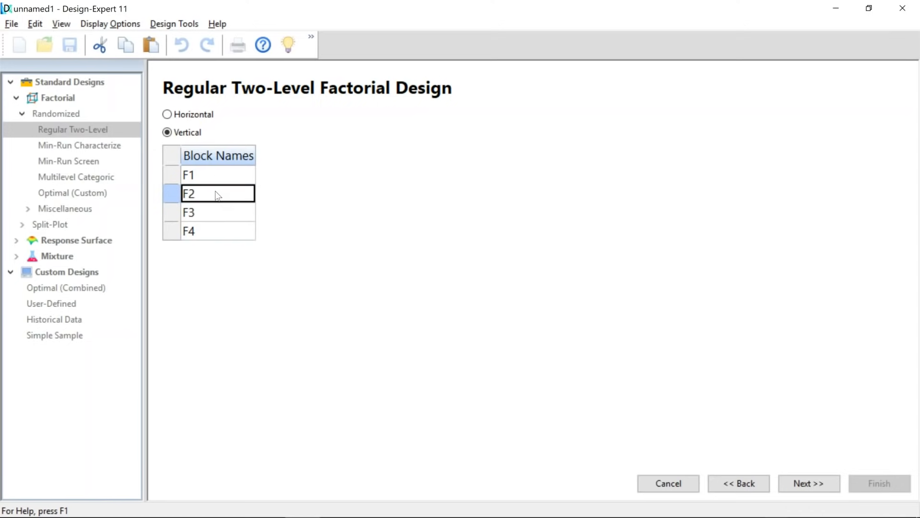
pyautogui.click(219, 212)
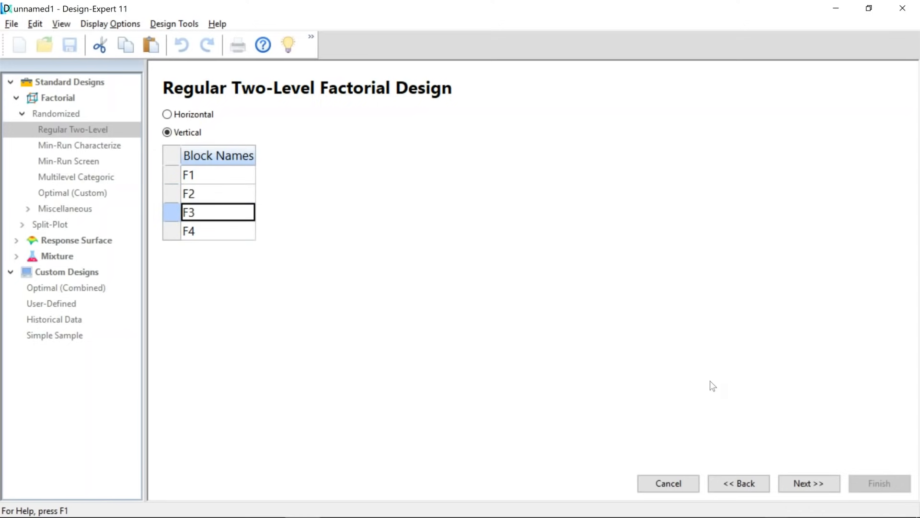
pyautogui.click(817, 484)
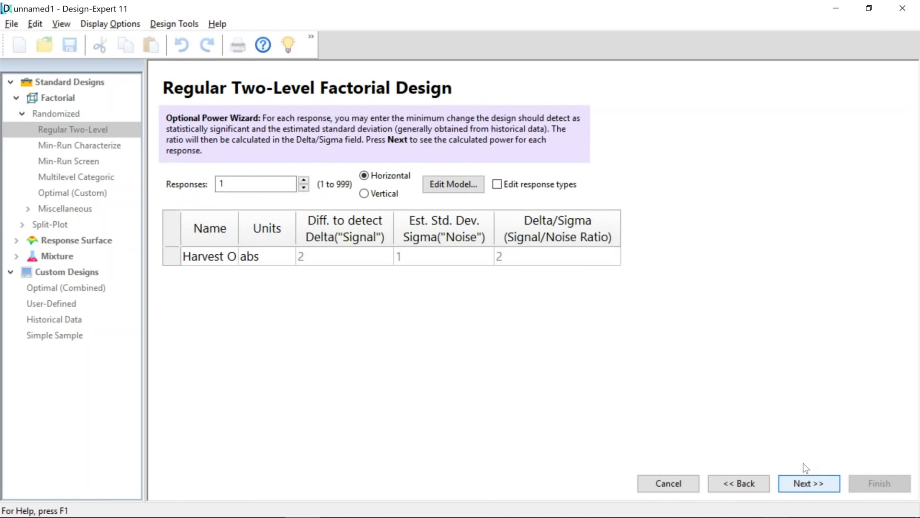
# Keep the Harvest OD response with the default signal of 2 and noise of 1, and calculate the design power.
pyautogui.click(205, 259)
pyautogui.click(205, 259)
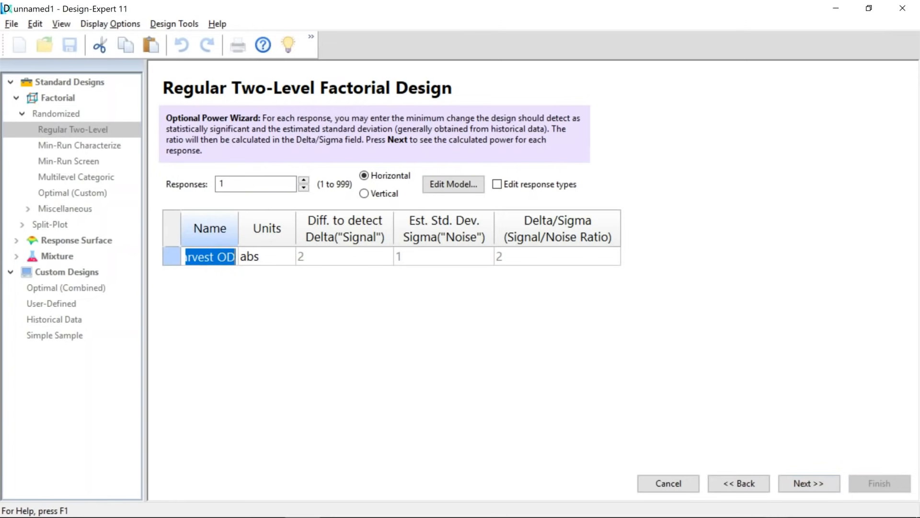
pyautogui.click(337, 264)
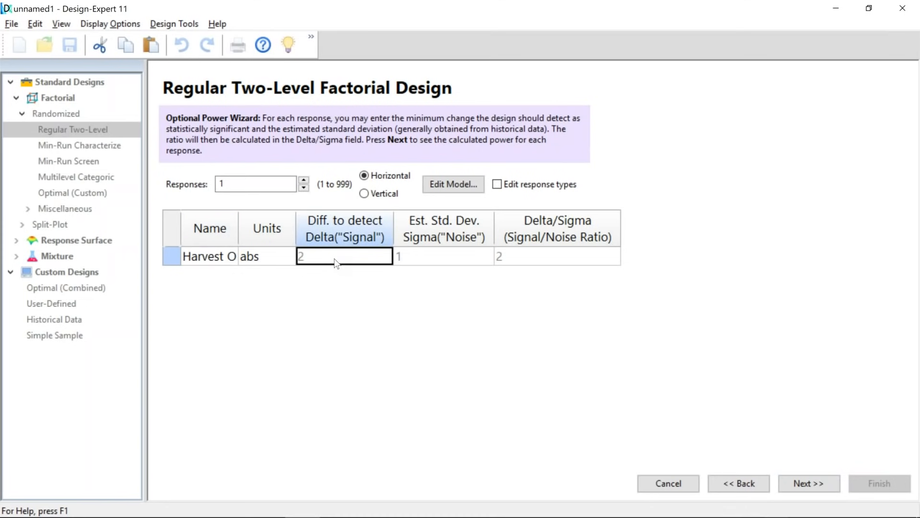
pyautogui.click(435, 258)
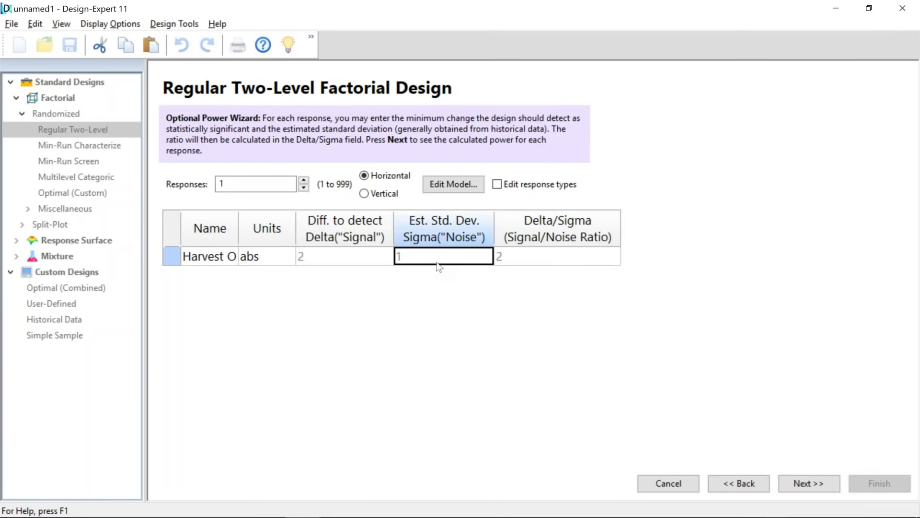
pyautogui.click(817, 486)
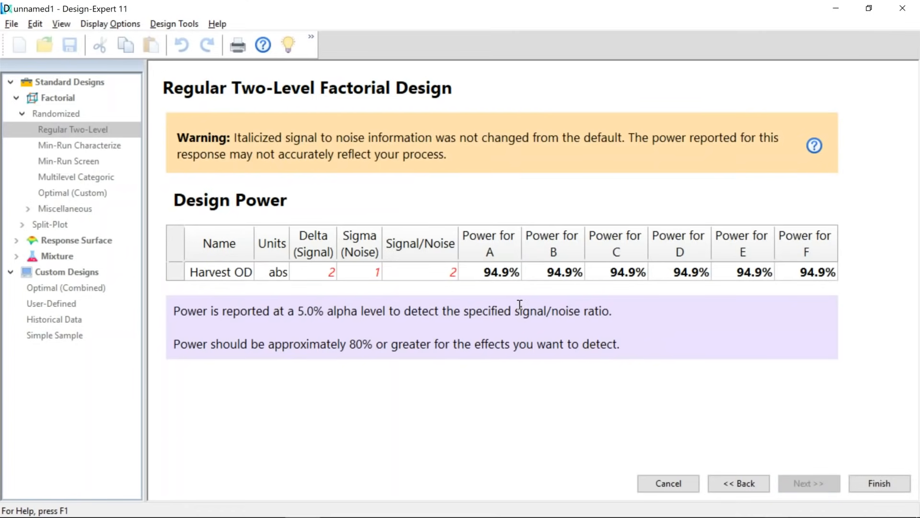
# Examine the design power for factors A, B and C against the recommended 80% minimum.
pyautogui.click(511, 277)
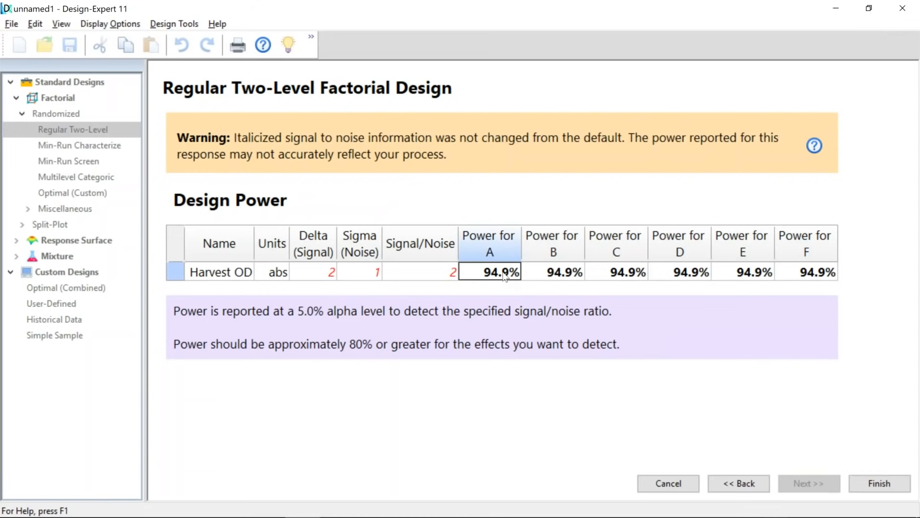
pyautogui.click(563, 273)
pyautogui.click(629, 272)
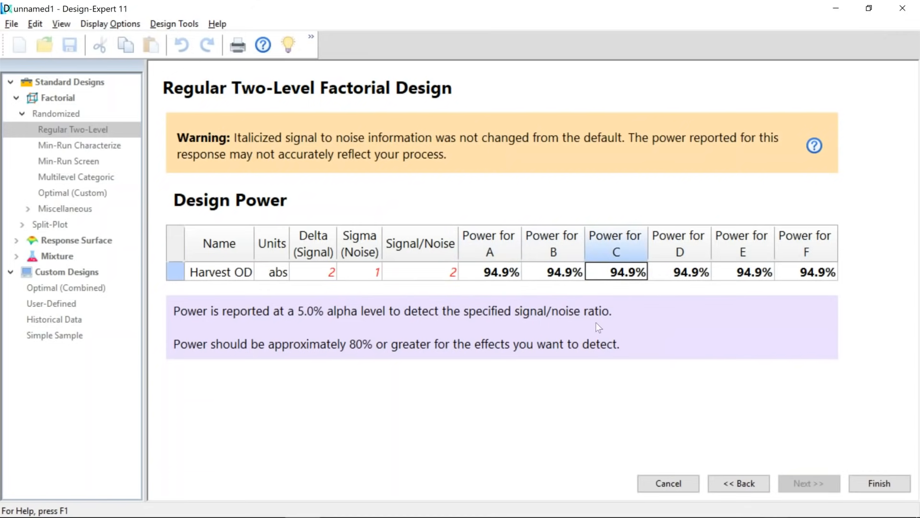
pyautogui.moveTo(328, 343); pyautogui.dragTo(405, 348)
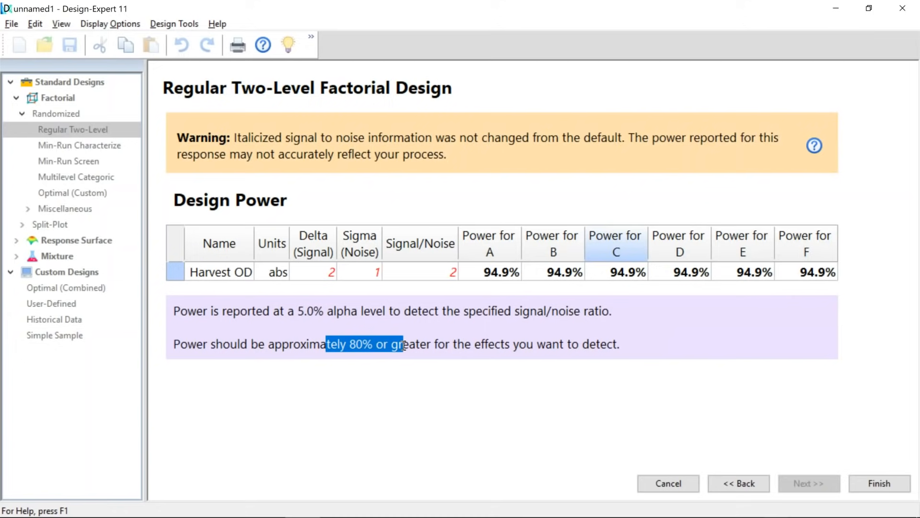
# Generate the blocked factorial design and inspect the blank Harvest OD response cells for the listed runs.
pyautogui.click(897, 484)
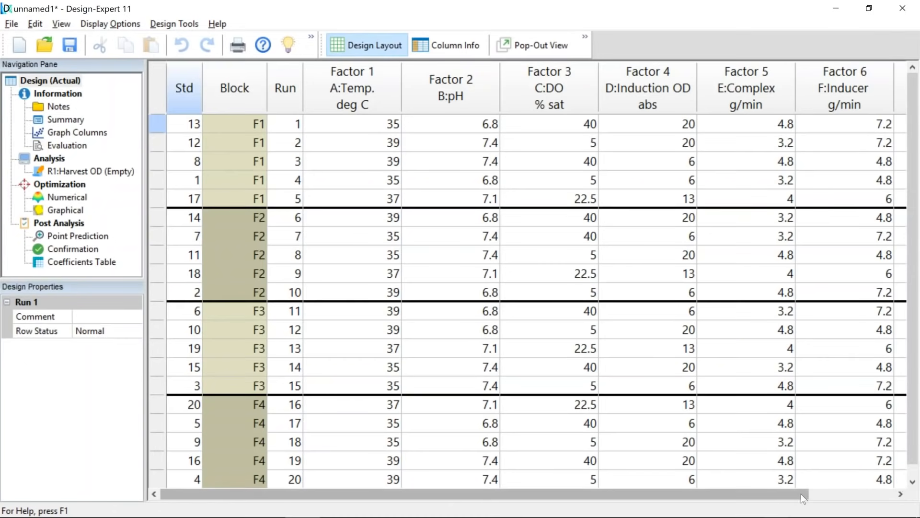
pyautogui.moveTo(801, 494); pyautogui.dragTo(856, 500)
pyautogui.click(846, 143)
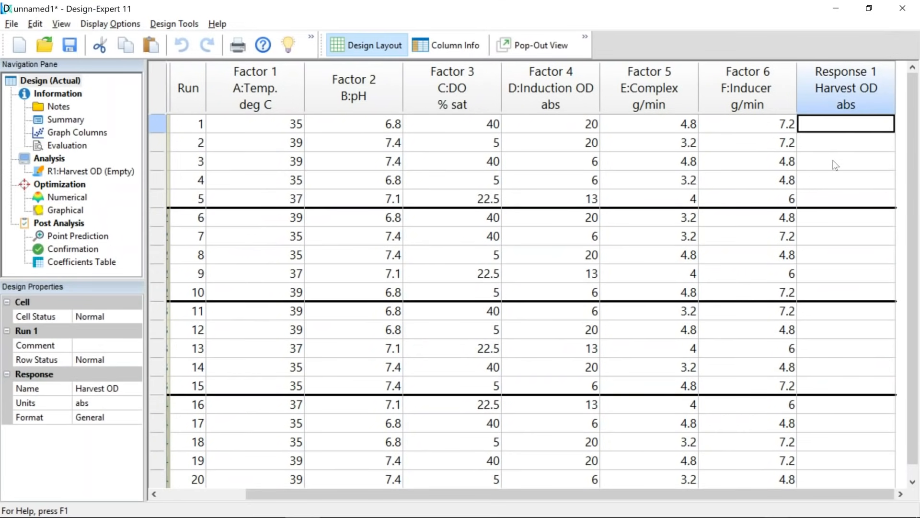
pyautogui.click(825, 167)
pyautogui.click(826, 177)
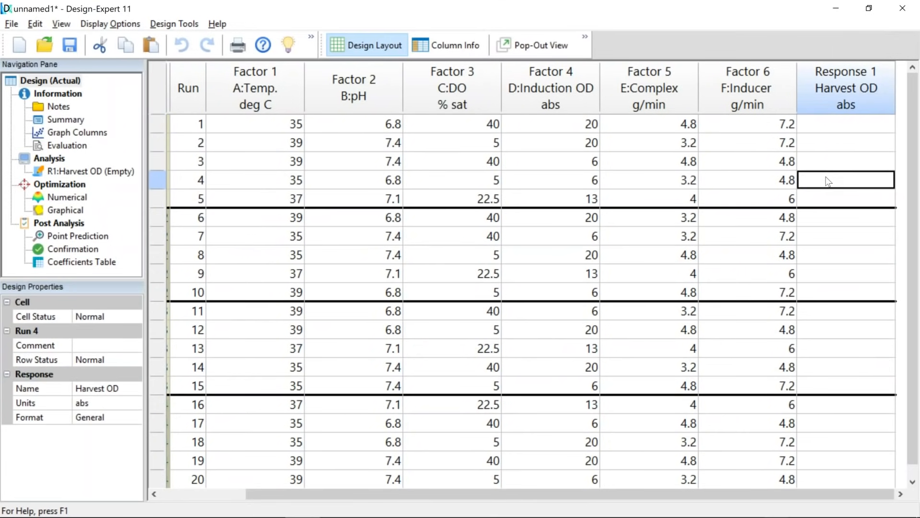
pyautogui.click(823, 204)
pyautogui.click(826, 219)
pyautogui.click(827, 240)
pyautogui.click(826, 251)
pyautogui.click(829, 268)
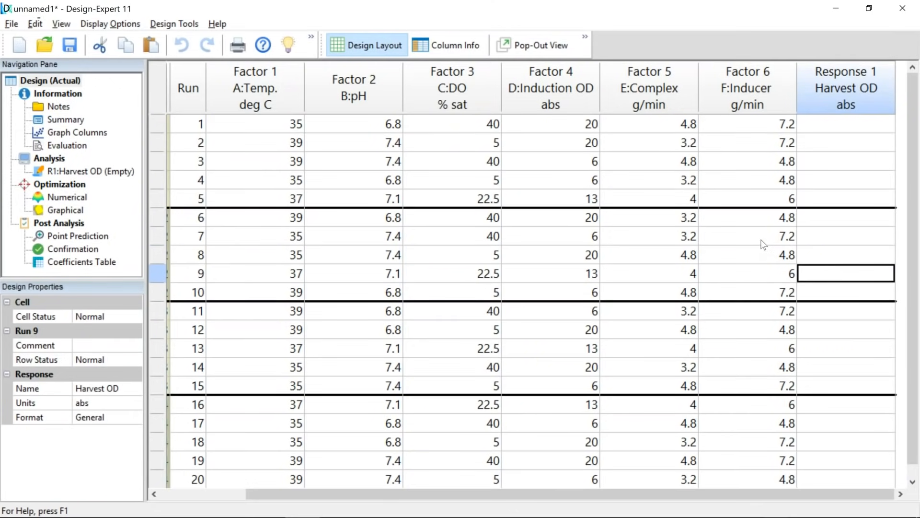
# Switch to the slide presentation and advance from the experimental design template to the half-normal plot slide.
pyautogui.hotkey('alt', 'Tab')
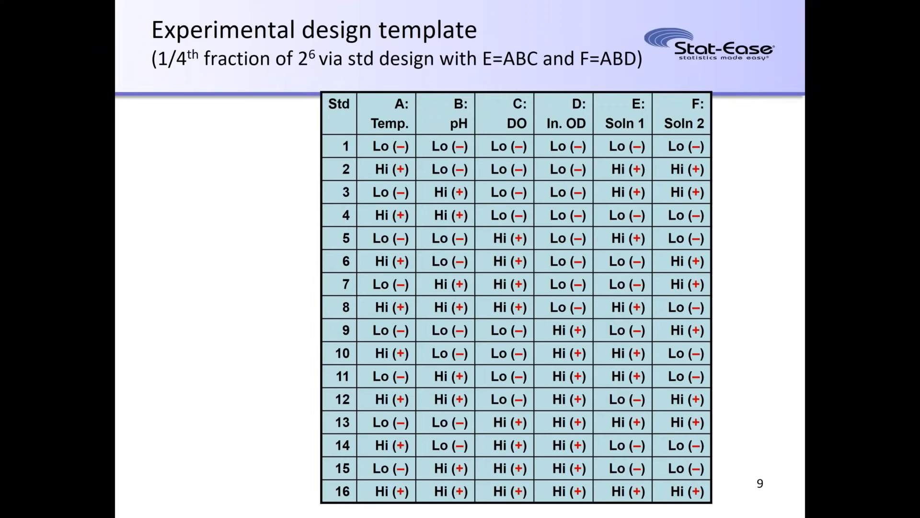
pyautogui.press('Right')
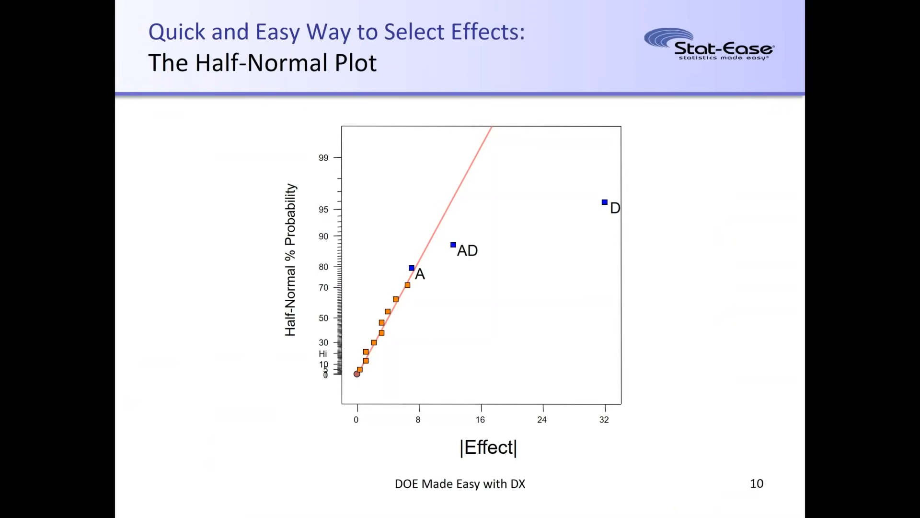
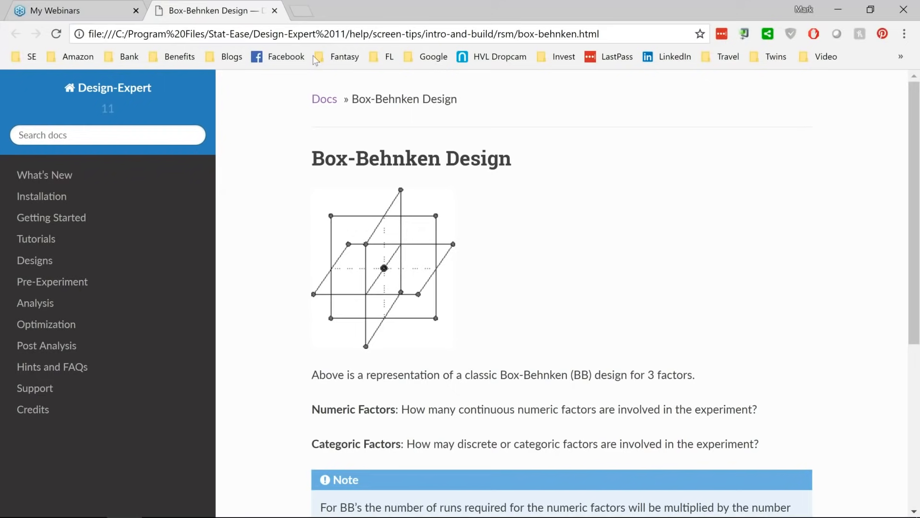
# Close the Box-Behnken help page, return to Design-Expert, and accept the five engine factors' names, units, low and high levels.
pyautogui.click(275, 10)
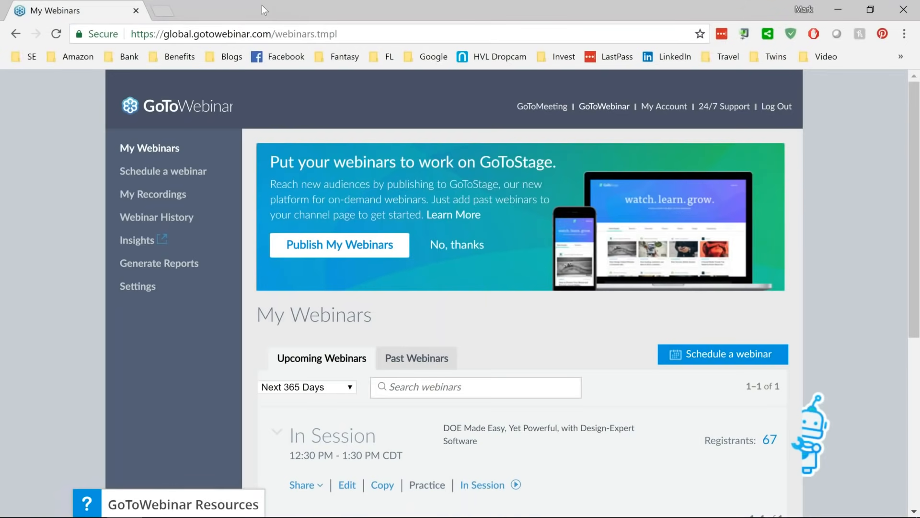
pyautogui.hotkey('alt', 'Tab')
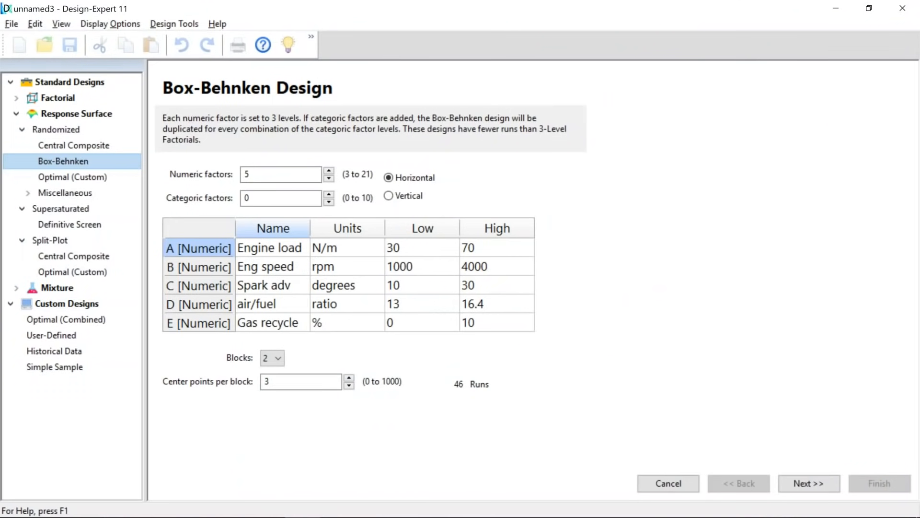
pyautogui.click(273, 236)
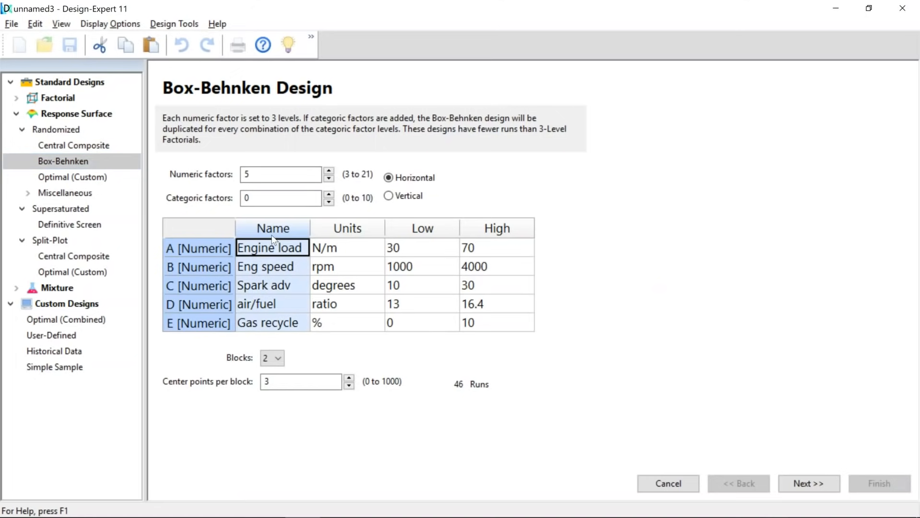
pyautogui.click(339, 236)
pyautogui.click(420, 235)
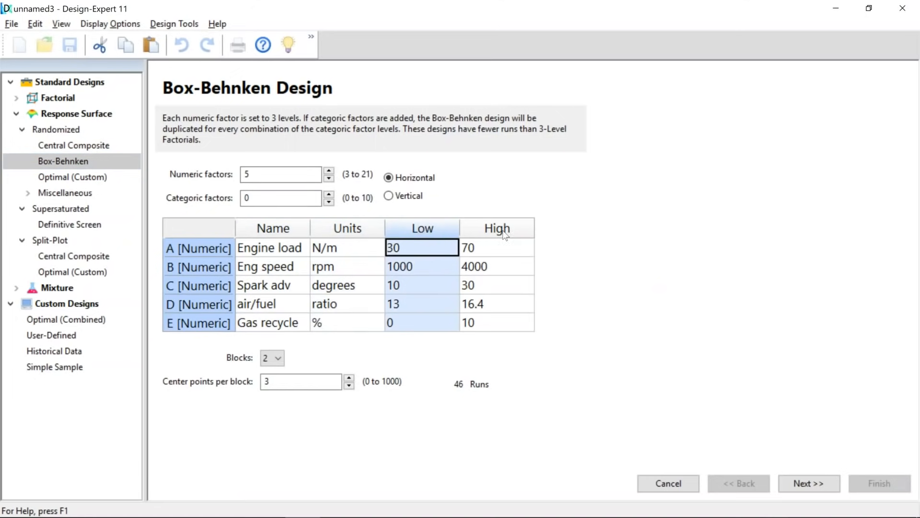
pyautogui.click(504, 234)
pyautogui.click(804, 482)
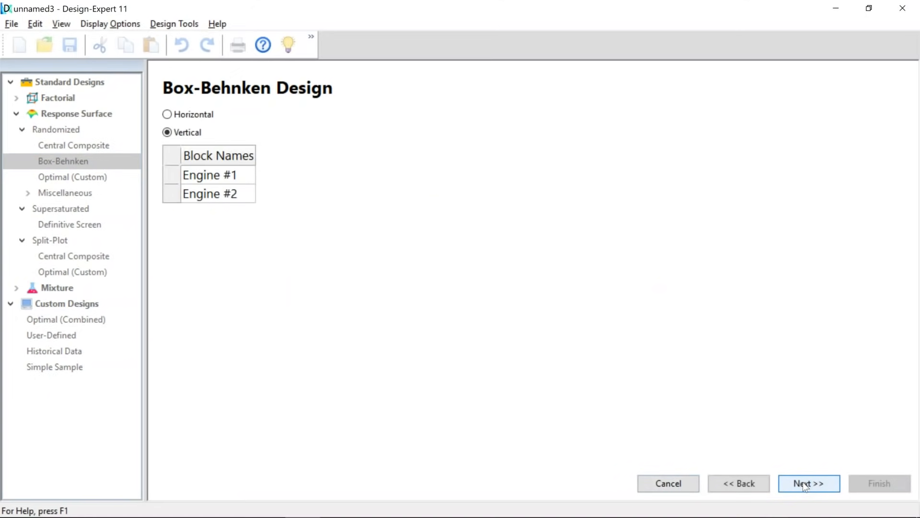
# Build the Box-Behnken design with blocks Engine #1 and Engine #2 and the Carbon monoxide response, and review its block column.
pyautogui.click(803, 481)
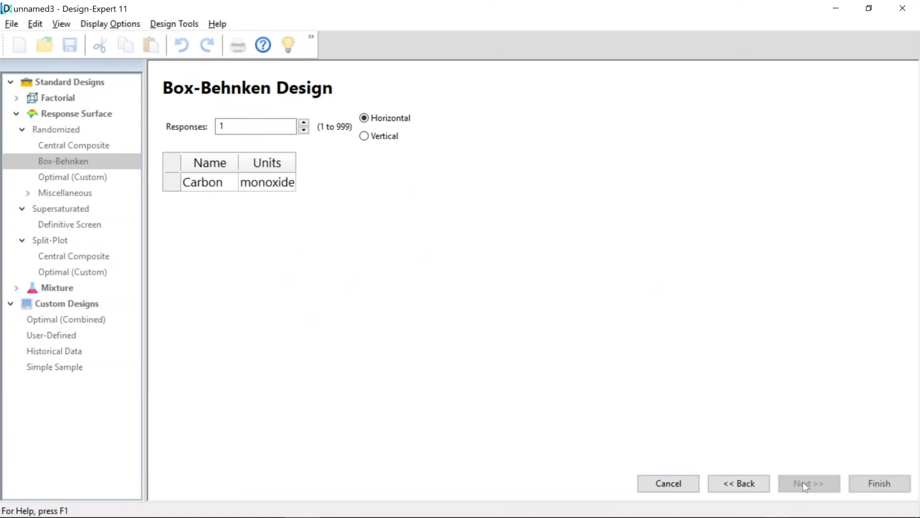
pyautogui.click(880, 483)
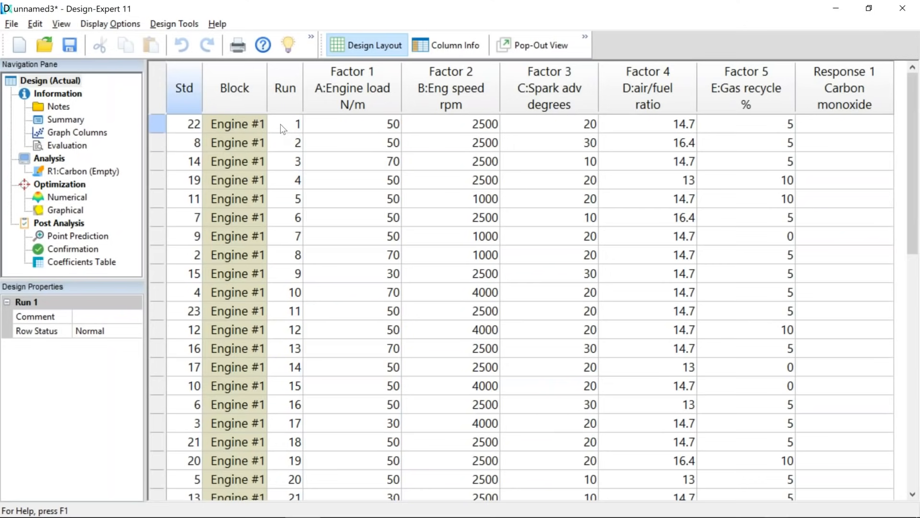
pyautogui.click(246, 88)
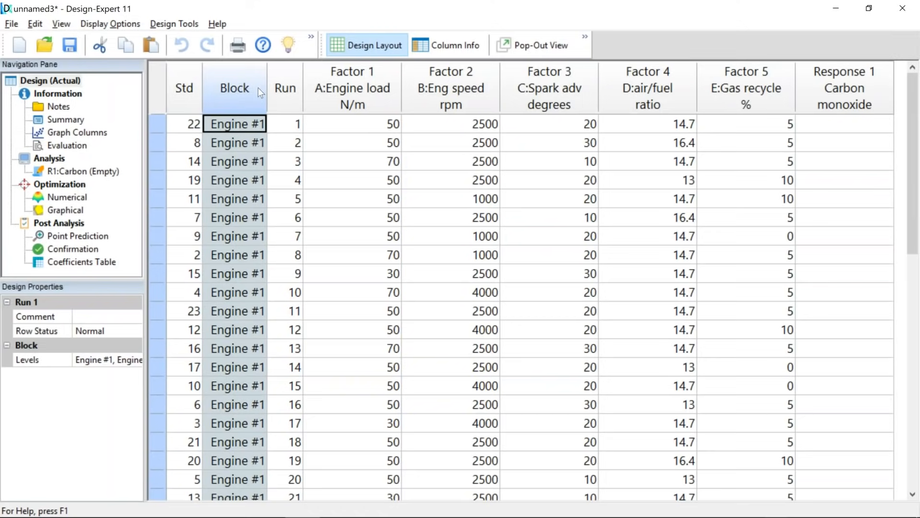
pyautogui.scroll(-7, 258, 96)
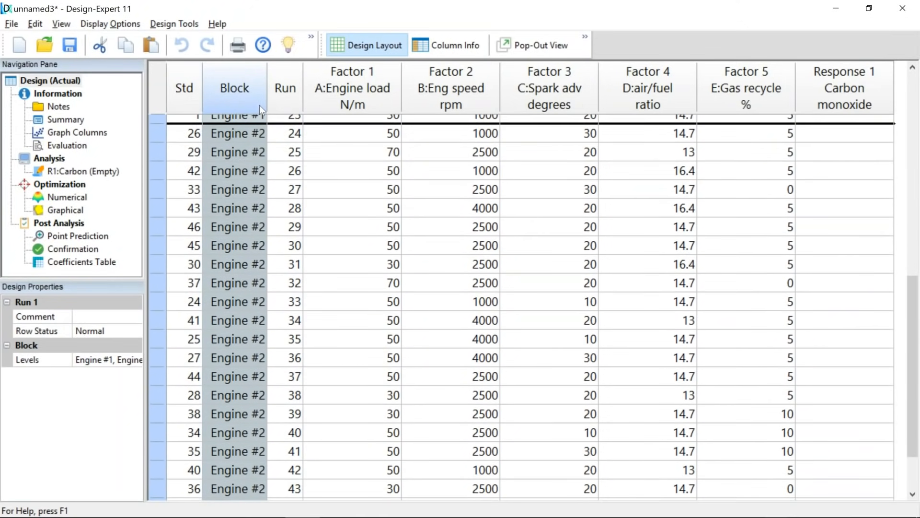
pyautogui.scroll(7, 260, 105)
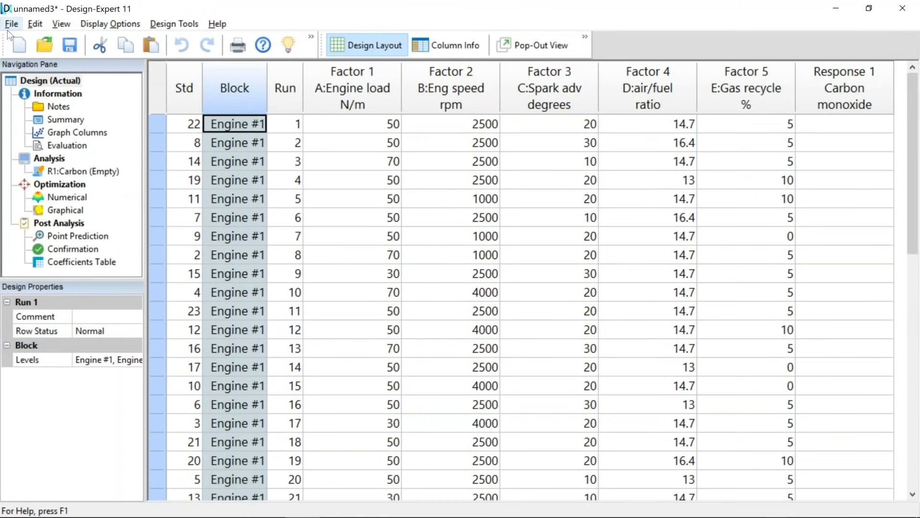
# Open the recent design file Emission.dxpx, discarding the unsaved Box-Behnken design.
pyautogui.click(10, 24)
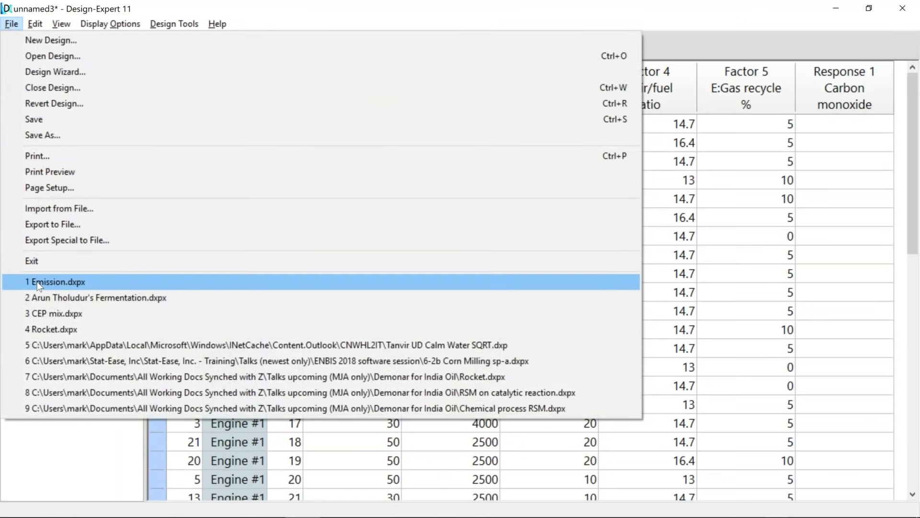
pyautogui.click(37, 283)
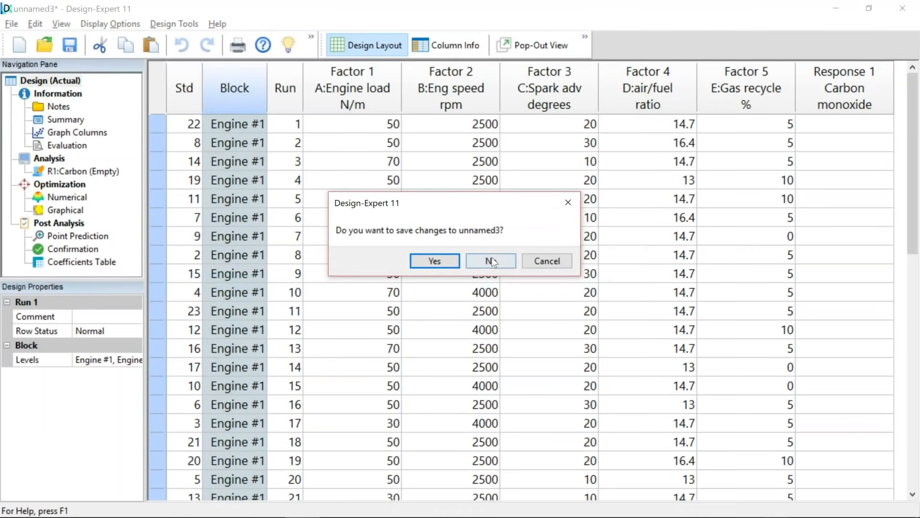
pyautogui.click(492, 257)
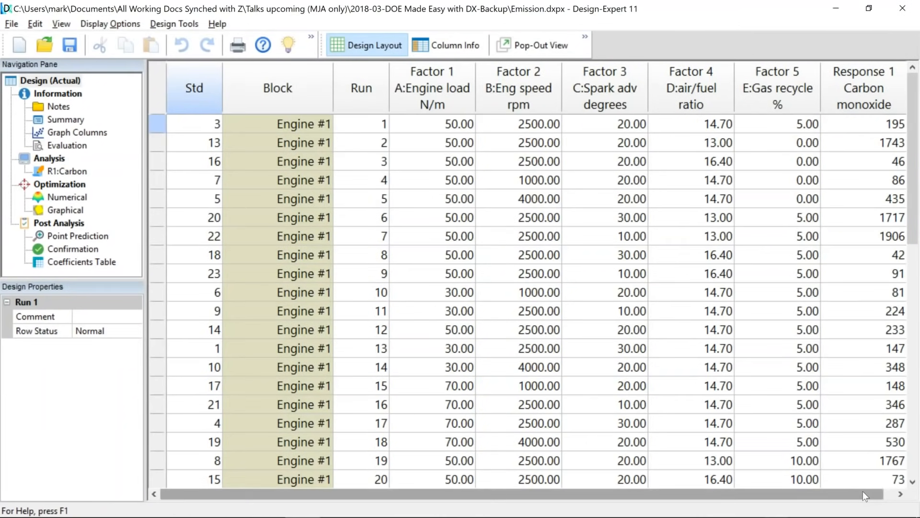
# Sort the runs by the Carbon monoxide response in ascending order and scan the sorted values from lowest to highest.
pyautogui.moveTo(865, 496); pyautogui.dragTo(876, 496)
pyautogui.click(851, 87)
pyautogui.rightClick(851, 88)
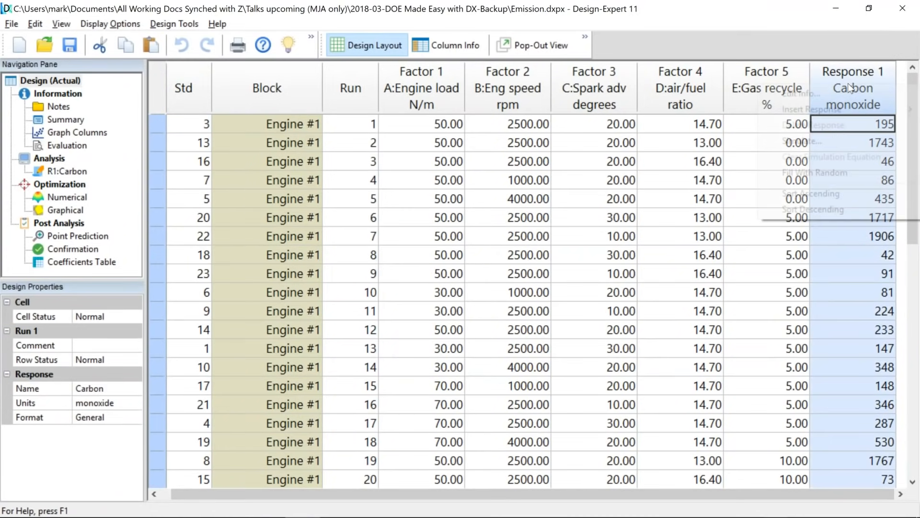
pyautogui.click(817, 193)
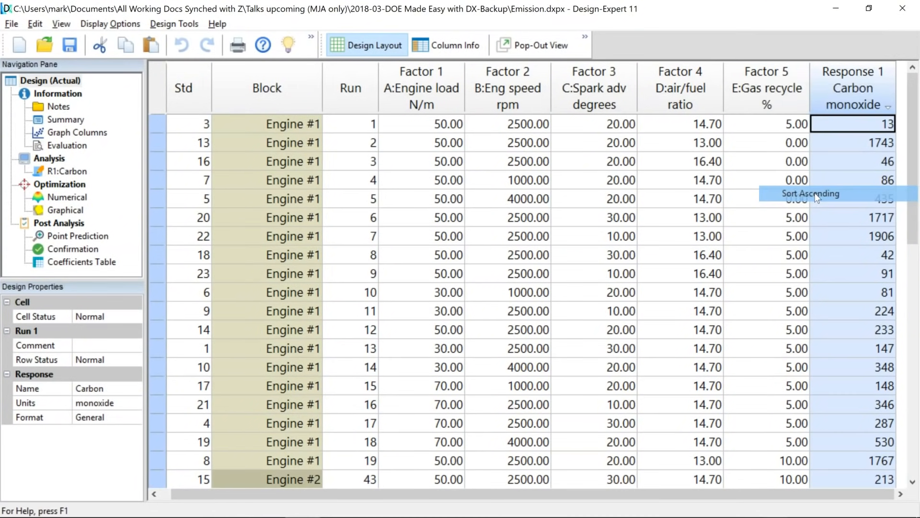
pyautogui.click(839, 129)
pyautogui.moveTo(840, 133); pyautogui.dragTo(892, 477)
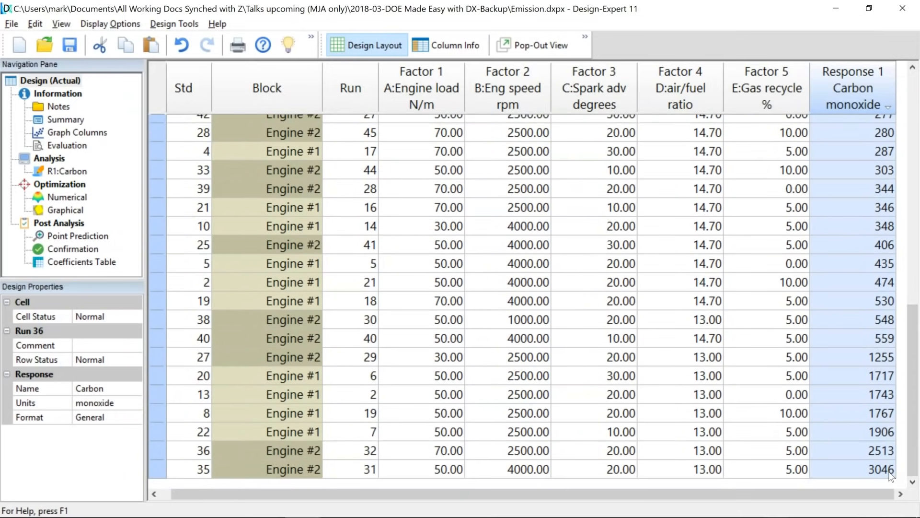
pyautogui.scroll(12, 864, 439)
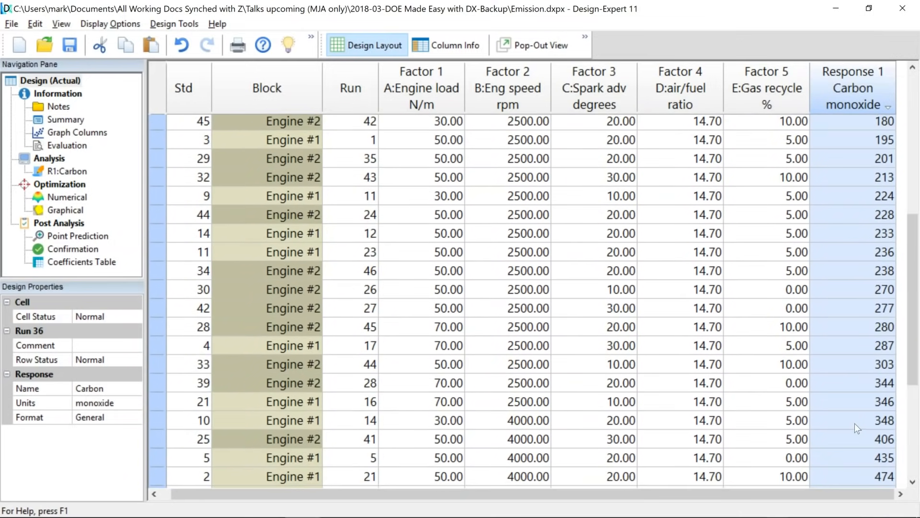
pyautogui.scroll(-9, 847, 420)
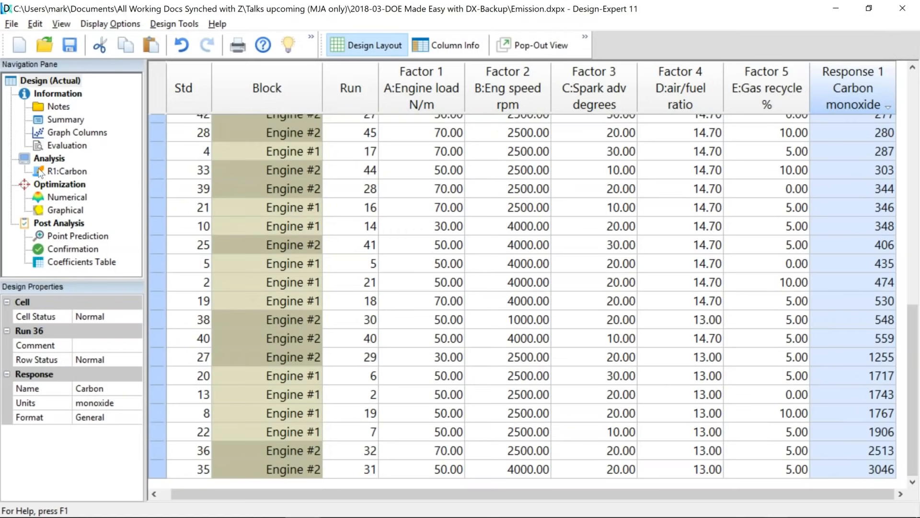
# Analyze the Carbon response with no transformation and review the quadratic model's squared terms A² through E².
pyautogui.click(65, 173)
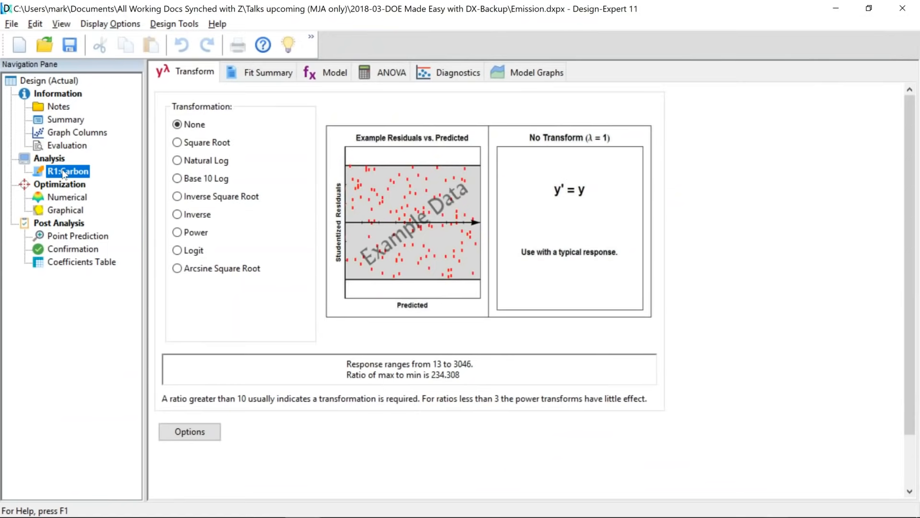
pyautogui.click(331, 71)
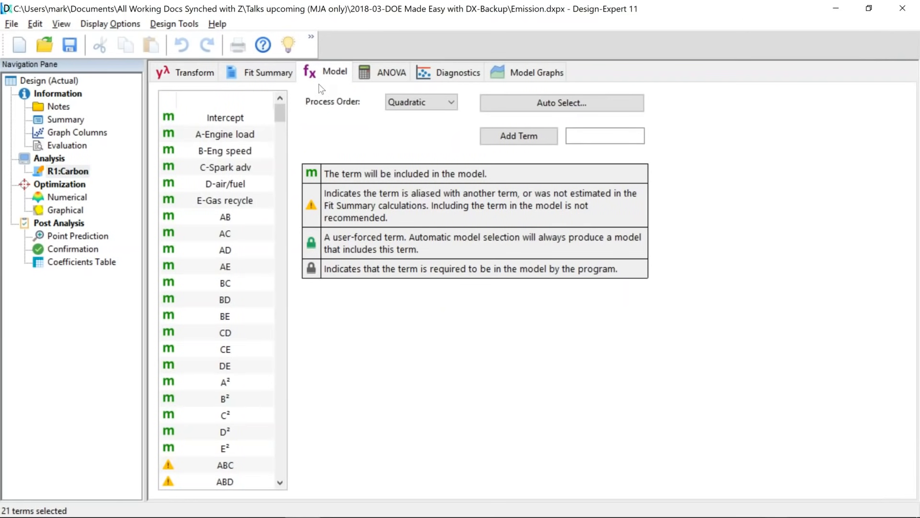
pyautogui.click(225, 382)
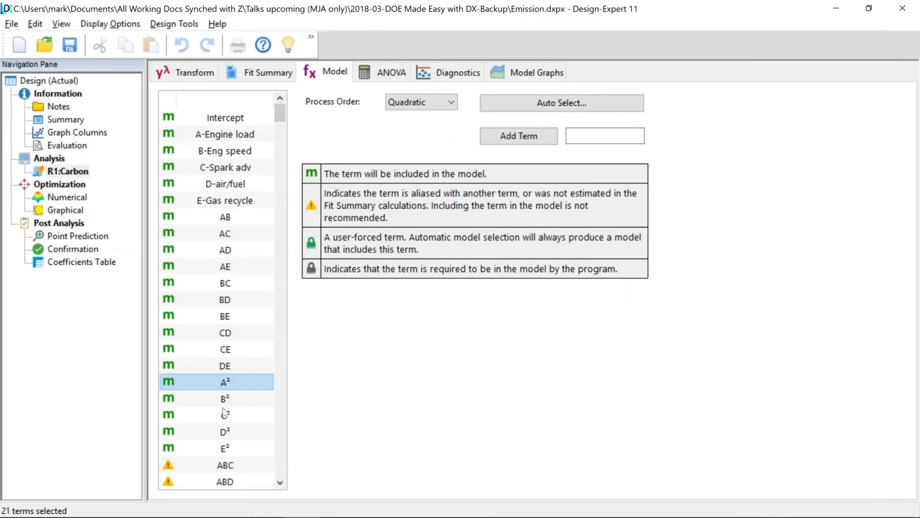
pyautogui.click(226, 448)
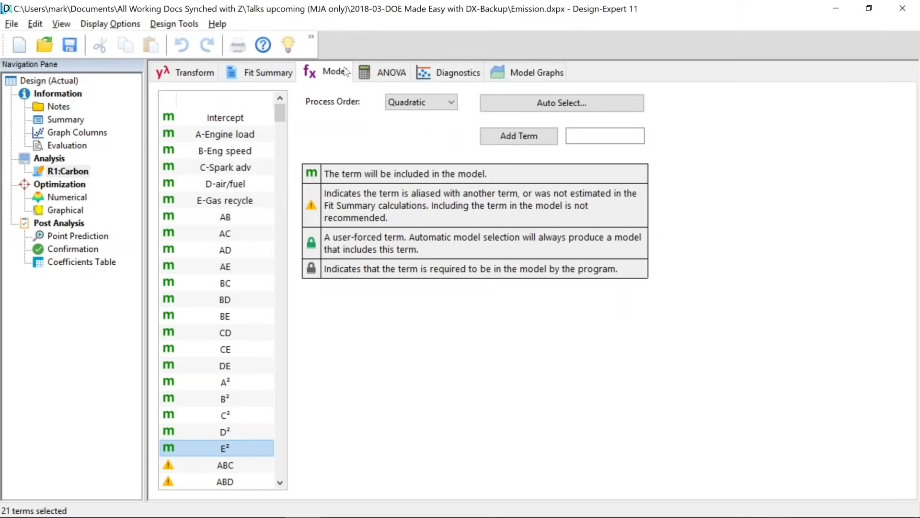
# Show the quadratic model's ANOVA in a single pane and examine the p-values of the gas recycle and interaction terms.
pyautogui.click(389, 78)
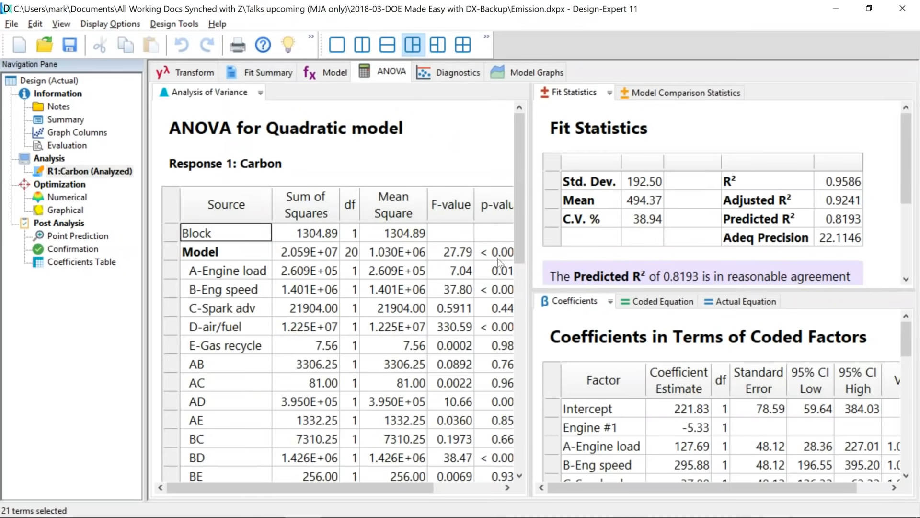
pyautogui.click(336, 44)
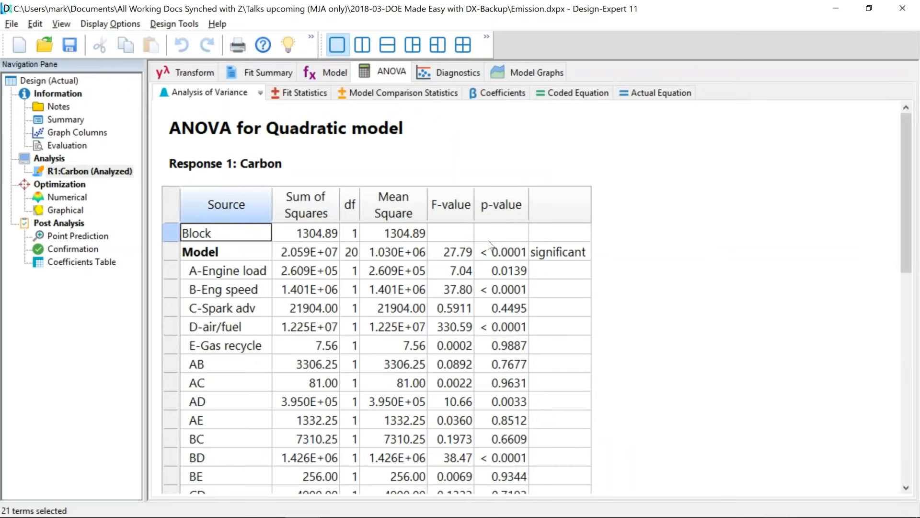
pyautogui.click(520, 346)
pyautogui.click(513, 370)
pyautogui.click(515, 382)
pyautogui.click(514, 420)
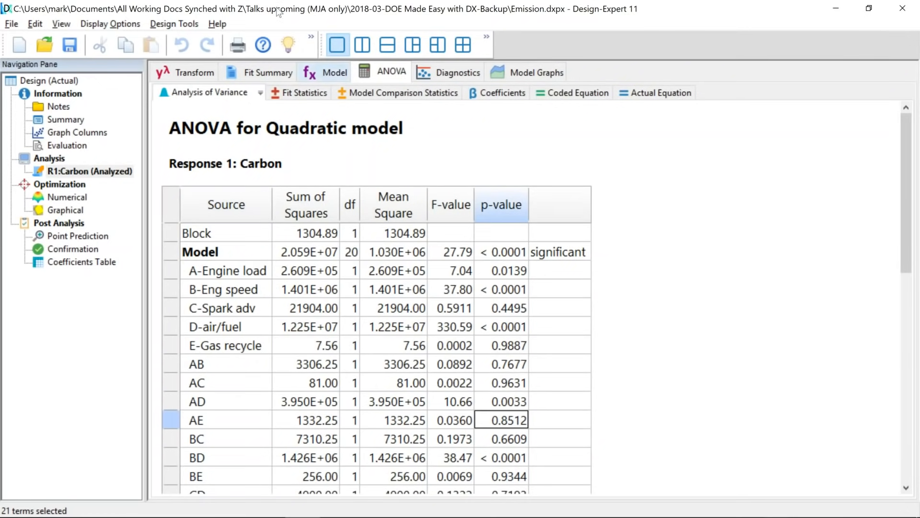
# Reduce the Carbon model by automatic backward selection on p-values with alpha 0.1, and accept the selected terms.
pyautogui.click(319, 73)
pyautogui.click(565, 104)
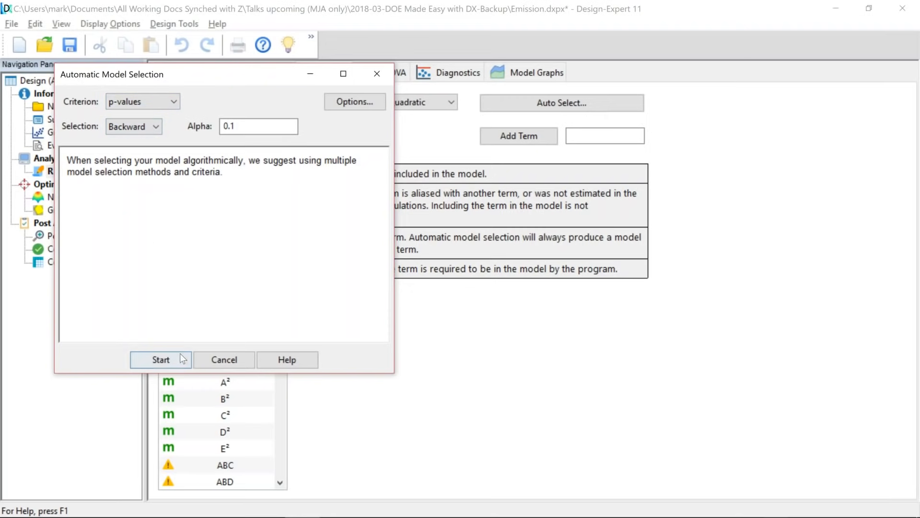
pyautogui.click(161, 359)
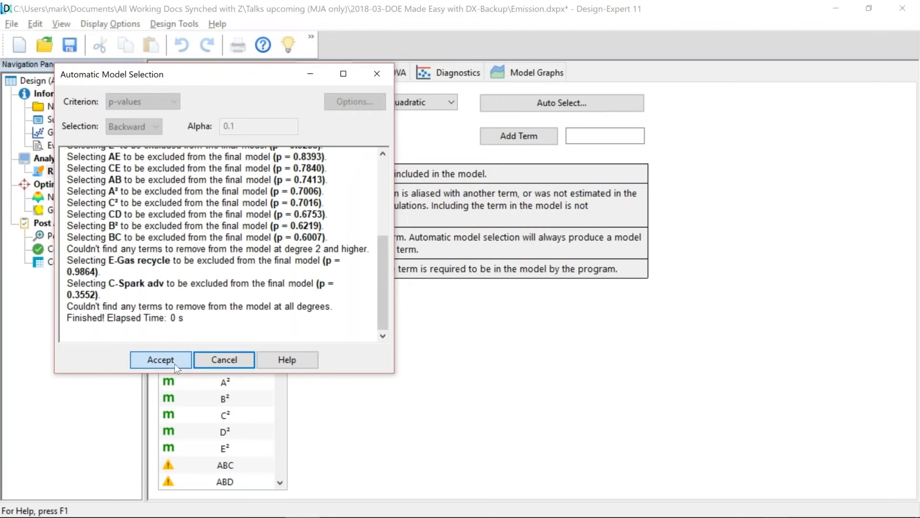
pyautogui.click(162, 358)
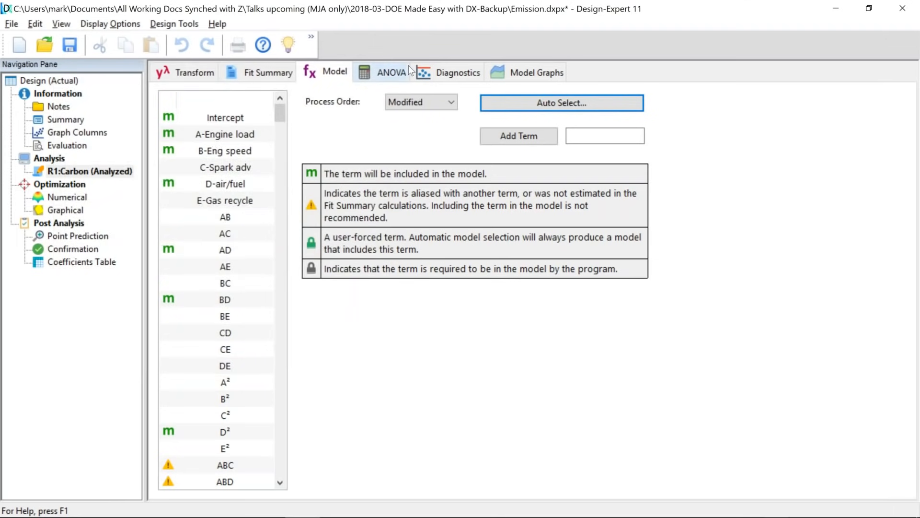
# Review the reduced model's ANOVA in a single pane, followed by its normal, residuals-versus-run and Box-Cox diagnostic plots.
pyautogui.click(399, 72)
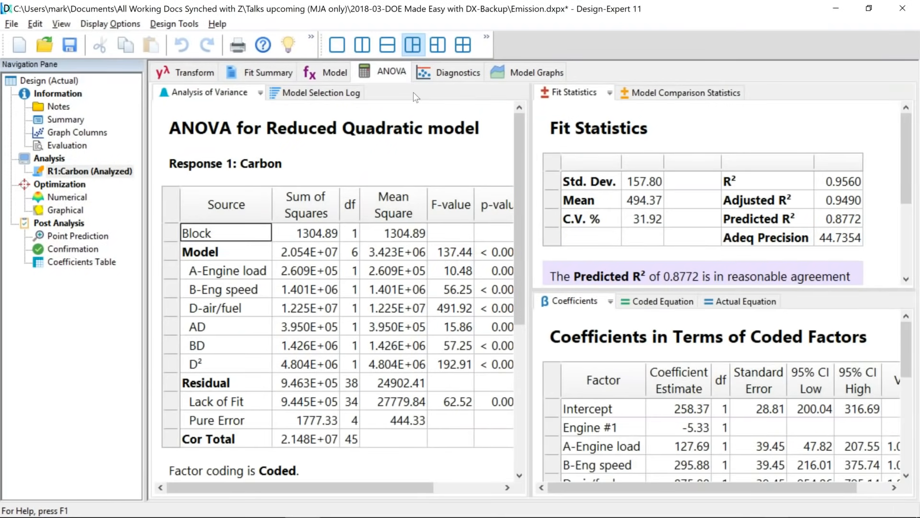
pyautogui.click(337, 45)
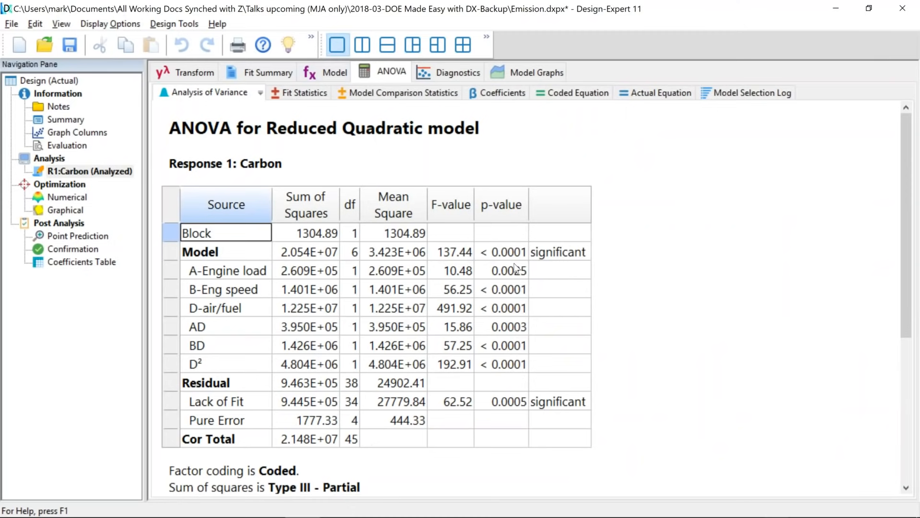
pyautogui.click(450, 73)
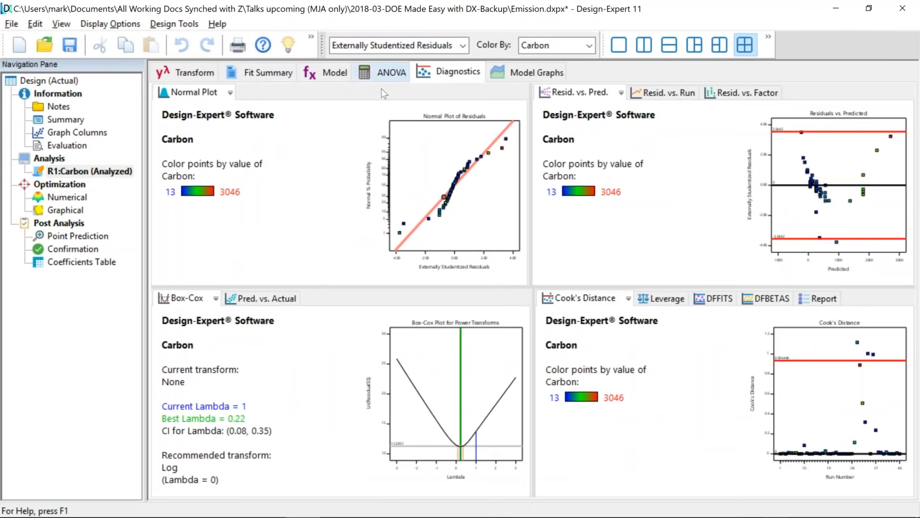
pyautogui.click(619, 45)
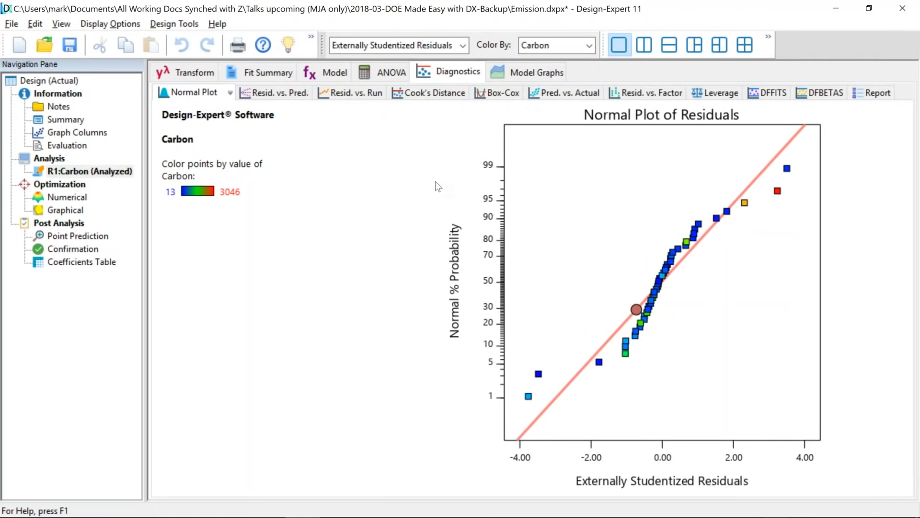
pyautogui.click(330, 98)
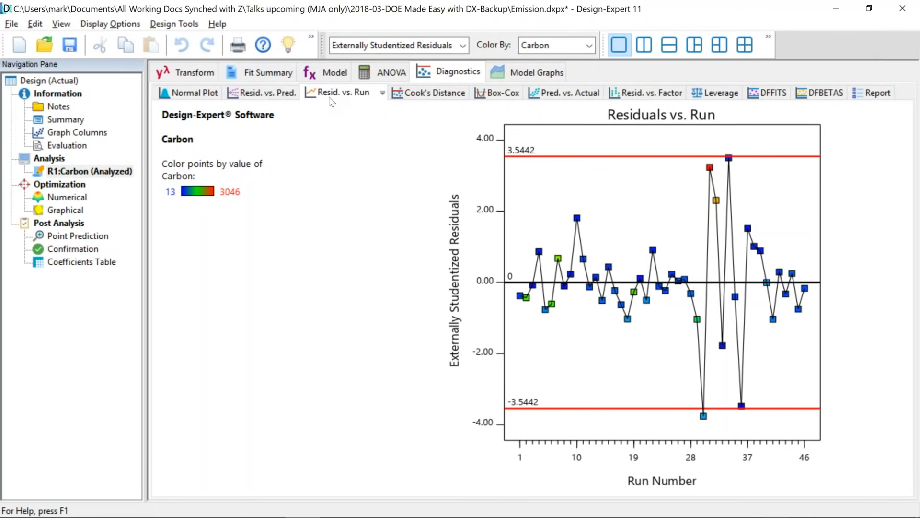
pyautogui.click(514, 91)
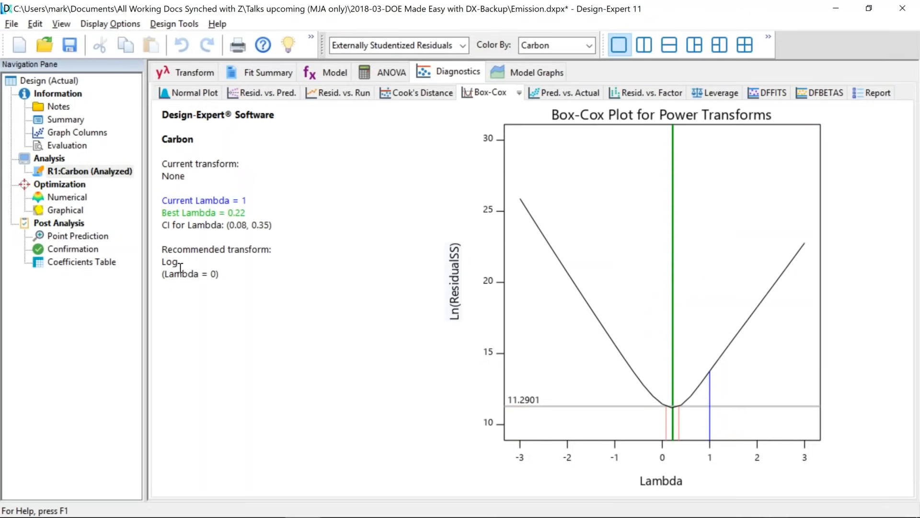
# Apply a Base 10 Log transformation to the Carbon response and calculate its fit summary.
pyautogui.click(194, 73)
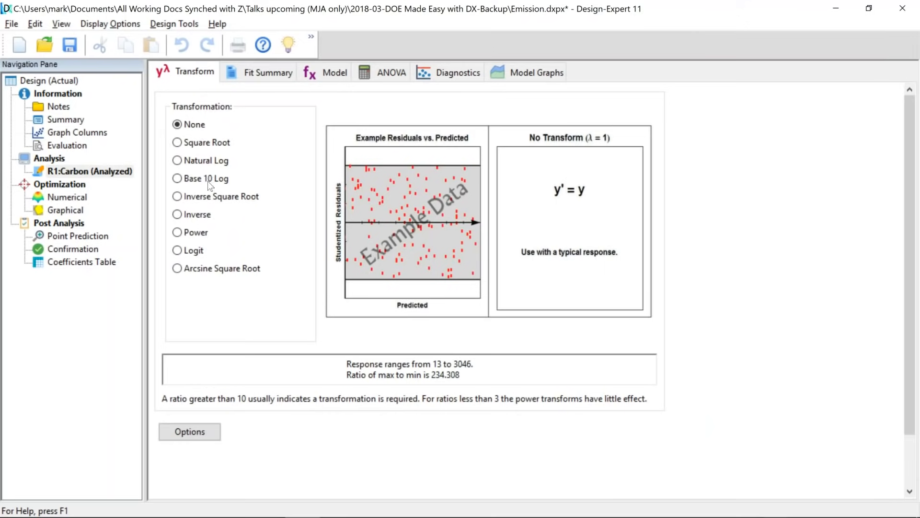
pyautogui.click(178, 178)
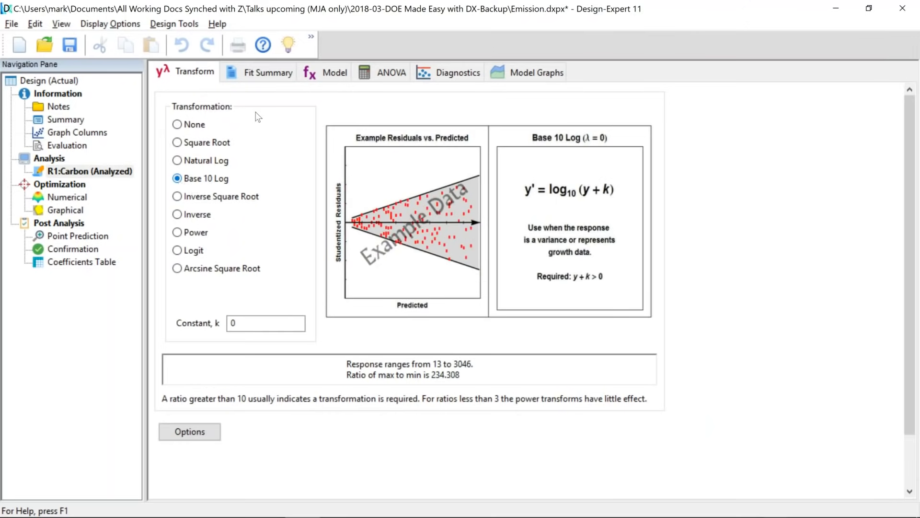
pyautogui.click(260, 74)
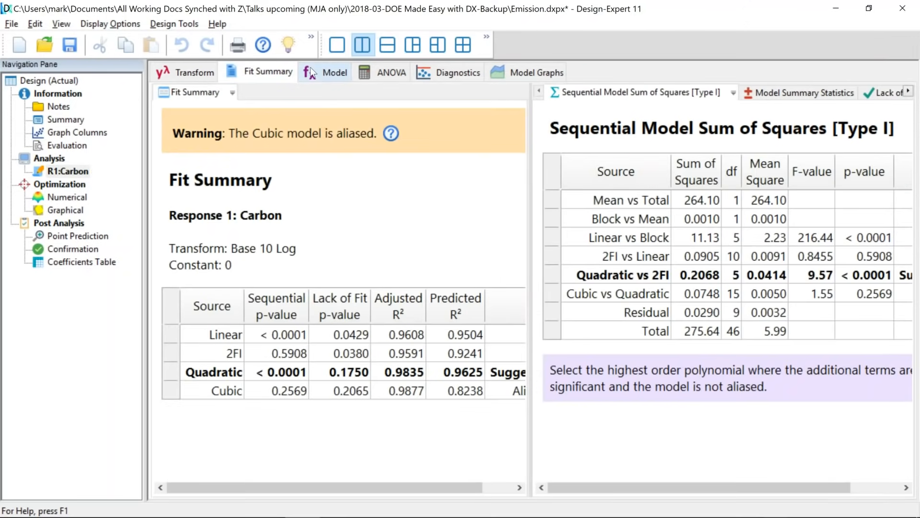
# Reduce the log-transformed quadratic model by automatic backward selection on p-values with alpha 0.1, and accept the selected terms.
pyautogui.click(321, 74)
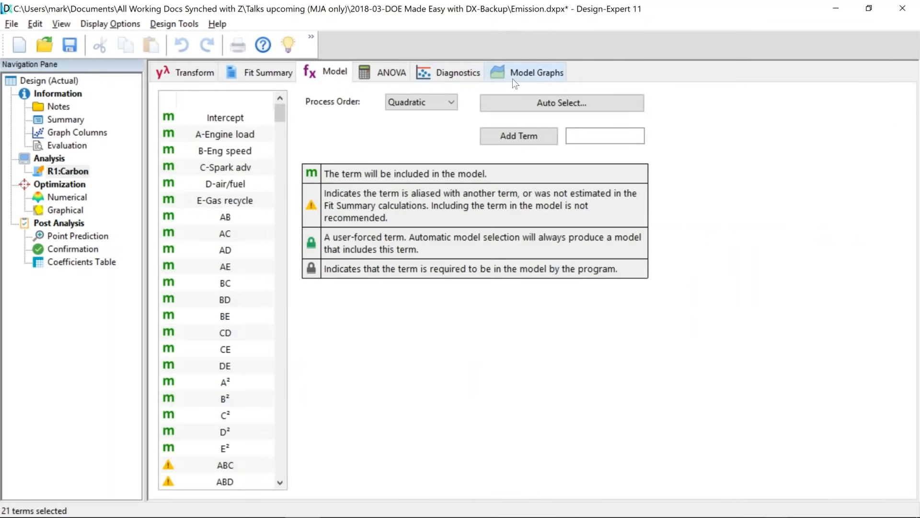
pyautogui.click(551, 107)
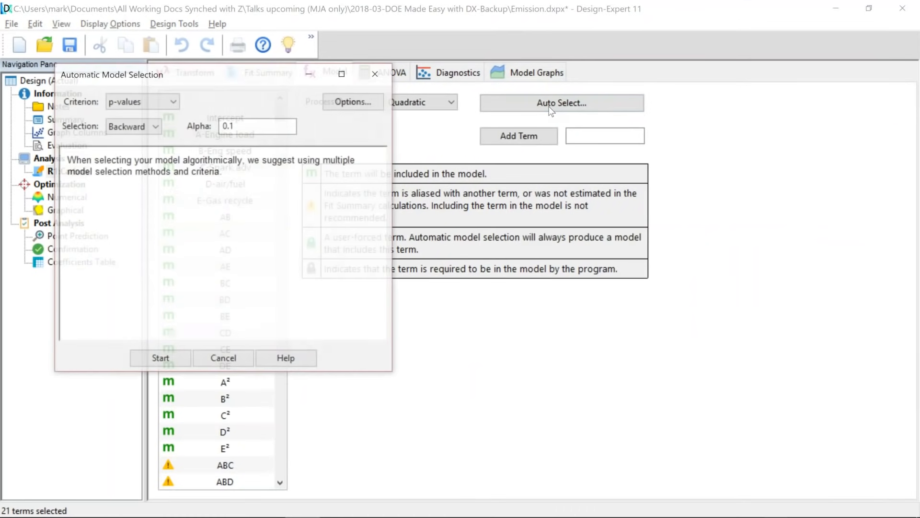
pyautogui.click(164, 363)
pyautogui.click(165, 358)
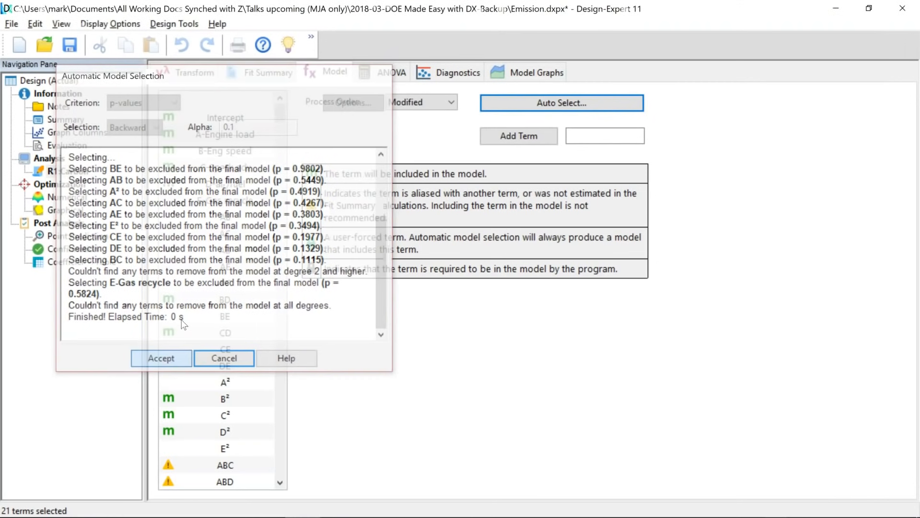
# Examine the log model's ANOVA p-values and lack of fit, and check its Box-Cox and normal residual plots.
pyautogui.click(387, 73)
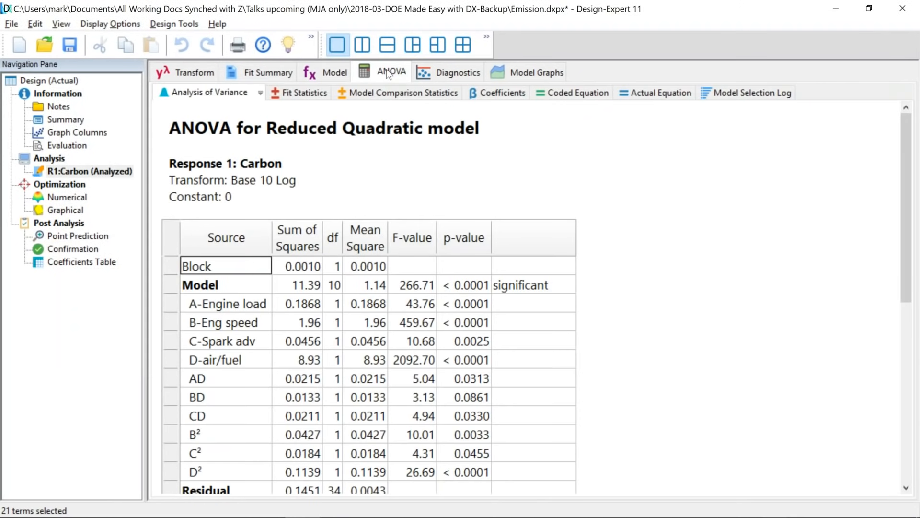
pyautogui.scroll(-1, 428, 192)
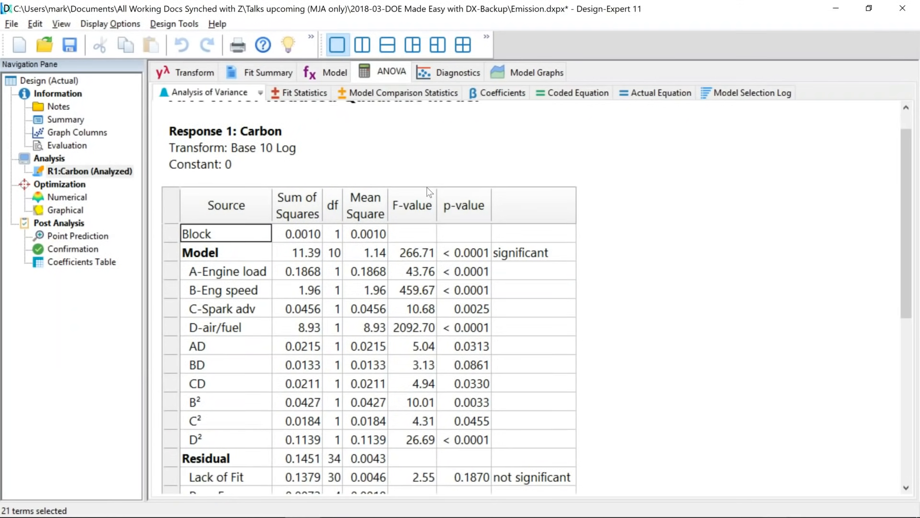
pyautogui.click(517, 480)
pyautogui.click(444, 76)
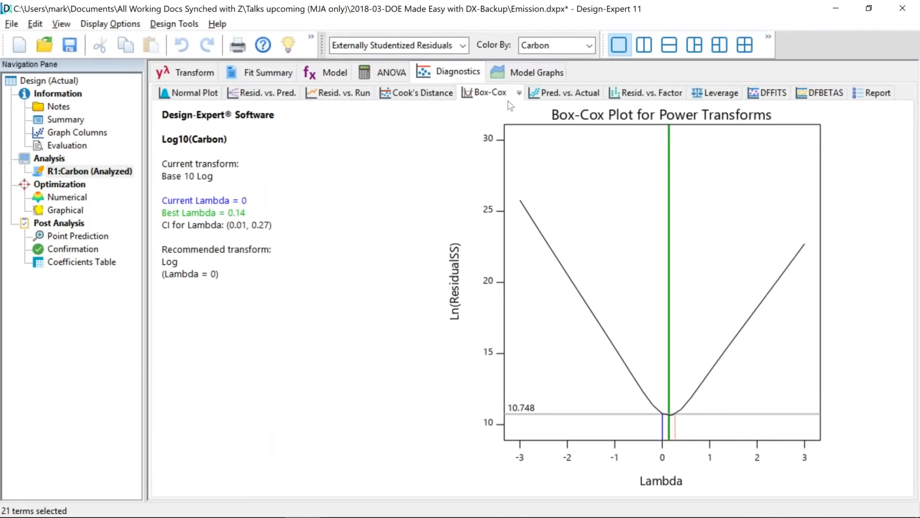
pyautogui.click(186, 94)
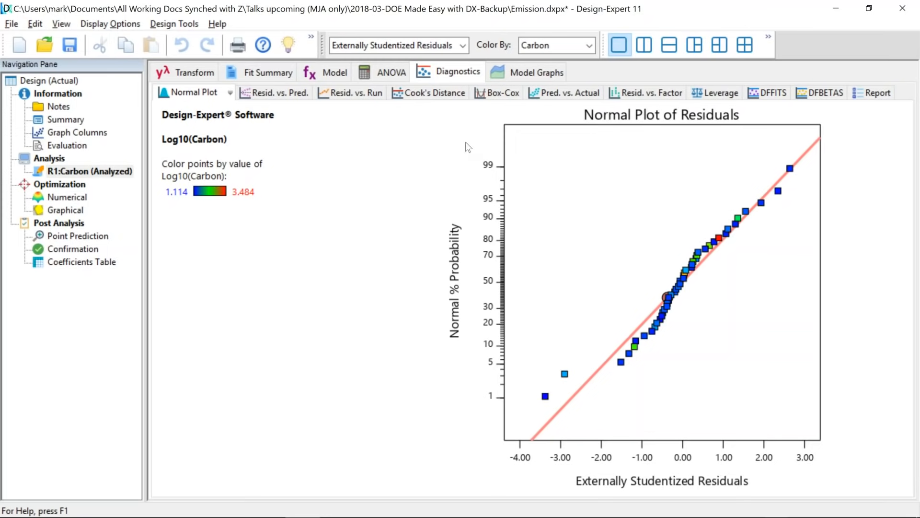
# Plot Carbon monoxide as a 3D surface over engine load and air/fuel, and rotate it to view the curvature.
pyautogui.click(510, 77)
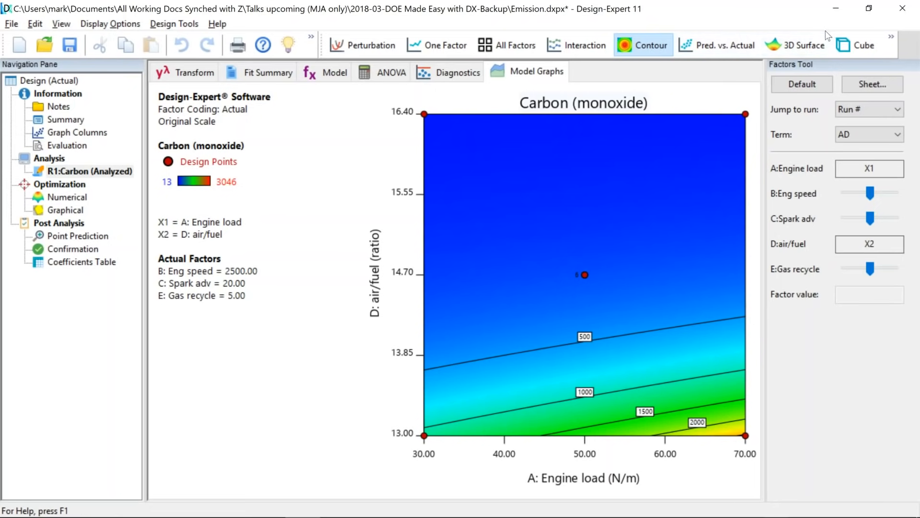
pyautogui.click(810, 48)
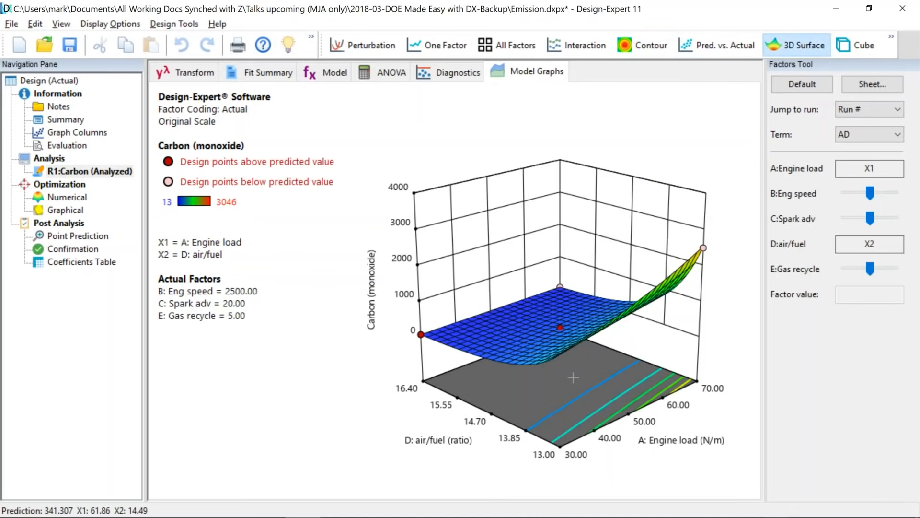
pyautogui.moveTo(507, 390); pyautogui.dragTo(549, 379)
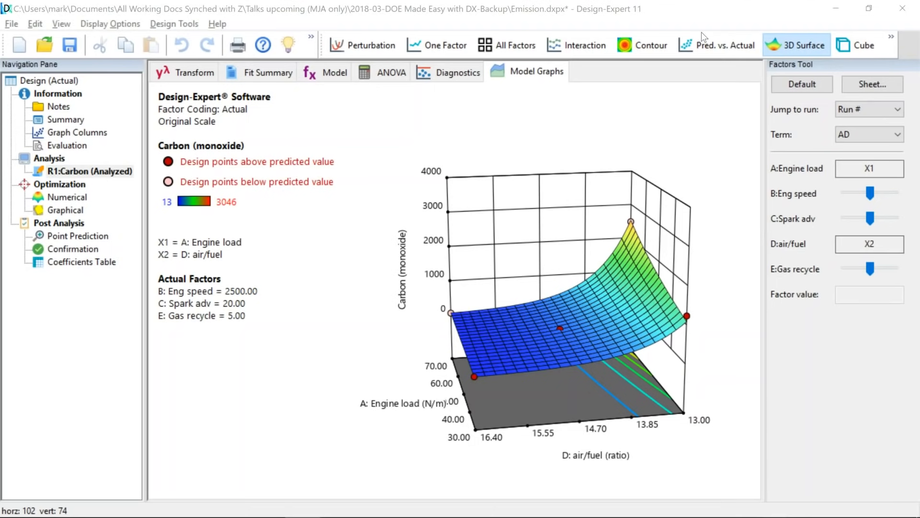
# Set the numerical optimization goal for Carbon to minimize and generate the solutions.
pyautogui.click(70, 198)
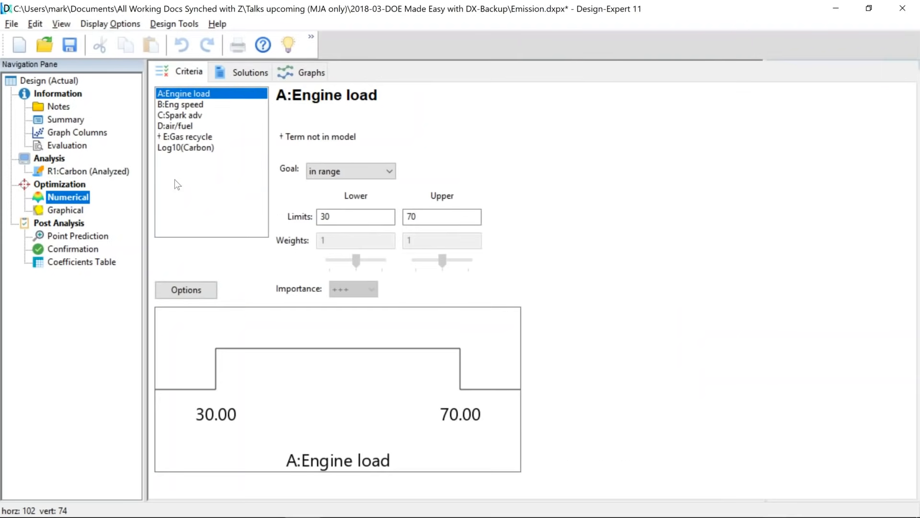
pyautogui.click(179, 148)
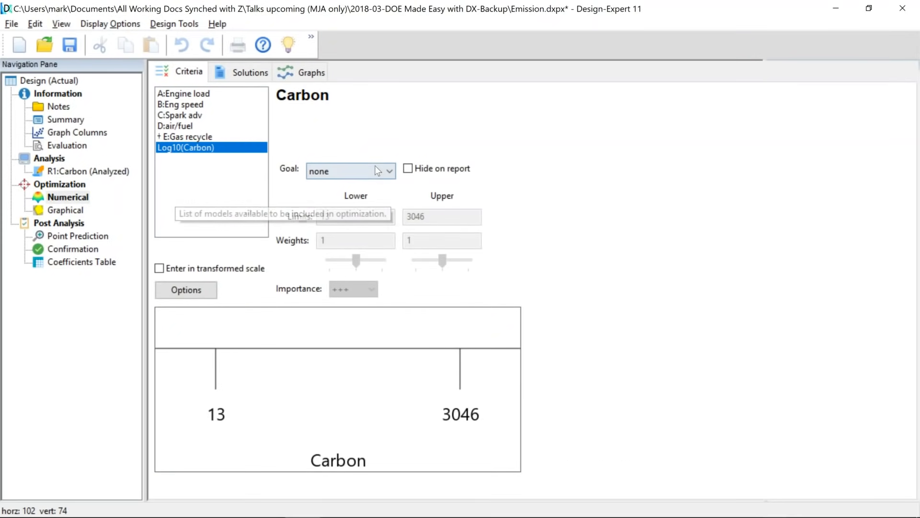
pyautogui.click(387, 170)
pyautogui.click(329, 206)
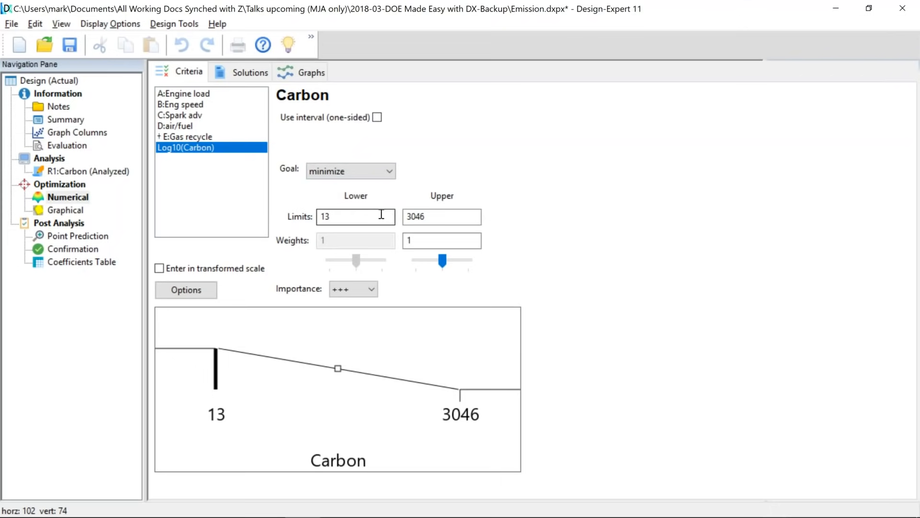
pyautogui.click(240, 76)
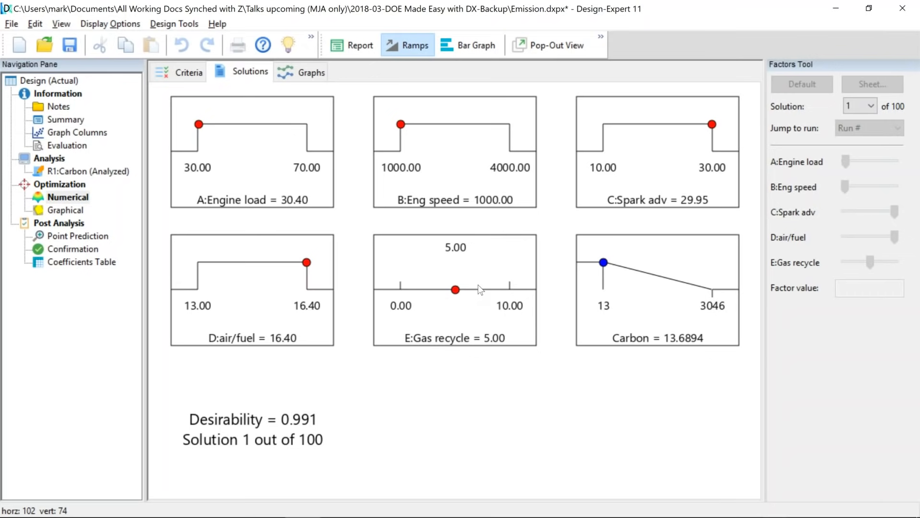
# Switch to the PowerPoint slide show and annotate the Mixture Design slide in red ink beneath its considerations.
pyautogui.hotkey('alt', 'Tab')
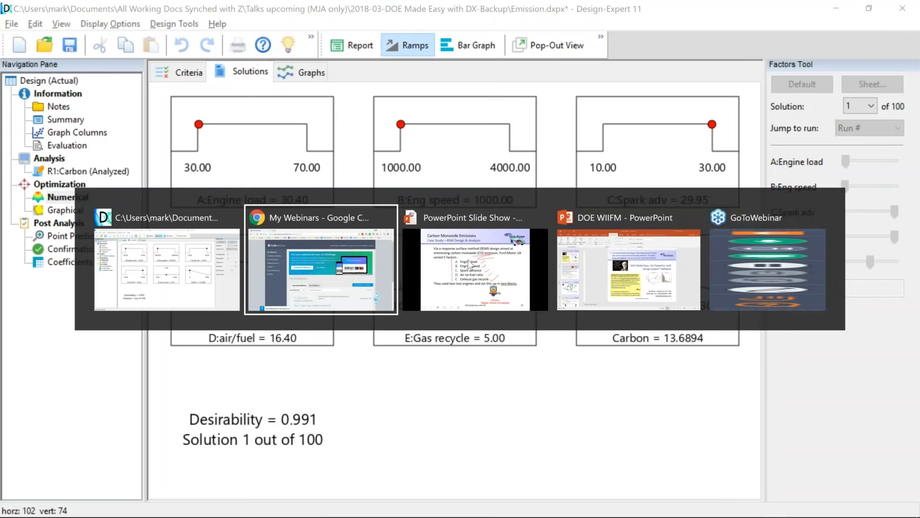
pyautogui.click(470, 264)
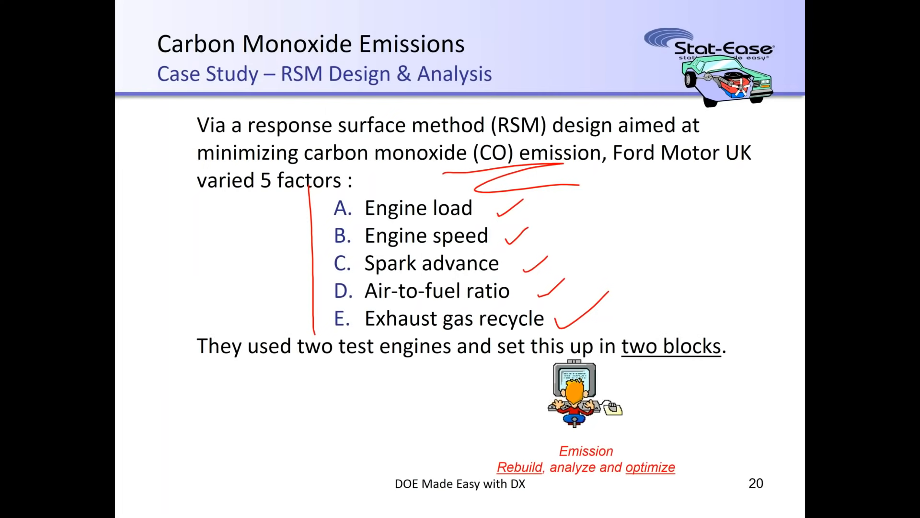
pyautogui.press('Right')
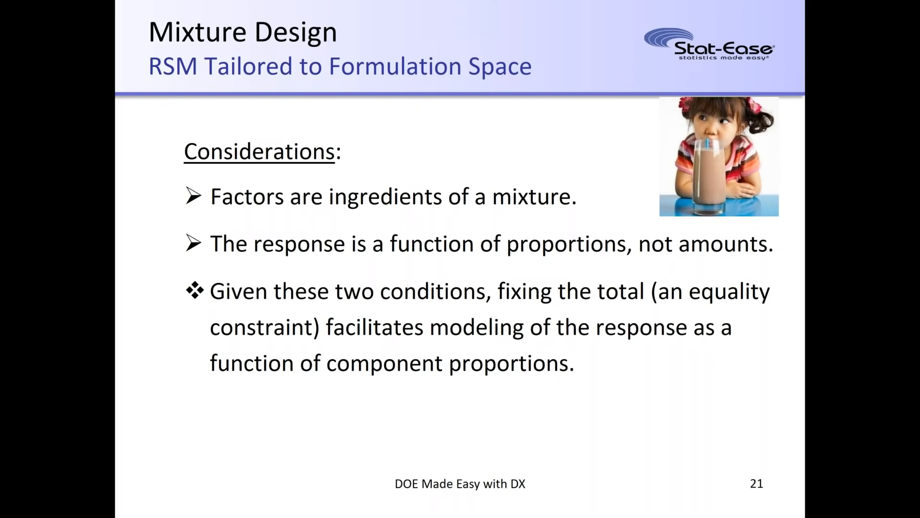
pyautogui.moveTo(613, 371)
pyautogui.mouseDown()
pyautogui.moveTo(596, 377)
pyautogui.moveTo(590, 408)
pyautogui.mouseUp()
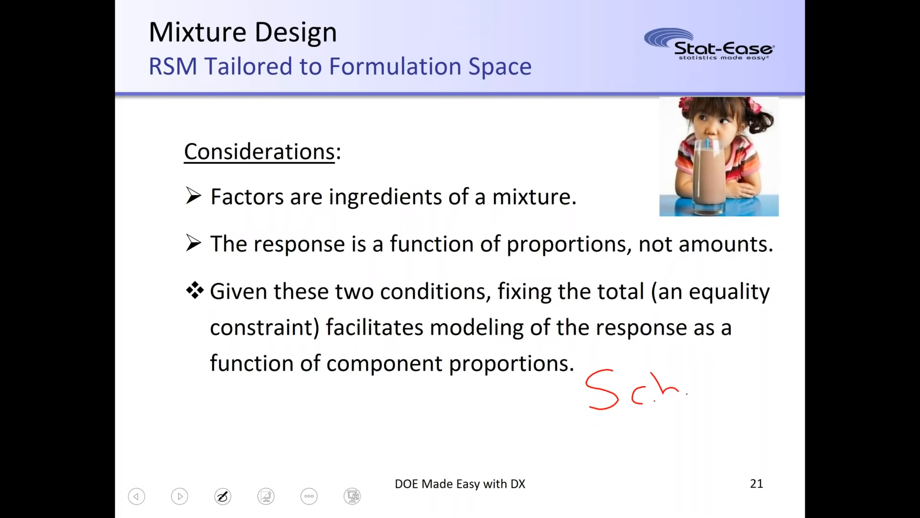
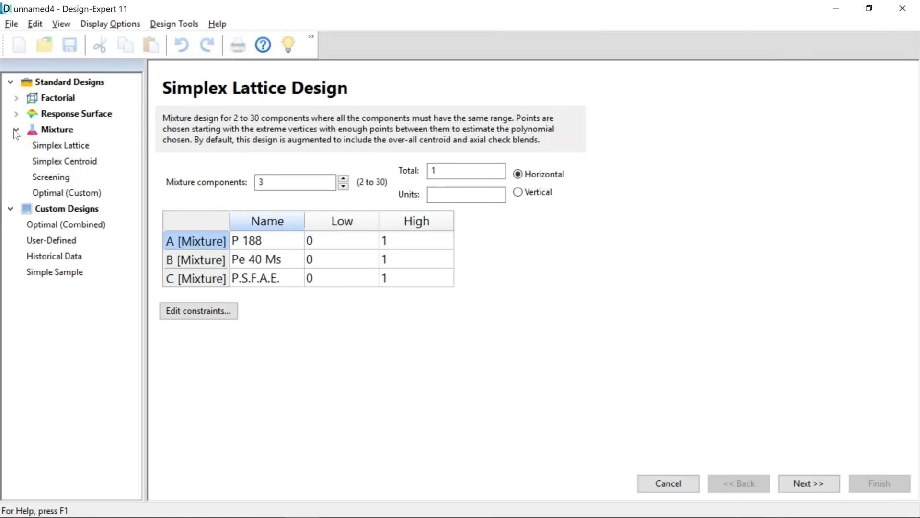
# Choose the Simplex Lattice mixture design after comparing it with Optimal (Custom), and check the high limits of its three components.
pyautogui.click(61, 146)
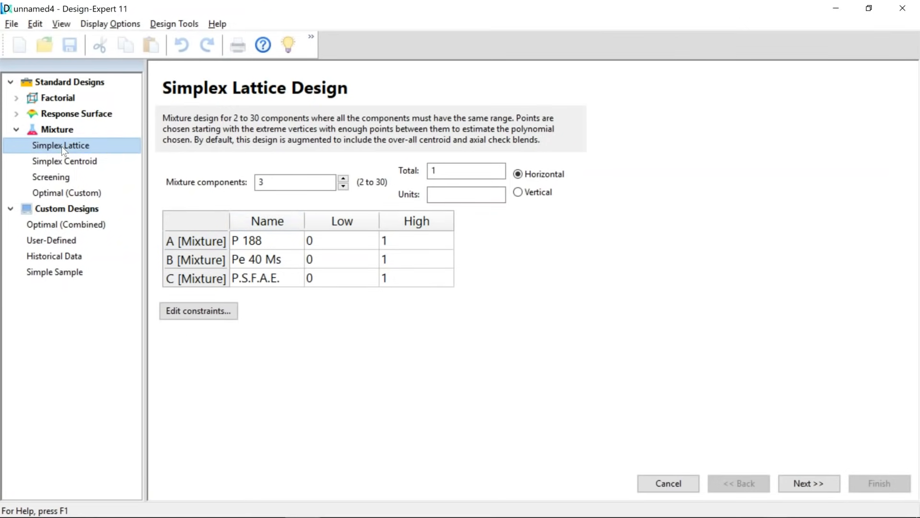
pyautogui.click(68, 194)
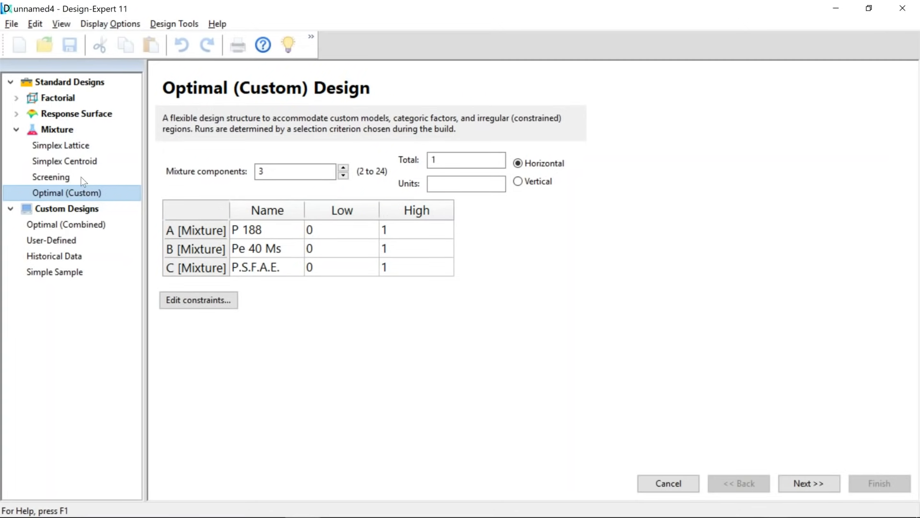
pyautogui.click(81, 147)
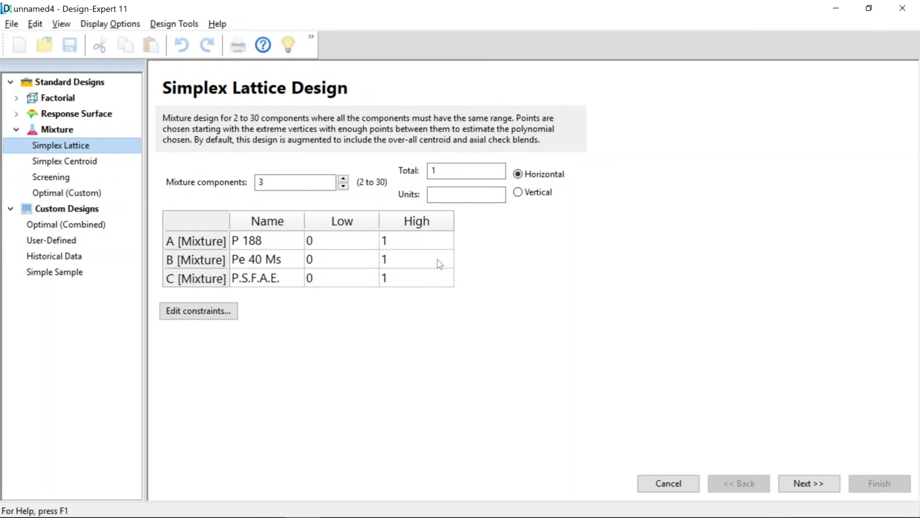
pyautogui.click(411, 243)
pyautogui.click(407, 262)
pyautogui.click(405, 279)
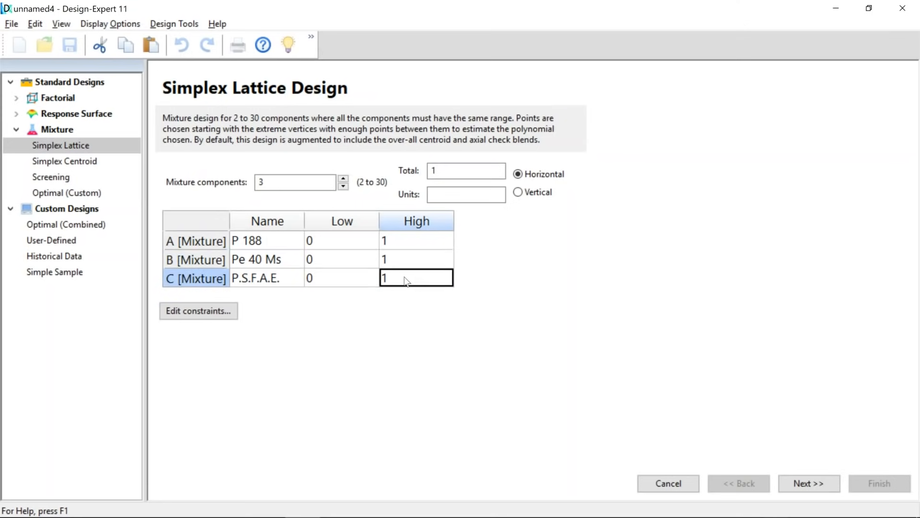
# Finish the Simplex Lattice design with quadratic order, augmentation and one block, keeping the particle size and glass transition responses, and check its first four runs.
pyautogui.click(822, 482)
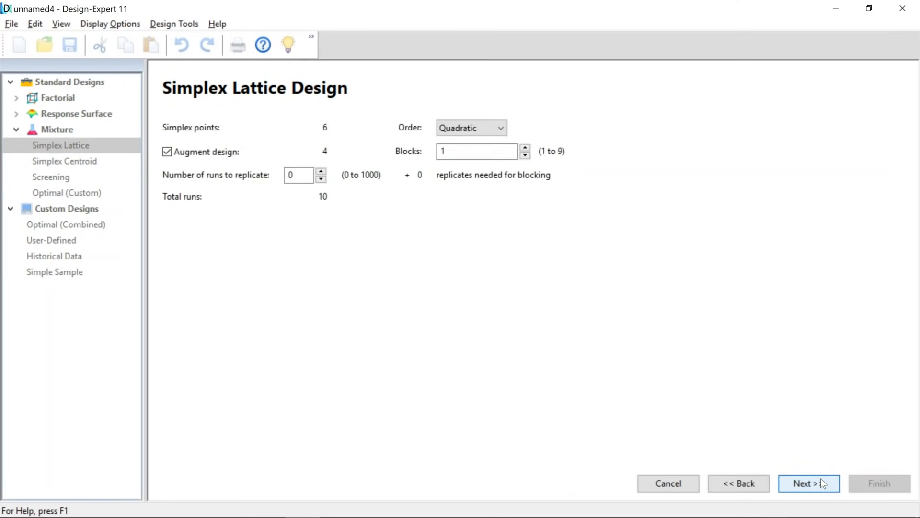
pyautogui.click(821, 482)
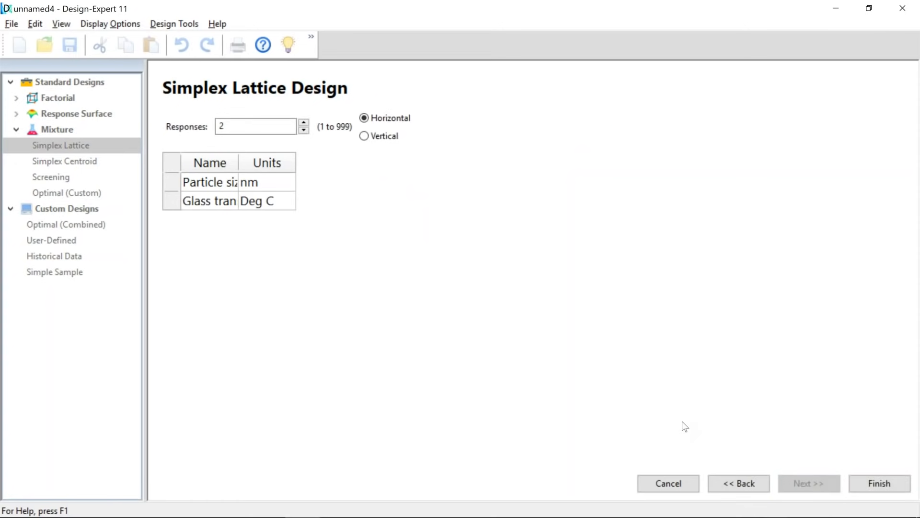
pyautogui.click(202, 165)
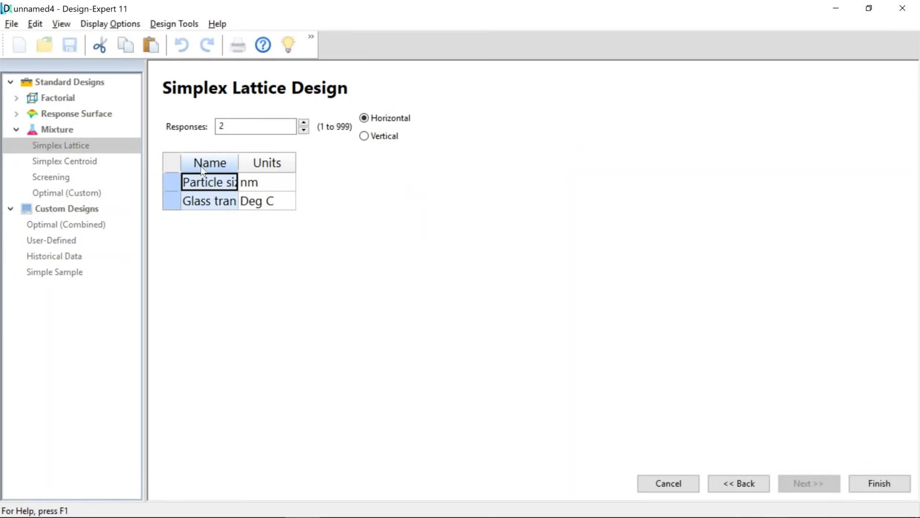
pyautogui.click(883, 485)
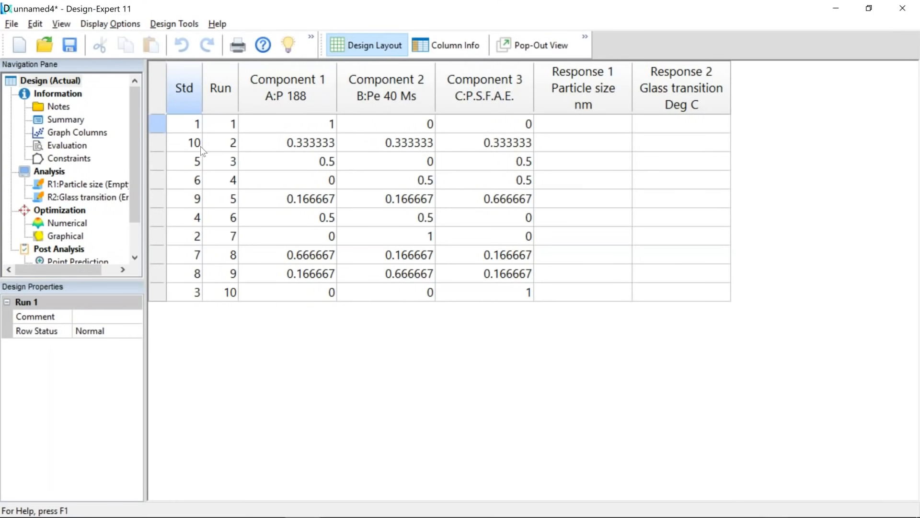
pyautogui.click(152, 124)
pyautogui.click(154, 142)
pyautogui.click(153, 163)
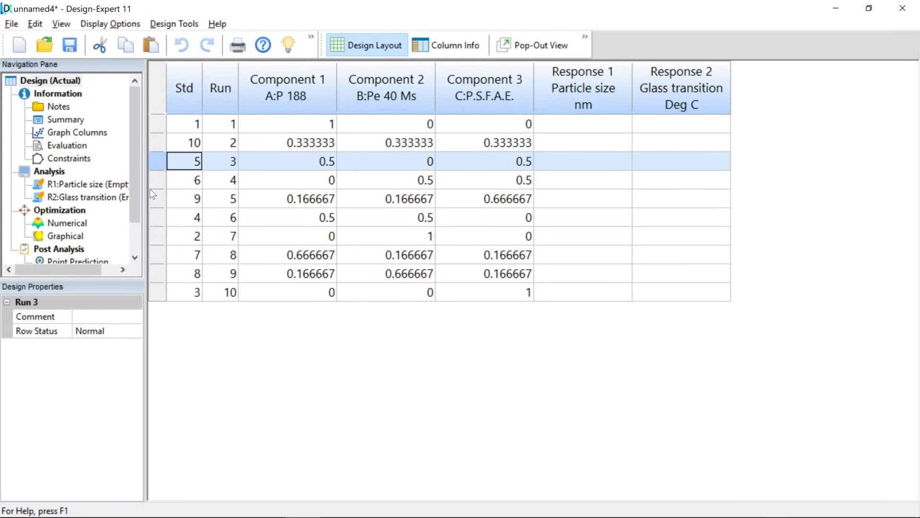
pyautogui.click(151, 182)
# Open CEP mix.dxpx without saving the current design, and look over its Particle size and Glass transition response columns.
pyautogui.click(12, 24)
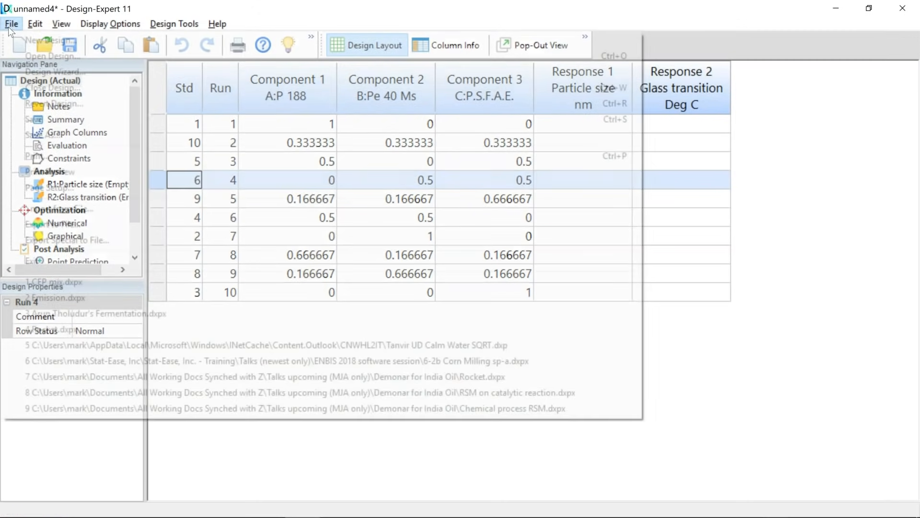
pyautogui.click(56, 280)
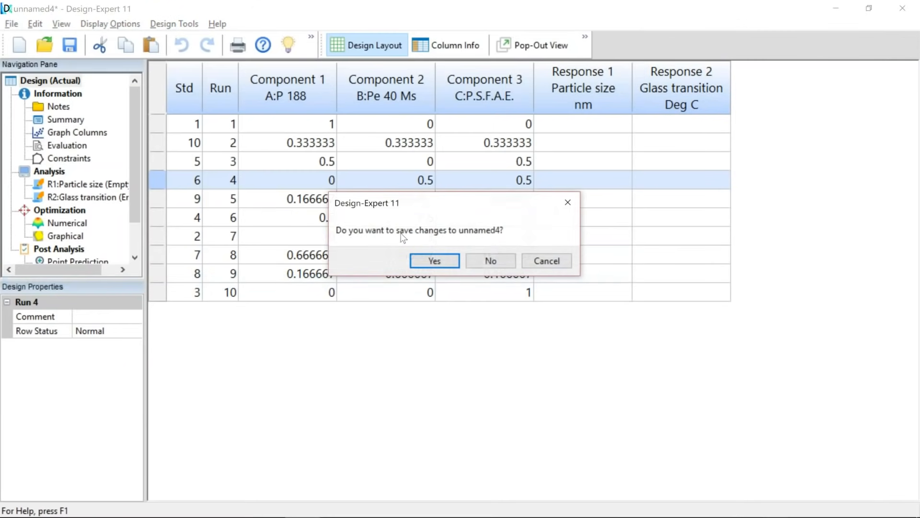
pyautogui.click(492, 261)
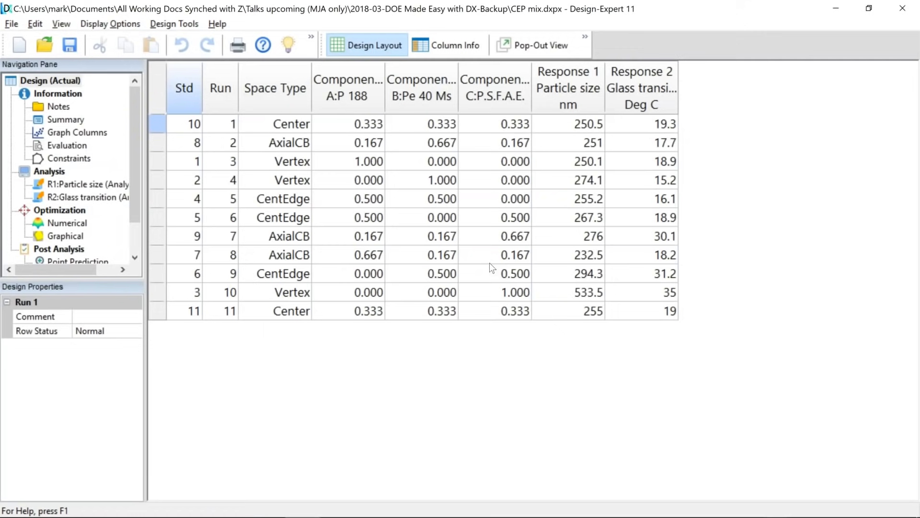
pyautogui.click(597, 95)
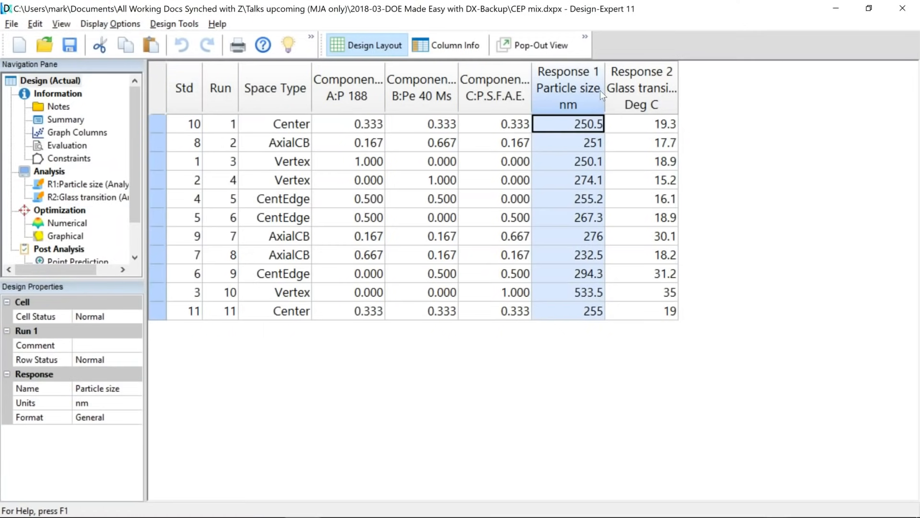
pyautogui.click(653, 87)
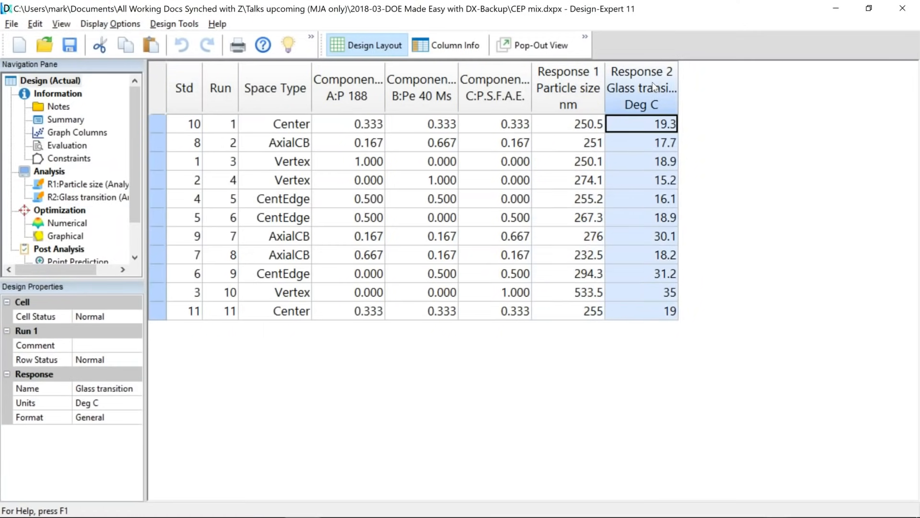
# Open the Particle size analysis and review its model terms AC and BC.
pyautogui.click(69, 184)
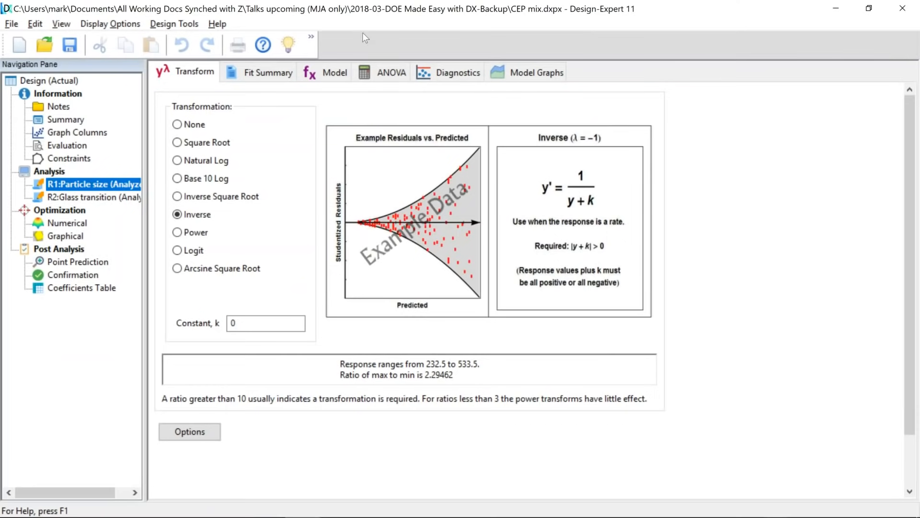
pyautogui.click(341, 73)
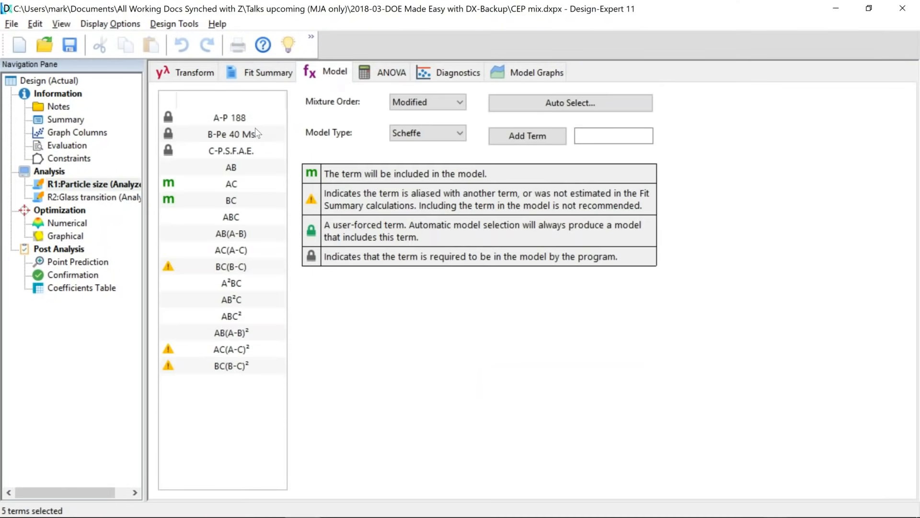
pyautogui.click(231, 188)
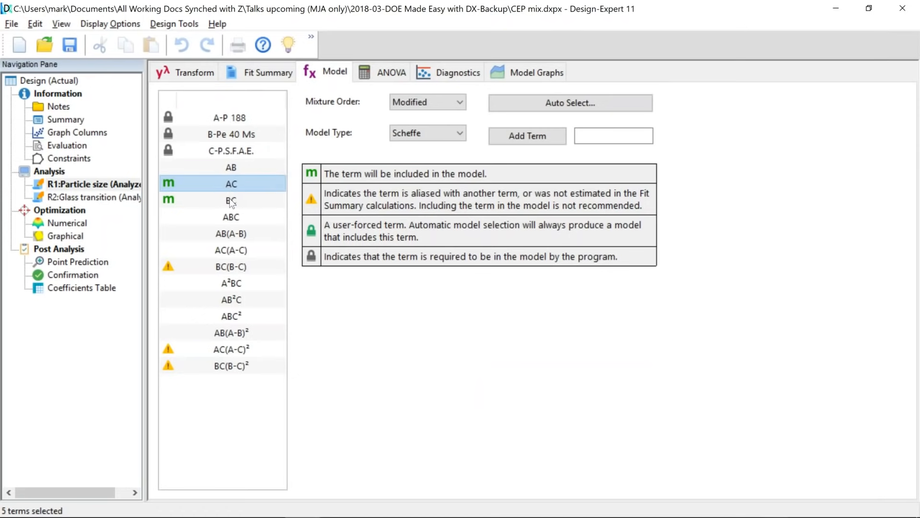
pyautogui.click(231, 201)
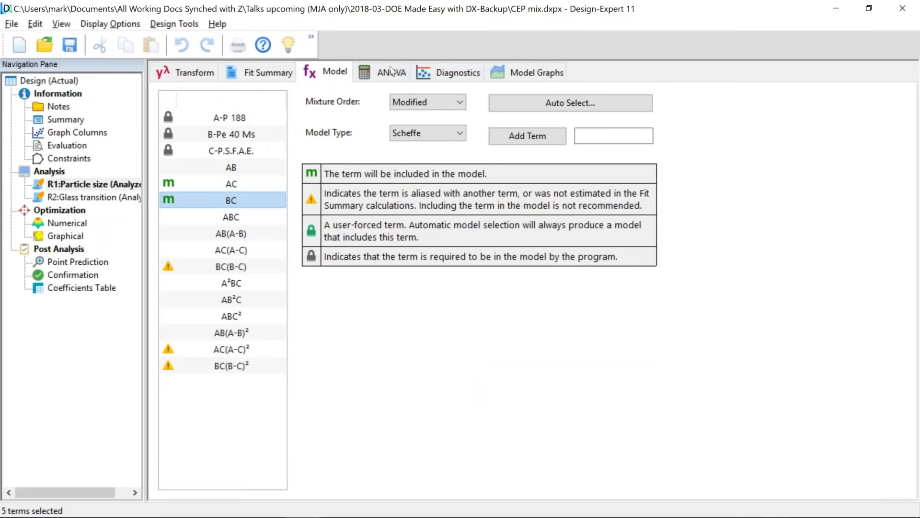
# Plot Particle size as a 3D surface over the three mixture components and rotate it to view the curvature.
pyautogui.click(500, 73)
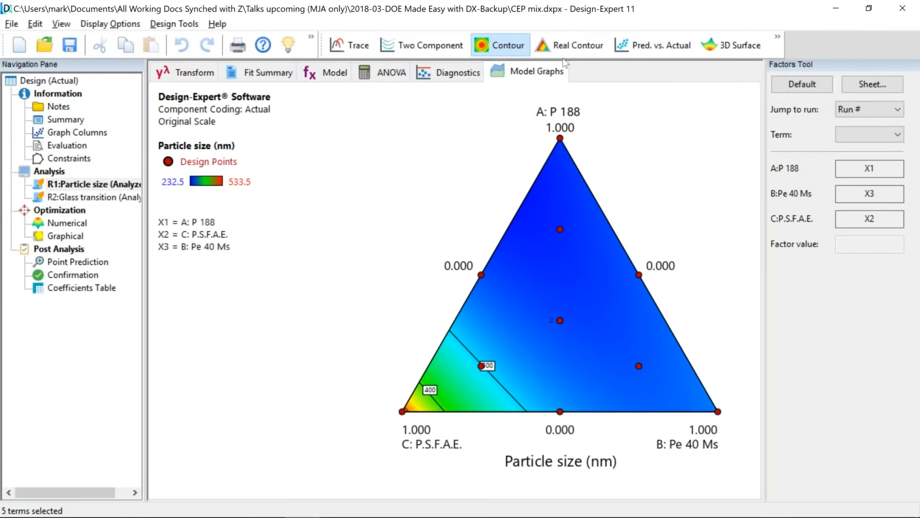
pyautogui.click(723, 43)
pyautogui.moveTo(718, 242); pyautogui.dragTo(661, 263)
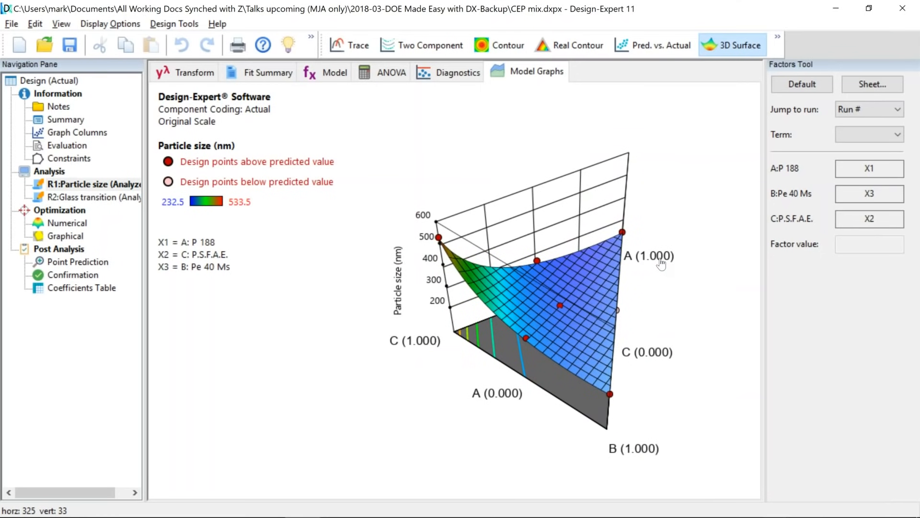
pyautogui.moveTo(661, 263); pyautogui.dragTo(657, 266)
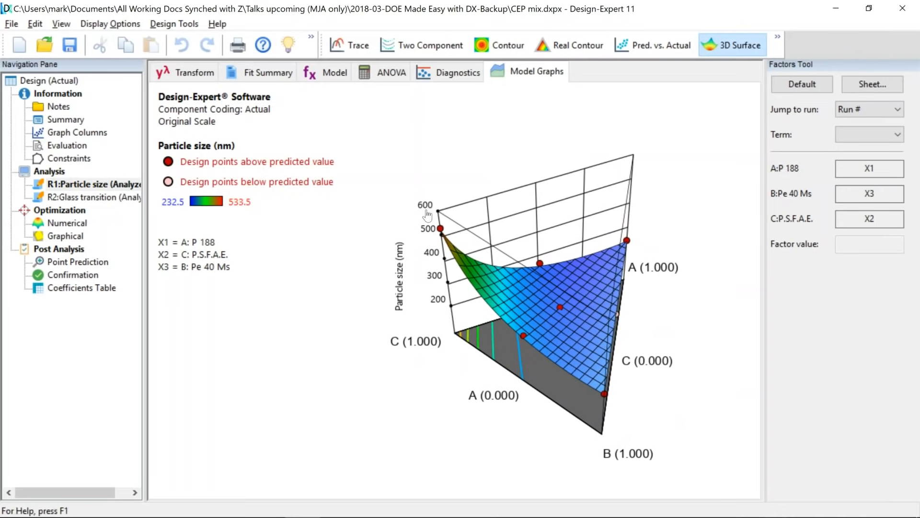
# Plot Glass transition as a 3D surface over the three mixture components and rotate it towards the P.S.F.A.E. vertex.
pyautogui.click(74, 197)
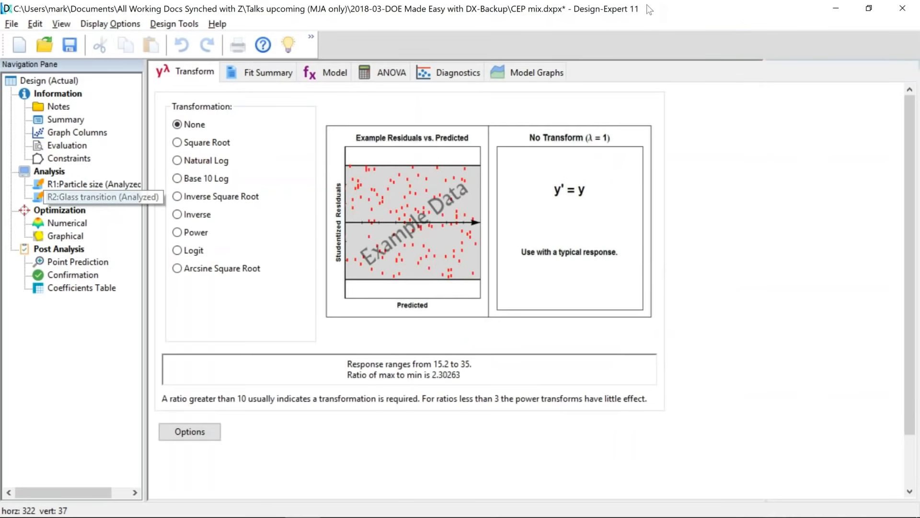
pyautogui.click(540, 72)
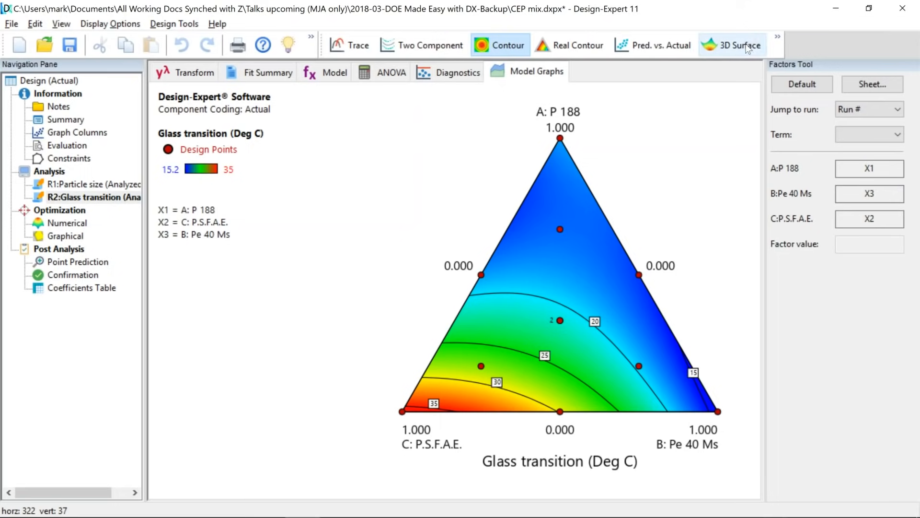
pyautogui.click(734, 45)
pyautogui.moveTo(417, 318); pyautogui.dragTo(493, 331)
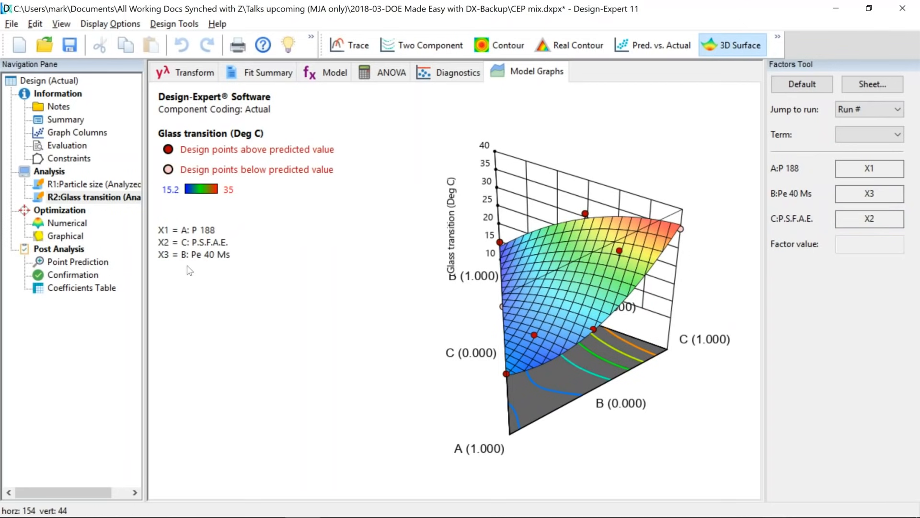
# Review the graphical optimization limits and confidence intervals for Particle size and Glass transition, and examine the sweet spot in the overlay plot.
pyautogui.click(70, 237)
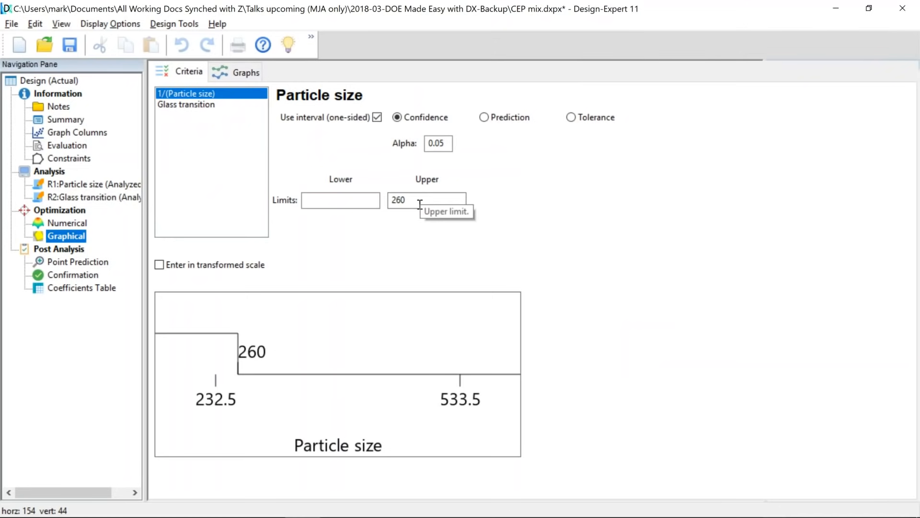
pyautogui.click(189, 106)
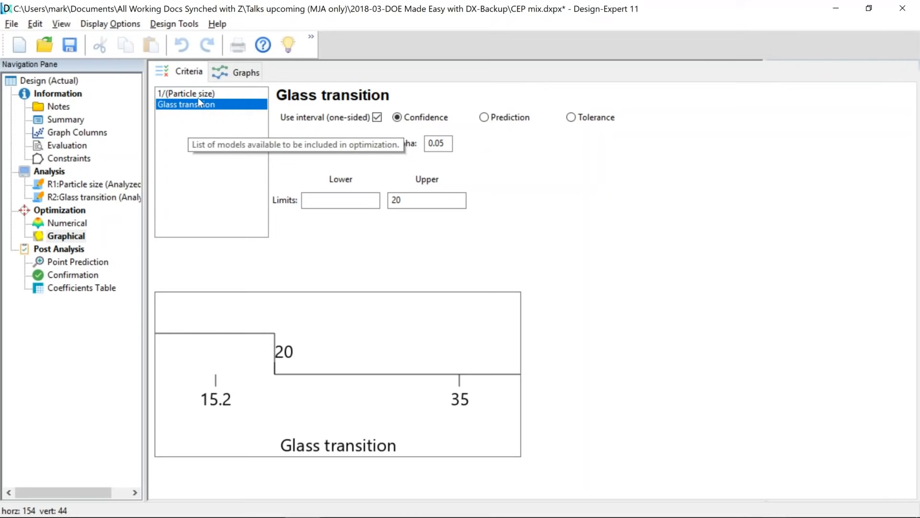
pyautogui.click(221, 71)
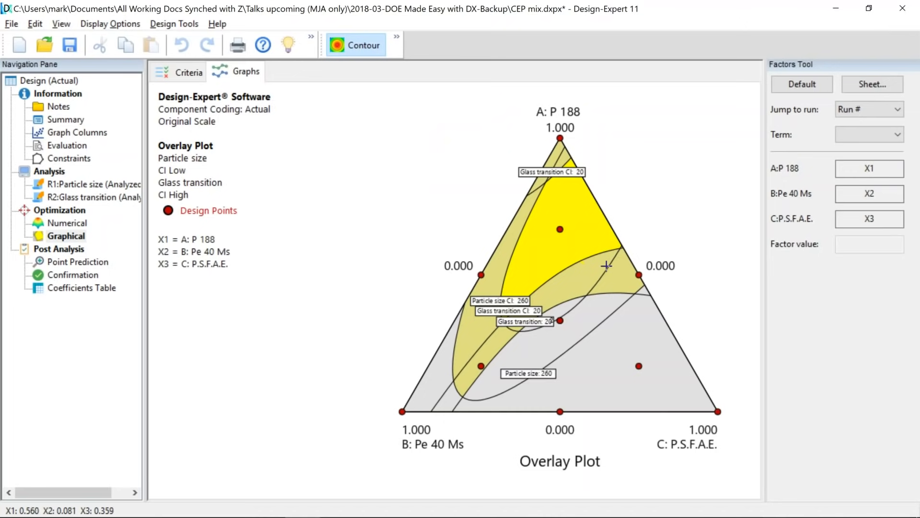
pyautogui.click(189, 73)
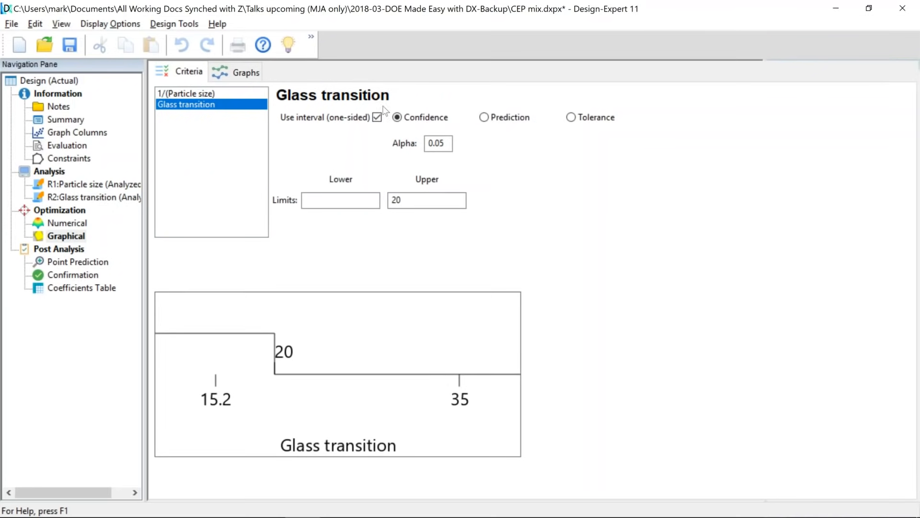
pyautogui.click(242, 72)
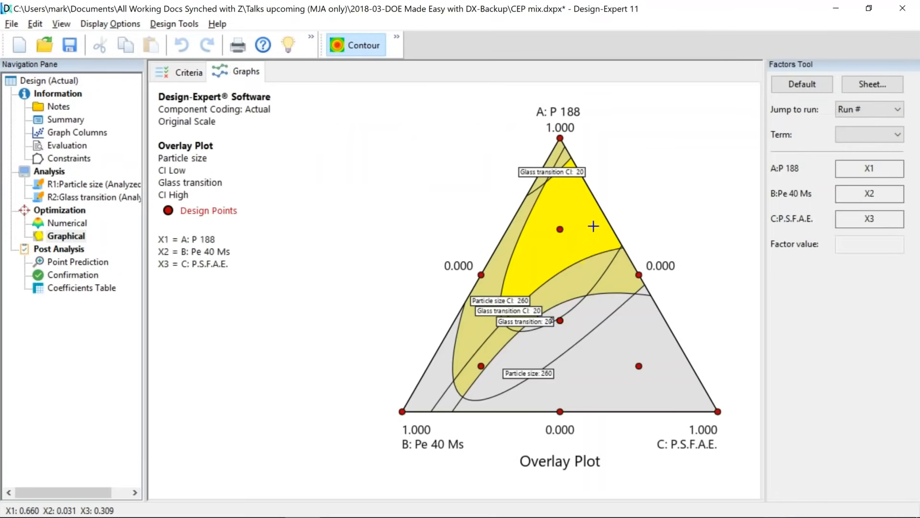
pyautogui.click(179, 70)
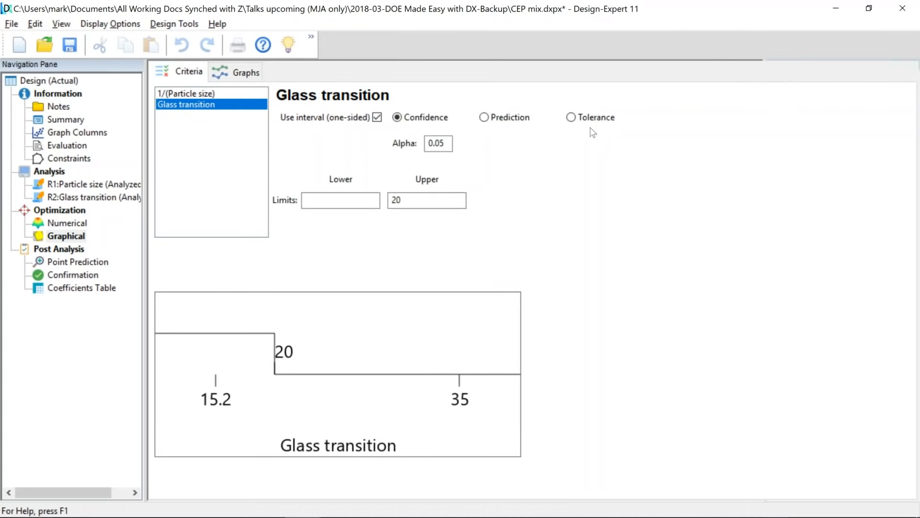
pyautogui.click(252, 74)
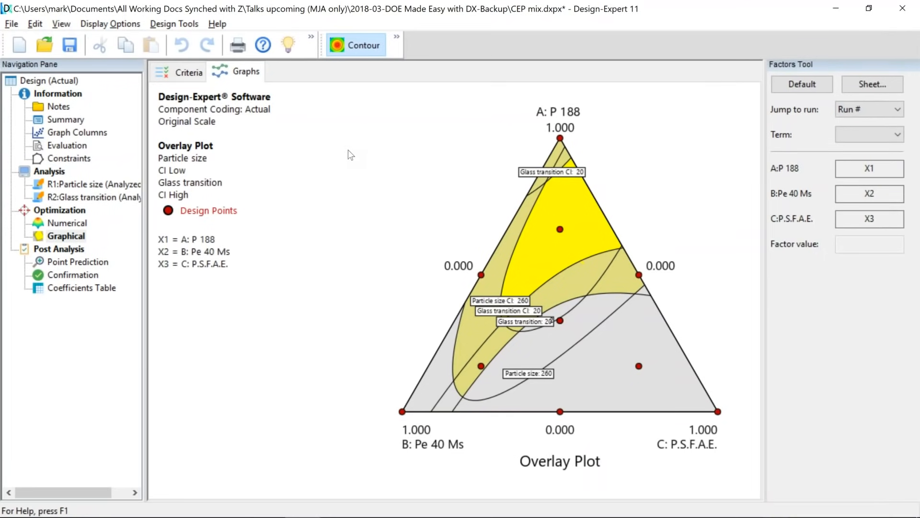
# Check the numerical optimization goals for Particle size and Glass transition, and generate the solutions as ramps.
pyautogui.click(88, 221)
pyautogui.click(72, 223)
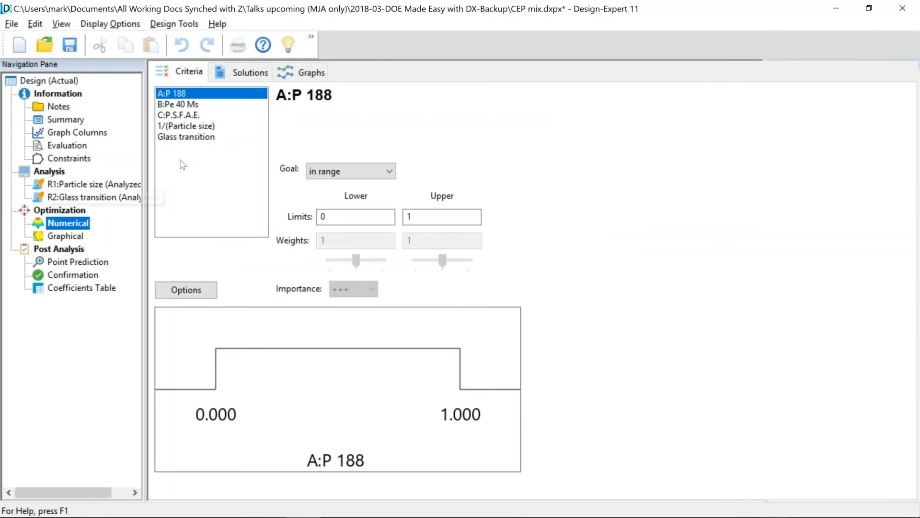
pyautogui.click(196, 127)
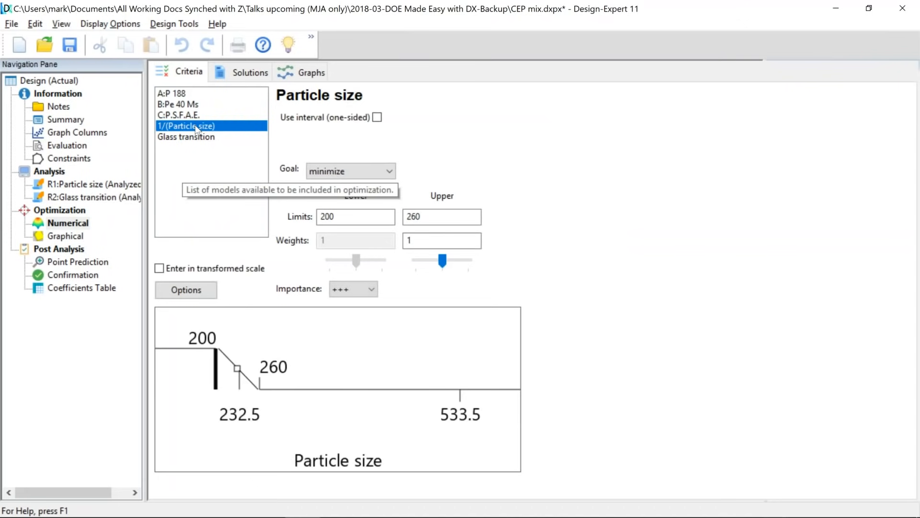
pyautogui.click(197, 138)
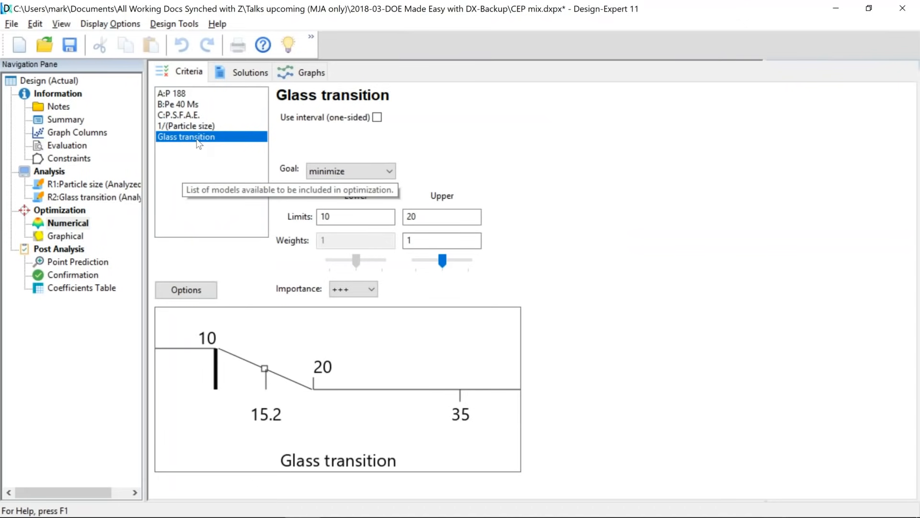
pyautogui.click(235, 80)
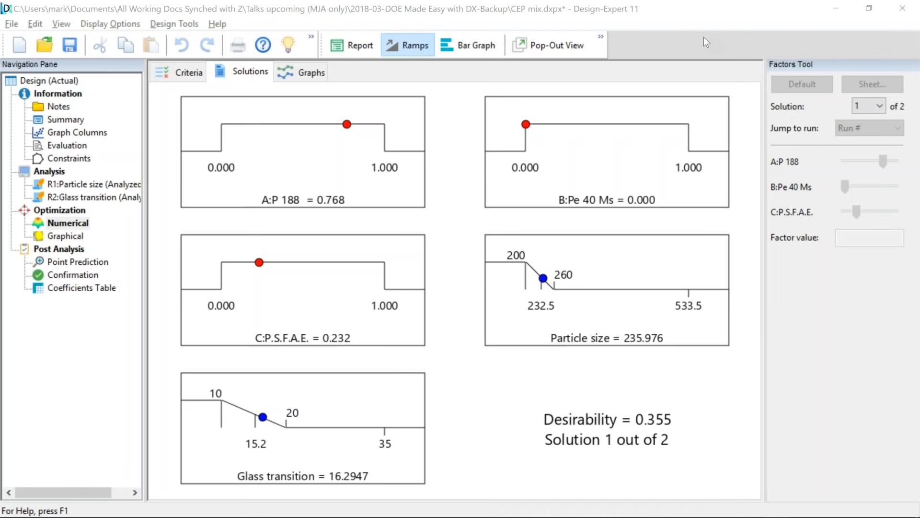
# Switch to the PowerPoint slide show and advance from the Framing the Sweet Spot for QbD slide to the Stat-Ease Training slide.
pyautogui.hotkey('alt', 'Tab')
pyautogui.hotkey('alt', 'Tab')
pyautogui.hotkey('alt', 'Tab')
pyautogui.hotkey('alt', 'Tab')
pyautogui.hotkey('alt', 'Tab')
pyautogui.hotkey('alt', 'Tab')
pyautogui.hotkey('alt', 'Tab')
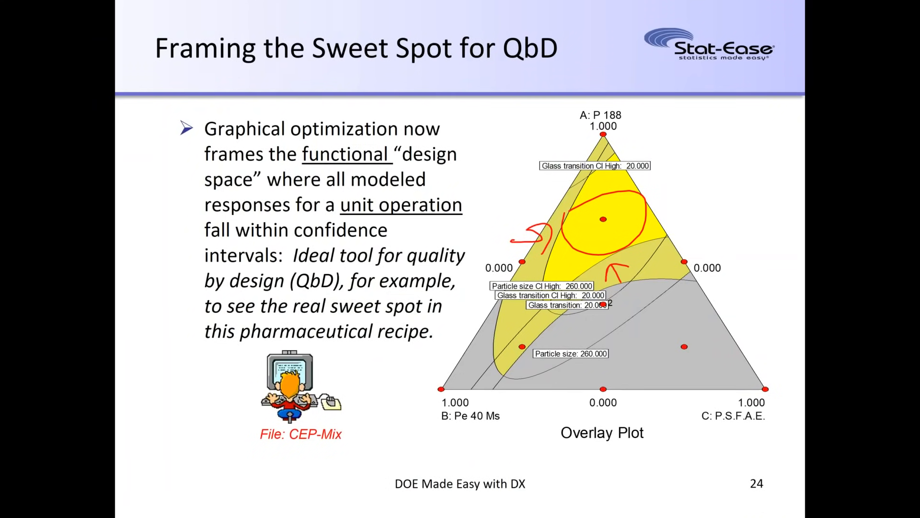
pyautogui.press('Right')
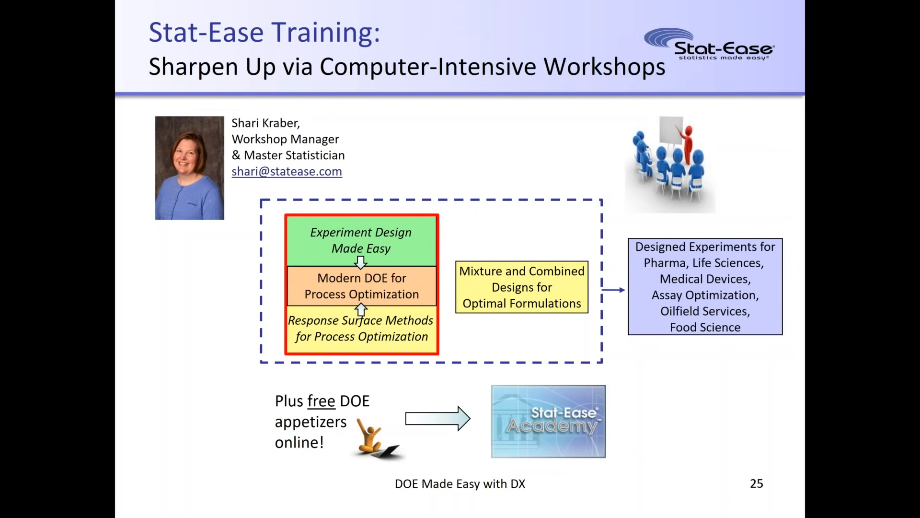
# Underline two parts of the Stat-Ease Training slide's subtitle and circle its classroom illustration in red ink.
pyautogui.moveTo(150, 93); pyautogui.dragTo(300, 89)
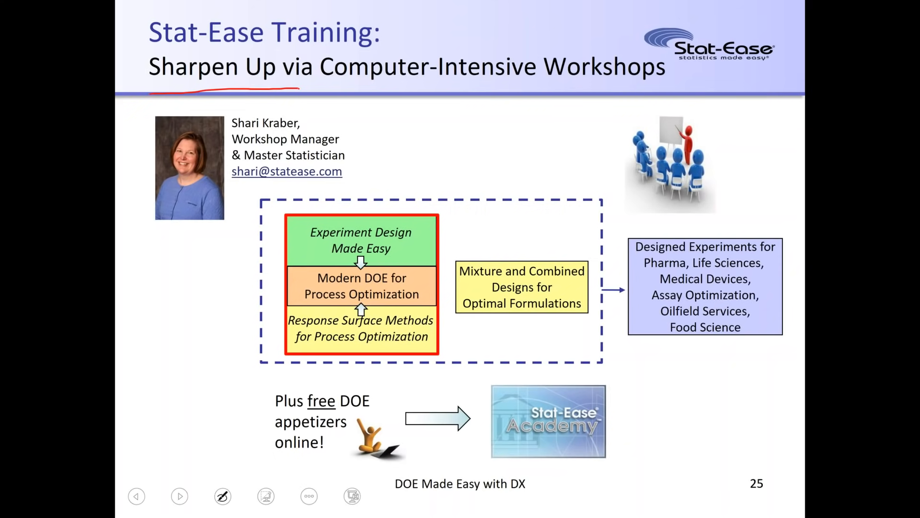
pyautogui.moveTo(407, 92); pyautogui.dragTo(640, 91)
pyautogui.moveTo(737, 108); pyautogui.dragTo(691, 107)
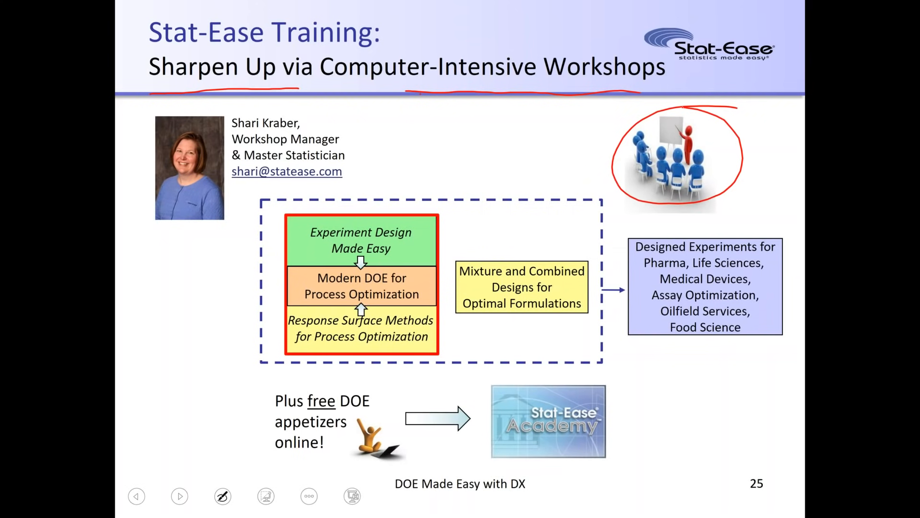